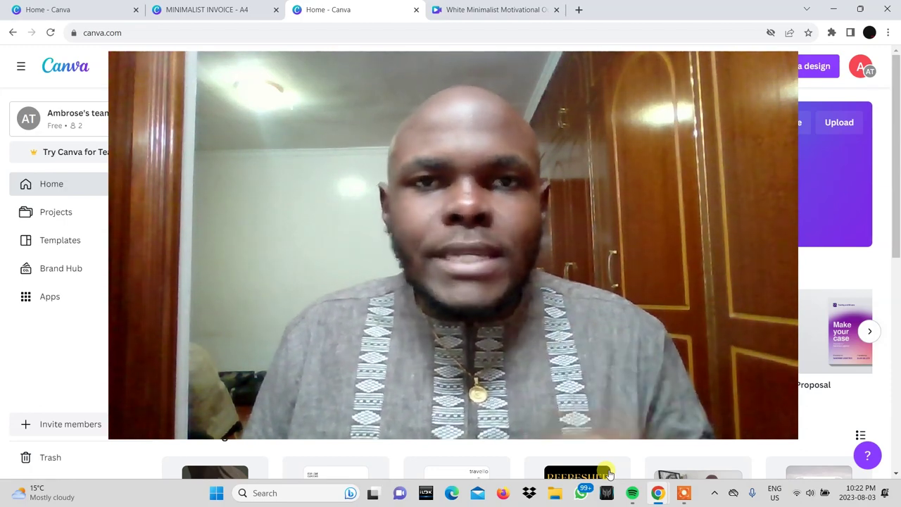
key("ctrl+l")
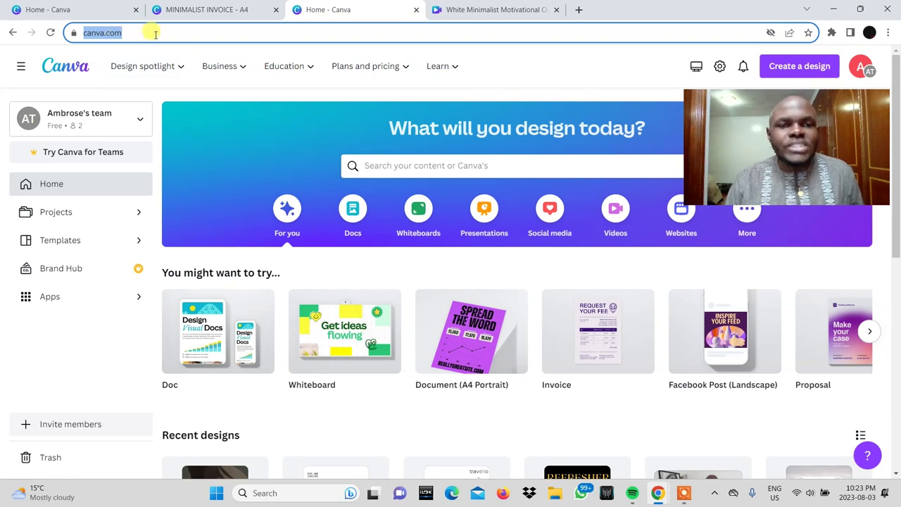
scroll(272, 158, "down", 2)
scroll(272, 160, "down", 1)
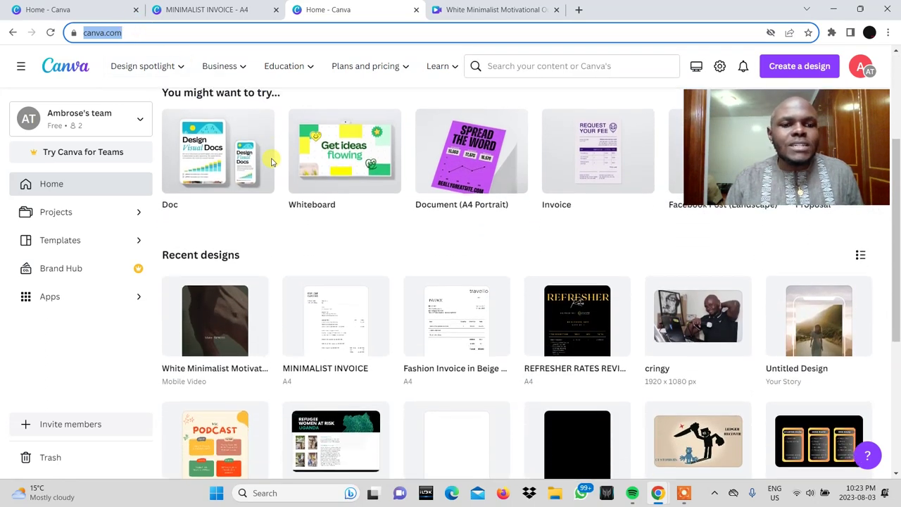
scroll(271, 161, "up", 3)
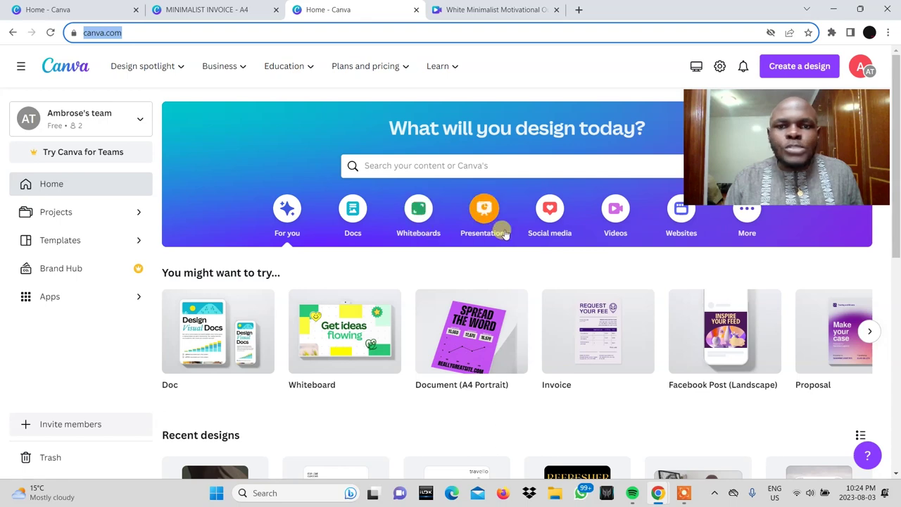
scroll(406, 153, "down", 1)
scroll(406, 153, "up", 1)
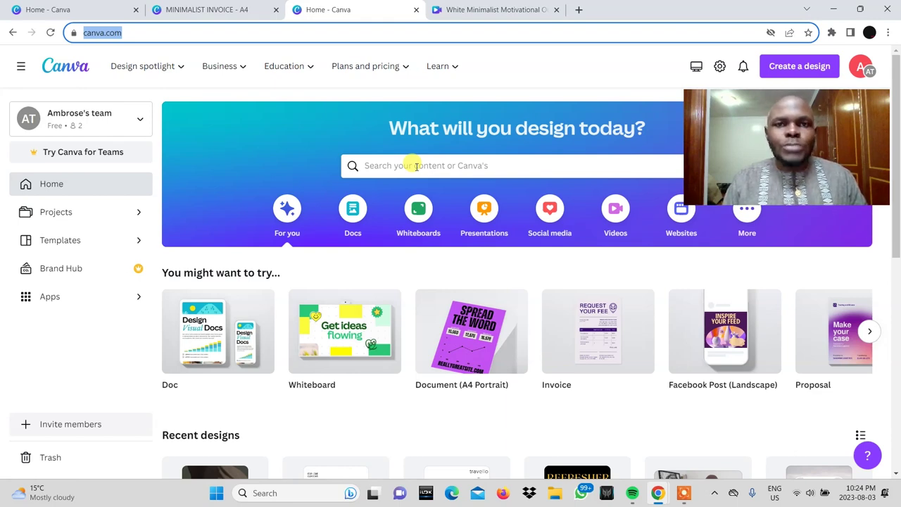
Search the Canva templates for "instagram reels"
left_click(416, 166)
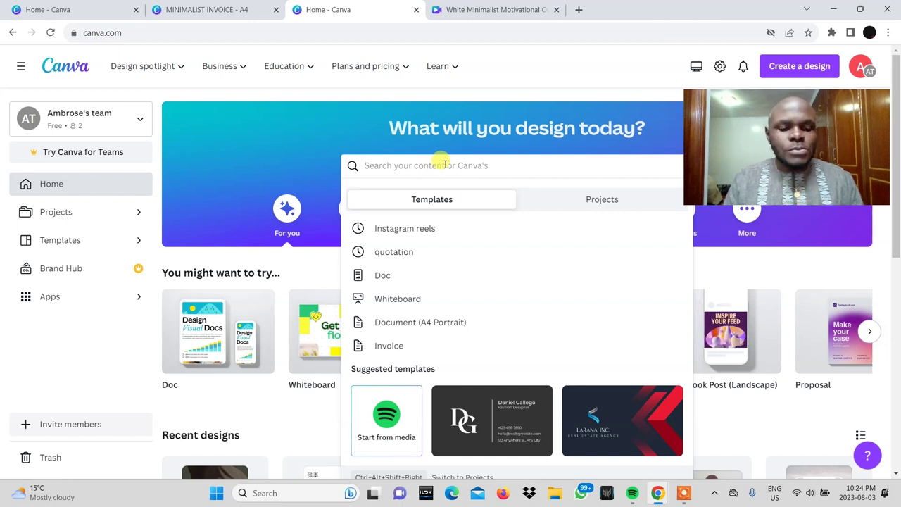
type("instagra")
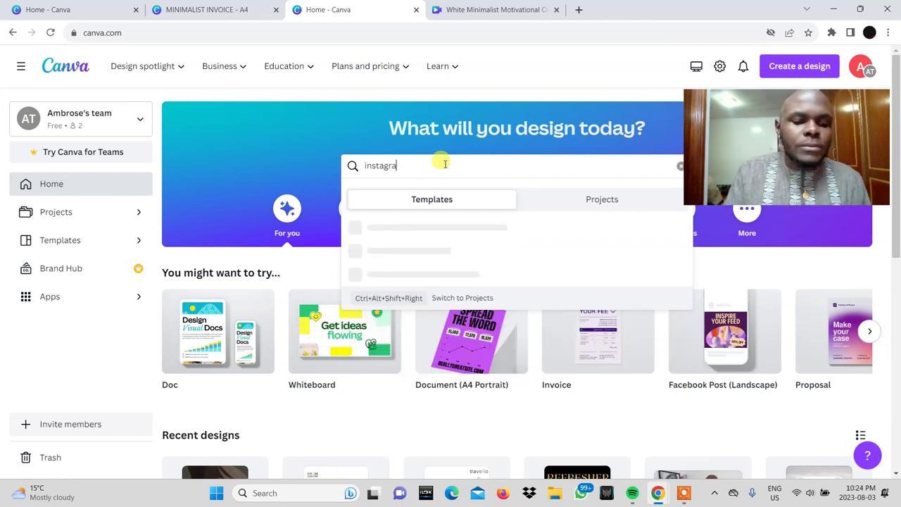
type("m ree")
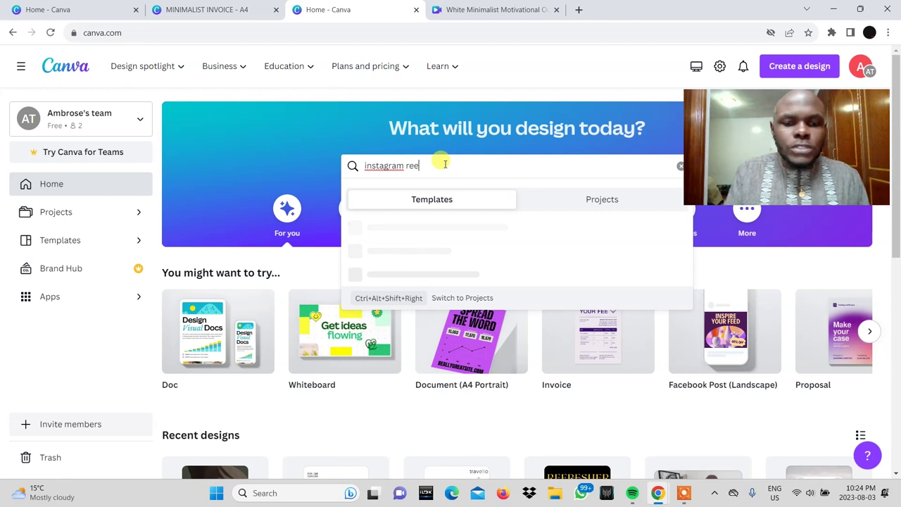
type("ls")
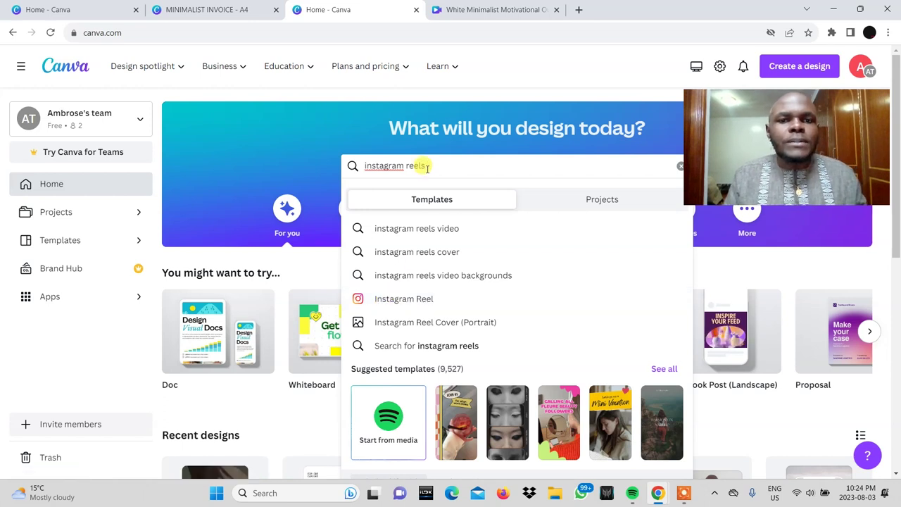
Replace the template search term with "youtube shorts"
left_click_drag(426, 168, 323, 167)
type("youtube")
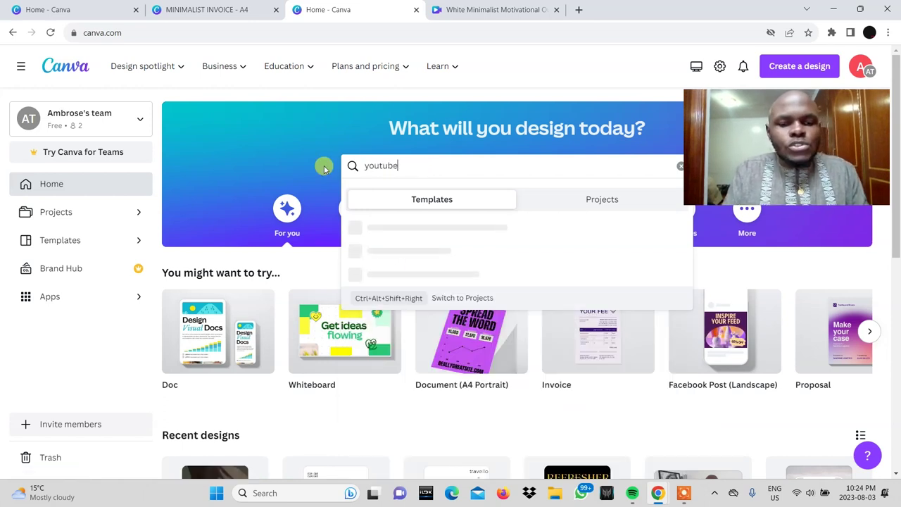
type(" shorts")
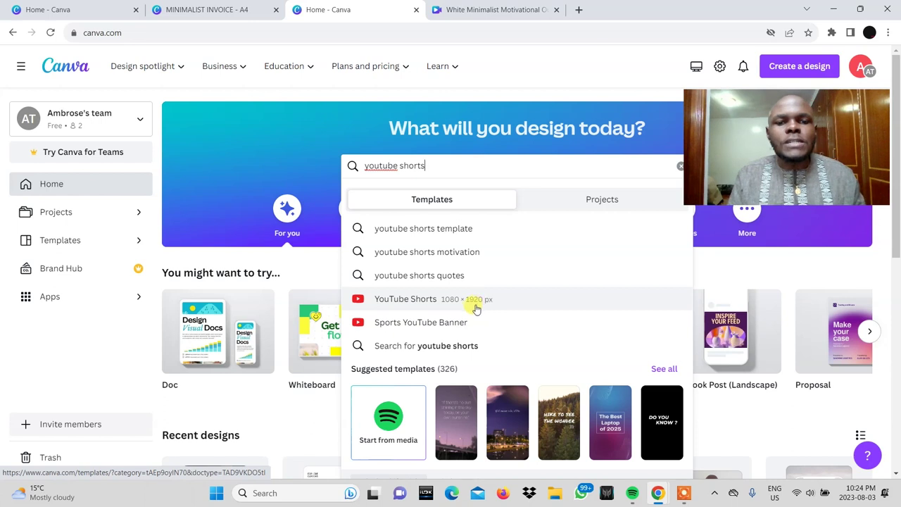
Change the template search back to "instagram reels" and open the suggested Instagram Reel template category
left_click_drag(422, 166, 318, 176)
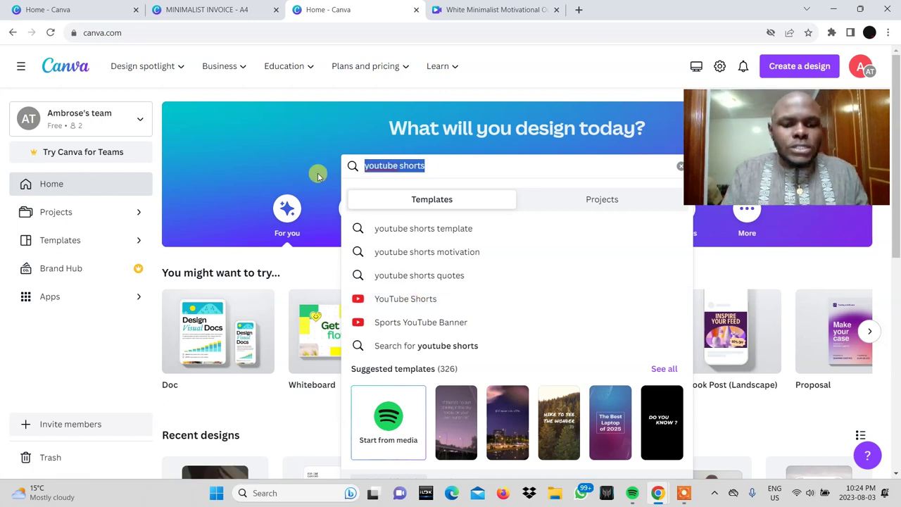
type("instagram reels")
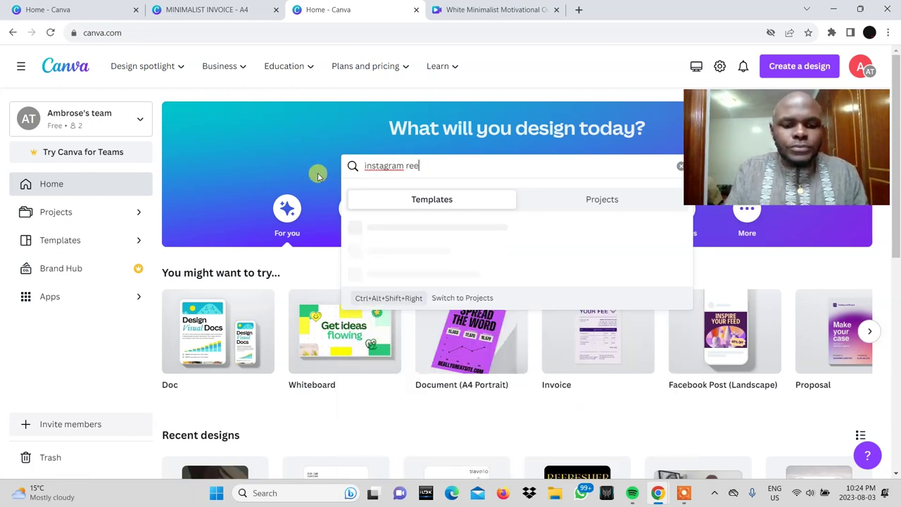
left_click(398, 299)
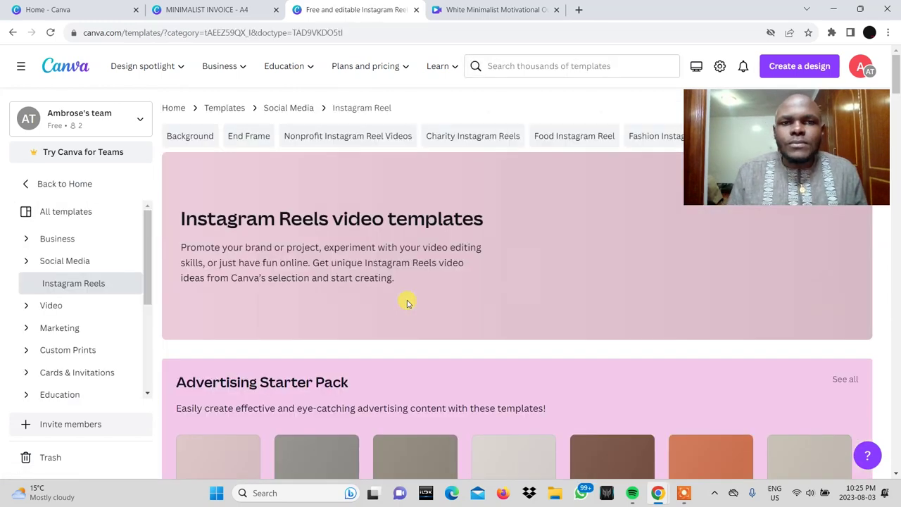
Browse the Instagram Reels video templates and examine which ones are free, paid or Pro
scroll(407, 303, "down", 1)
scroll(407, 303, "down", 5)
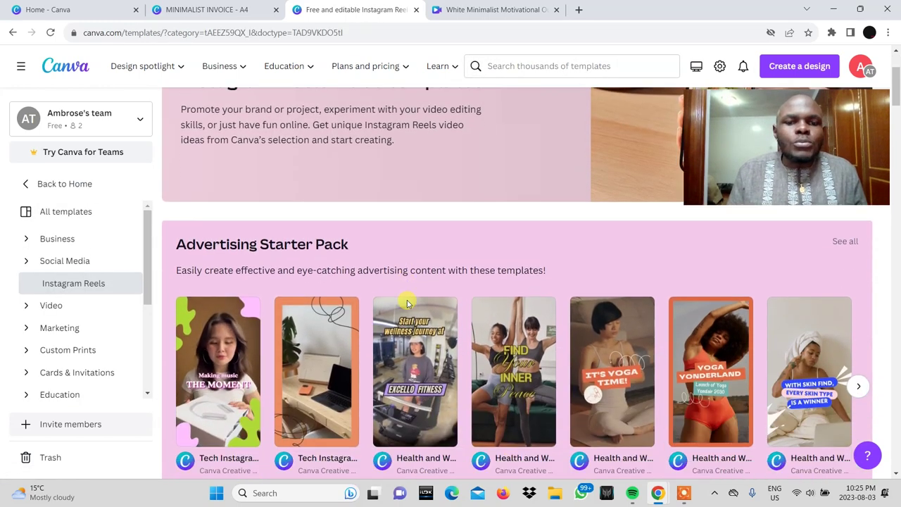
scroll(407, 303, "down", 2)
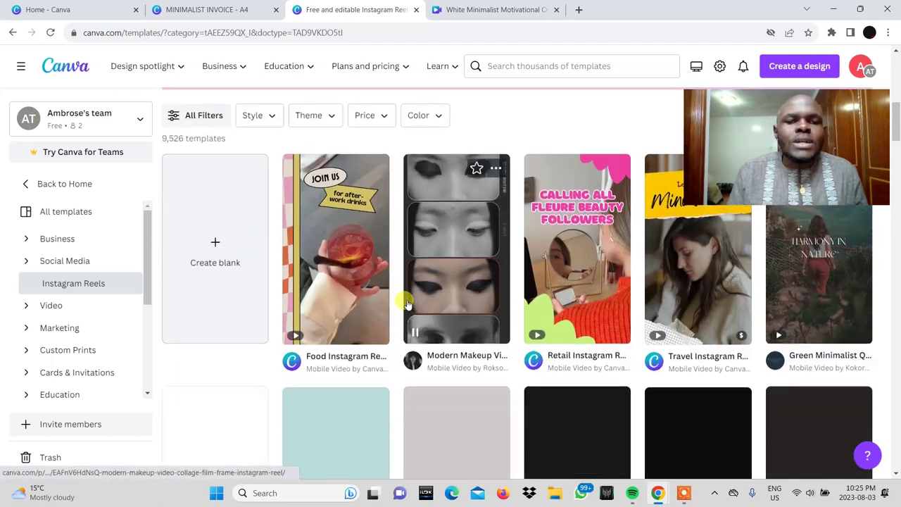
scroll(407, 303, "down", 1)
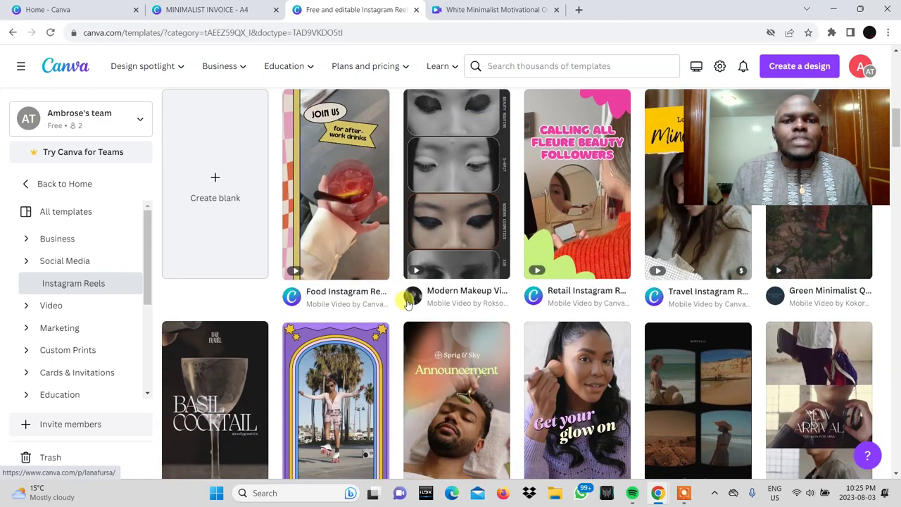
scroll(406, 303, "down", 2)
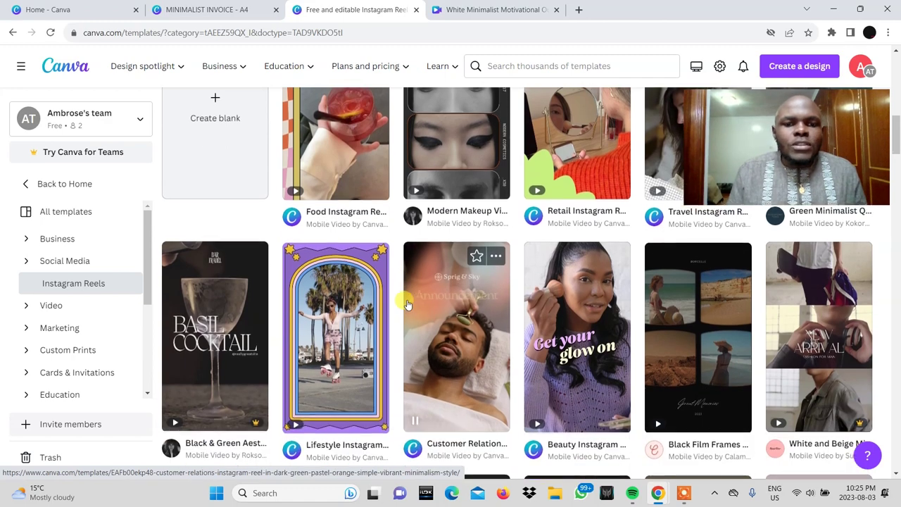
scroll(407, 302, "up", 2)
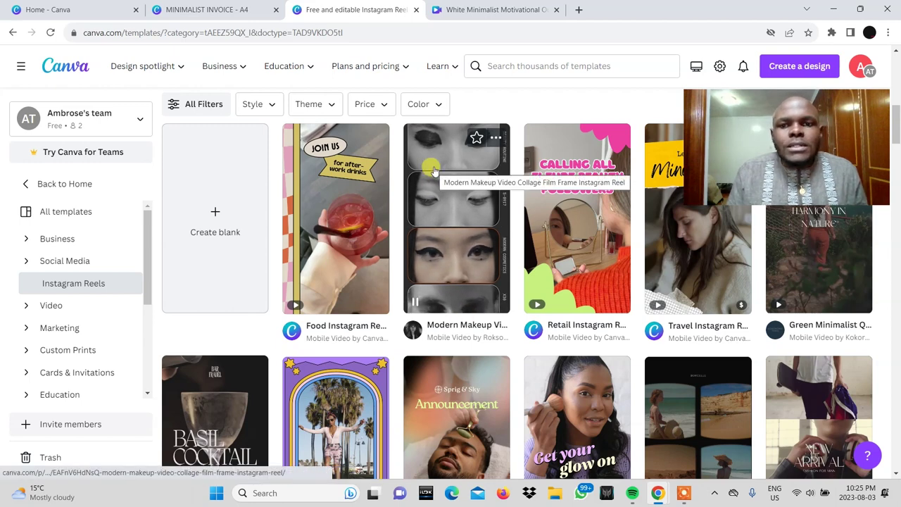
scroll(468, 303, "up", 1)
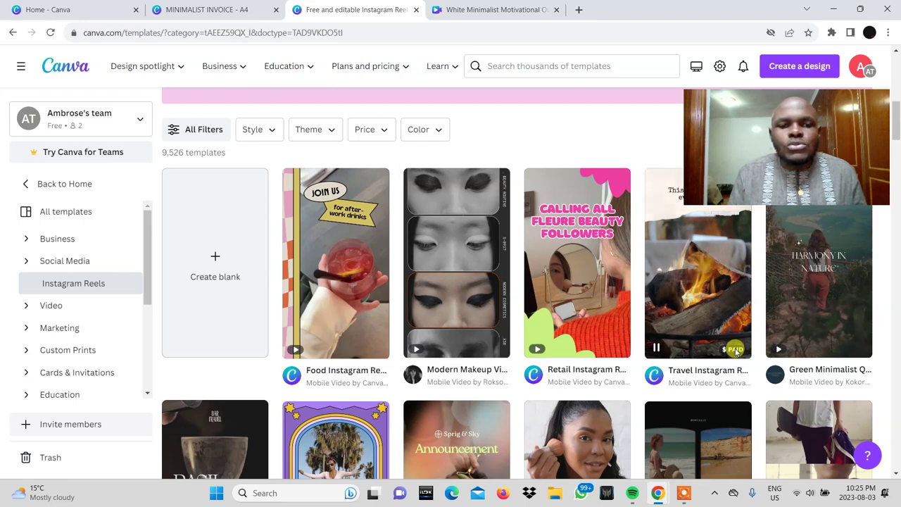
scroll(735, 352, "down", 3)
scroll(735, 352, "down", 1)
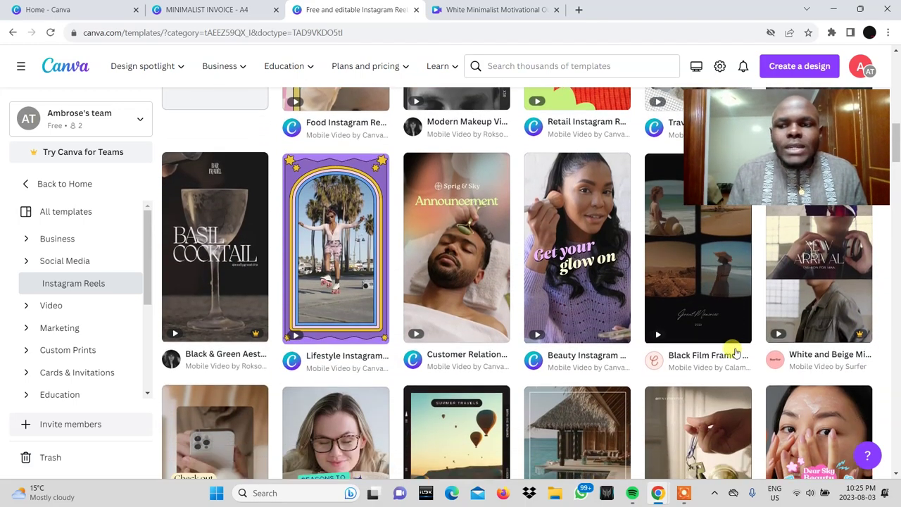
scroll(873, 330, "up", 1)
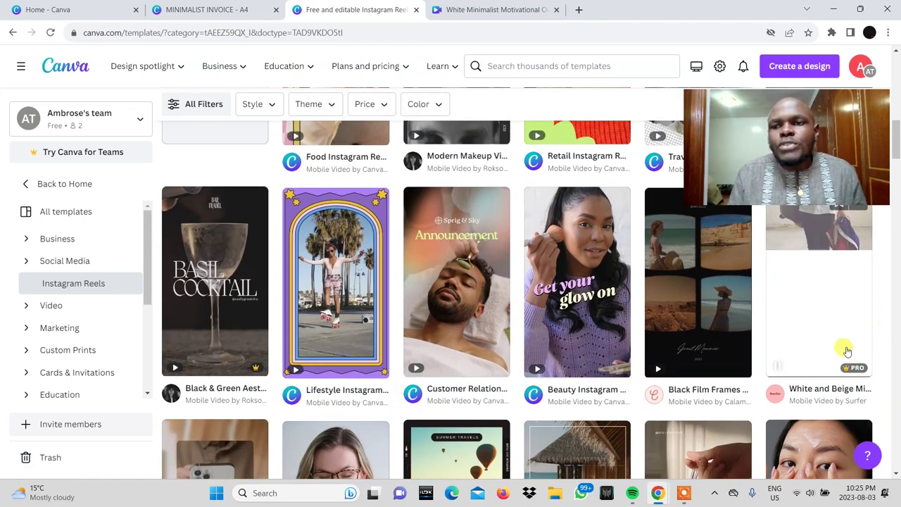
scroll(859, 341, "up", 1)
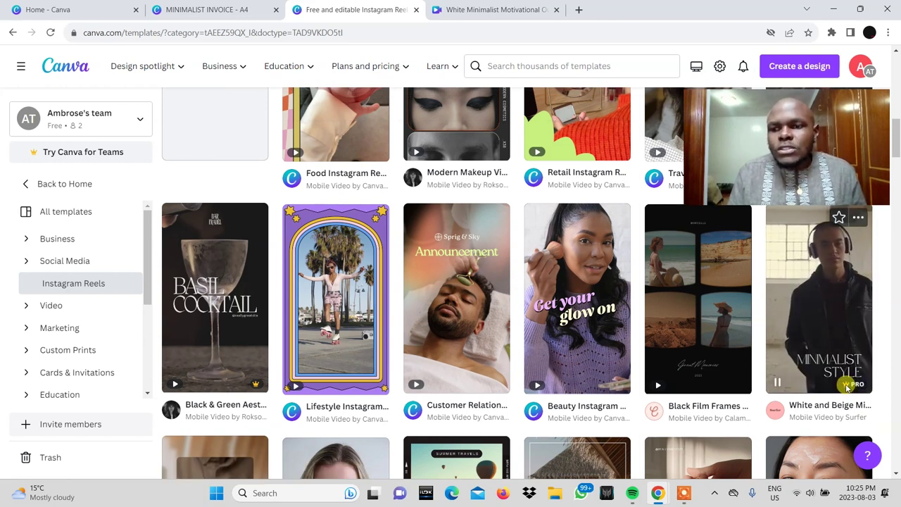
scroll(809, 386, "down", 1)
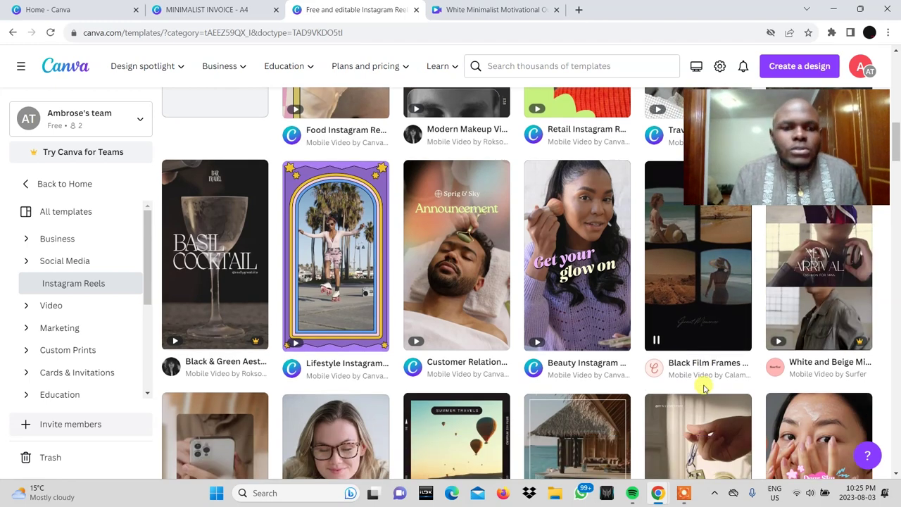
scroll(325, 282, "up", 1)
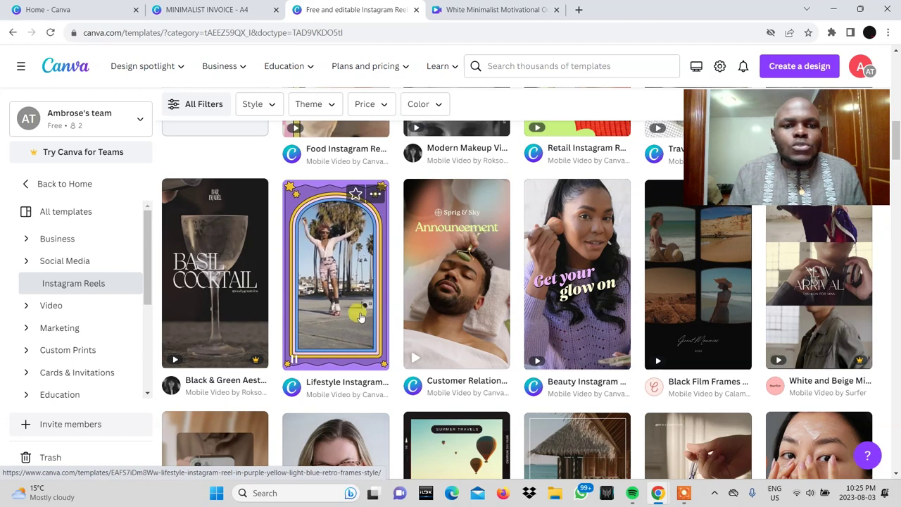
scroll(345, 310, "up", 1)
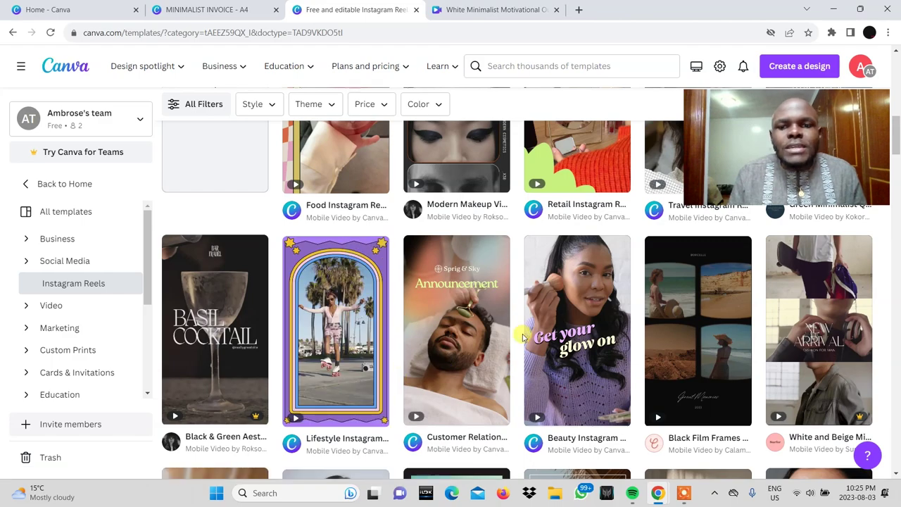
Create a blank Instagram Reel design from the template category page
scroll(457, 355, "down", 1)
scroll(457, 355, "down", 3)
scroll(458, 355, "up", 9)
scroll(573, 338, "down", 4)
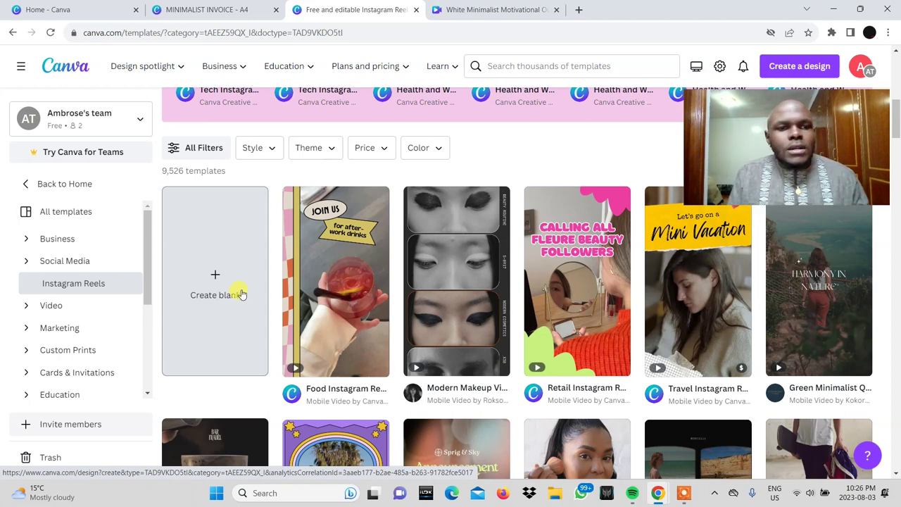
left_click(241, 294)
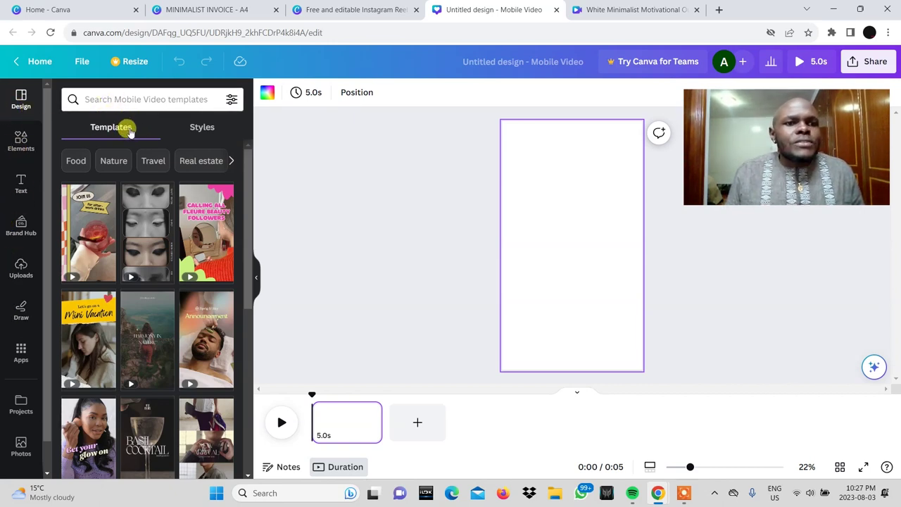
Look through the styles, the elements library with its stickers, photos, videos and audio, and the text styles and font combinations
left_click(211, 124)
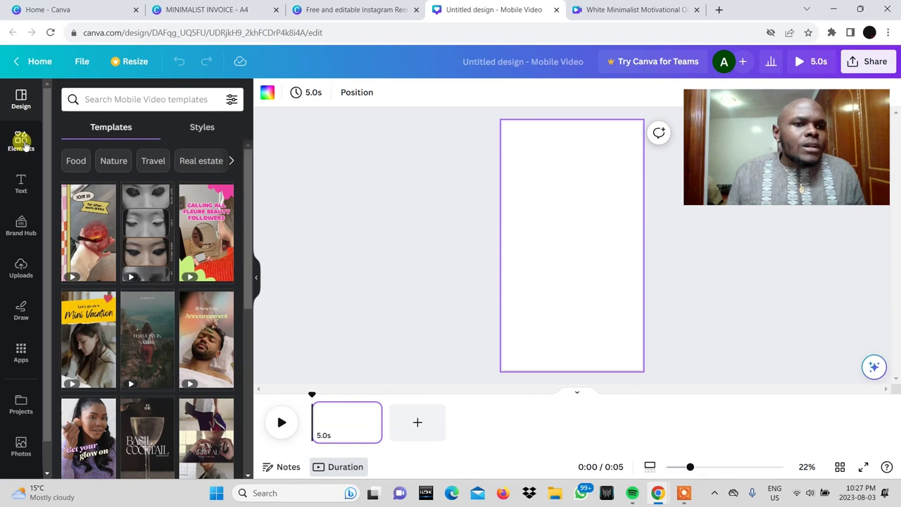
left_click(21, 141)
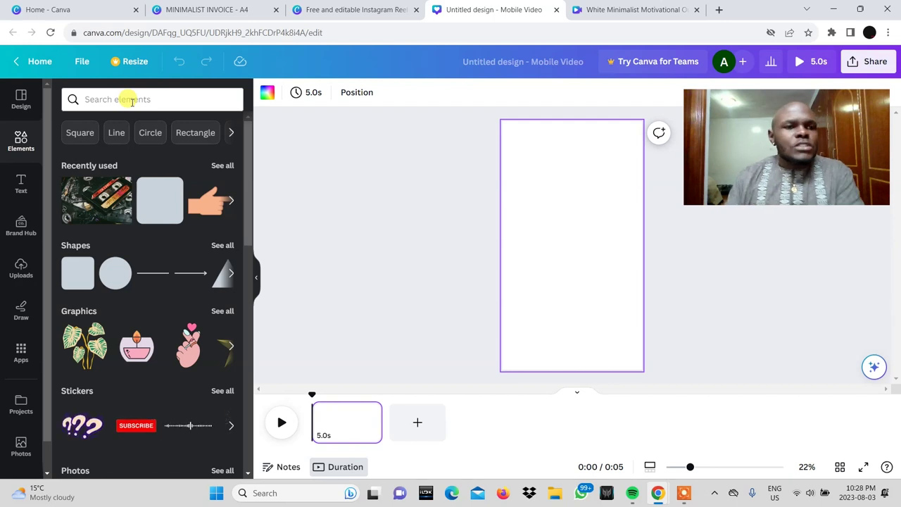
scroll(65, 332, "down", 1)
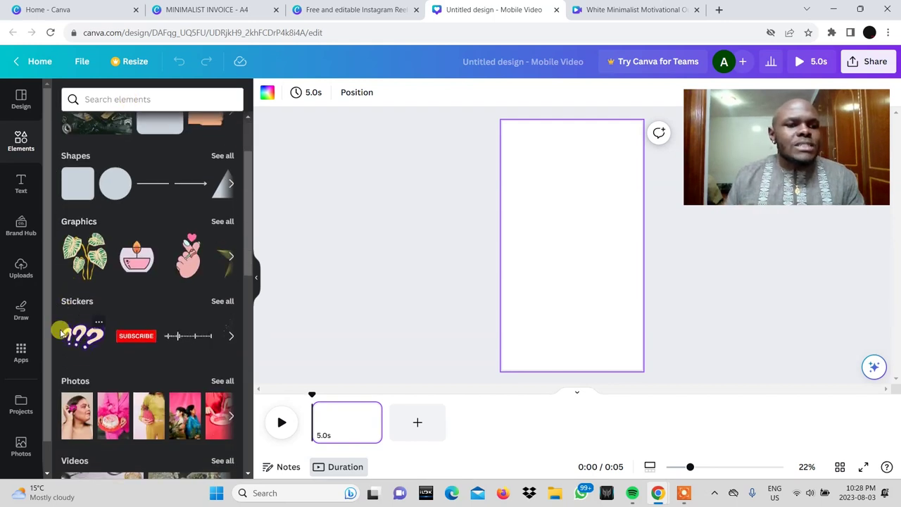
scroll(84, 320, "down", 1)
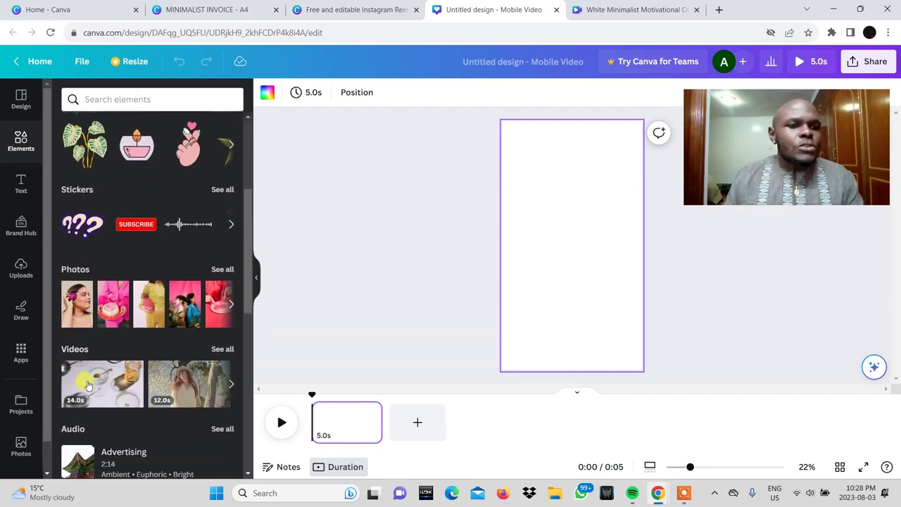
scroll(83, 378, "down", 1)
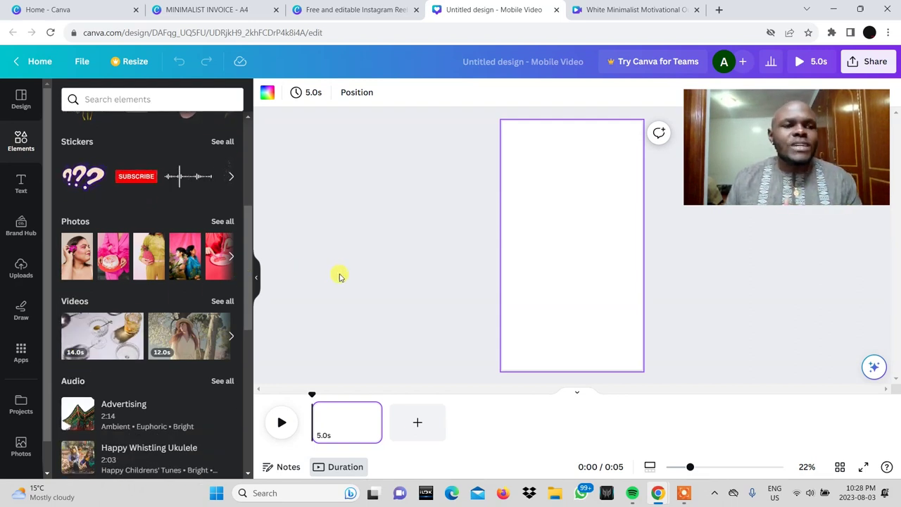
left_click(21, 183)
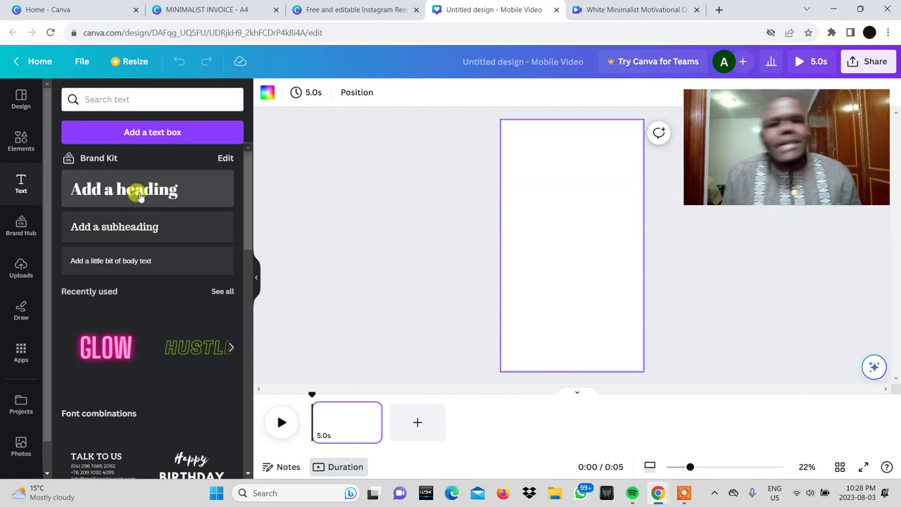
scroll(128, 320, "down", 1)
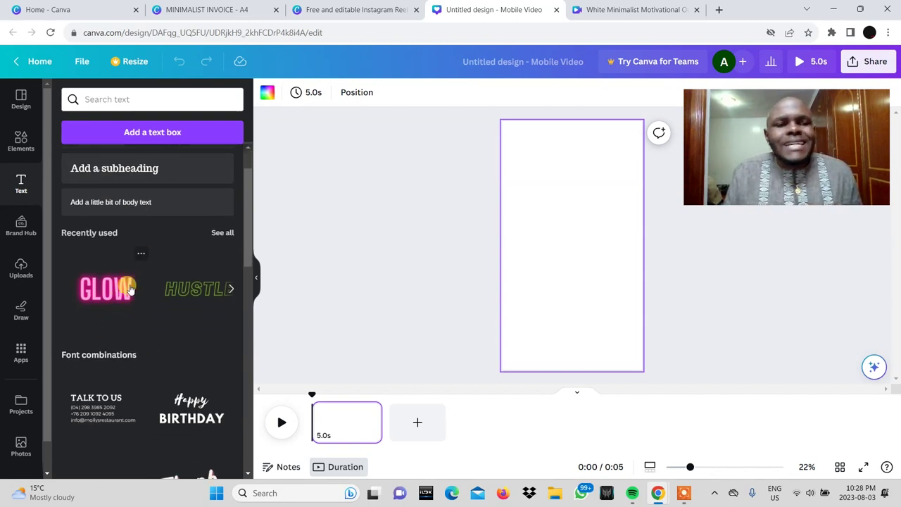
scroll(195, 297, "down", 1)
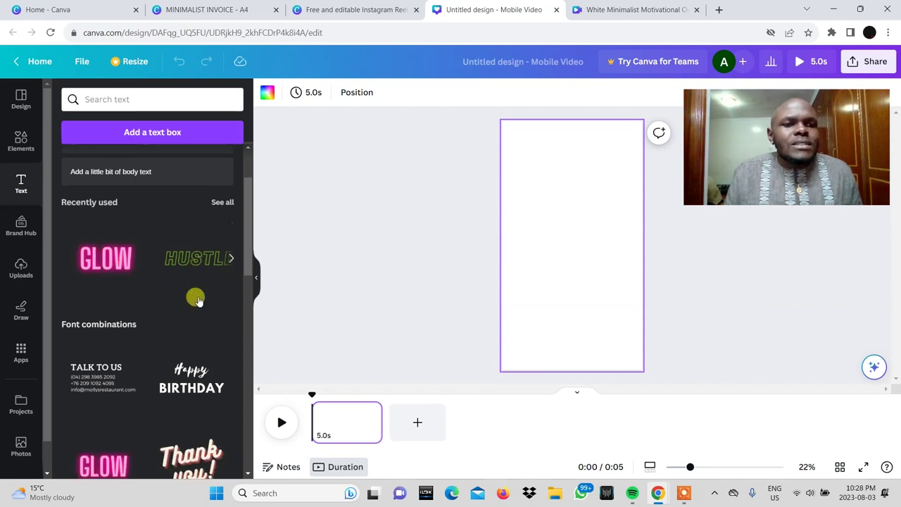
Browse further through the font combinations and return to the heading and body text styles
scroll(156, 361, "down", 1)
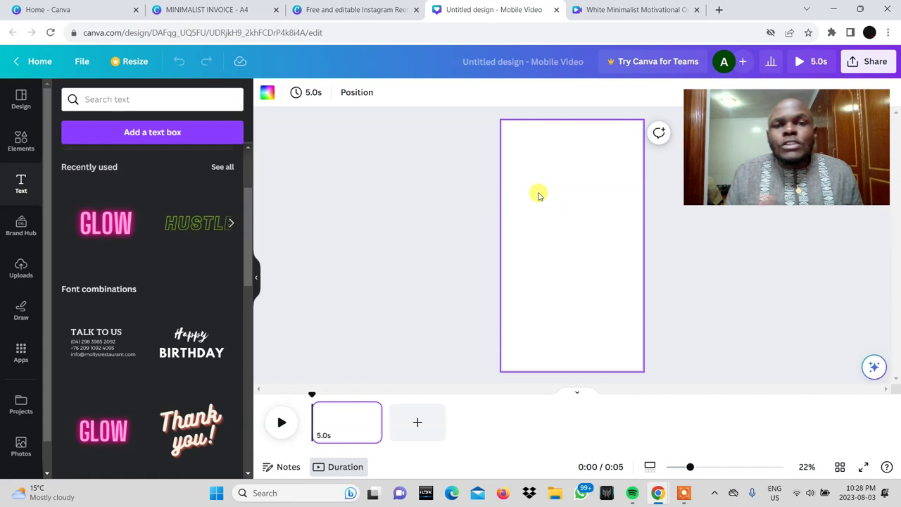
scroll(161, 306, "down", 10)
scroll(161, 306, "up", 6)
scroll(162, 306, "up", 1)
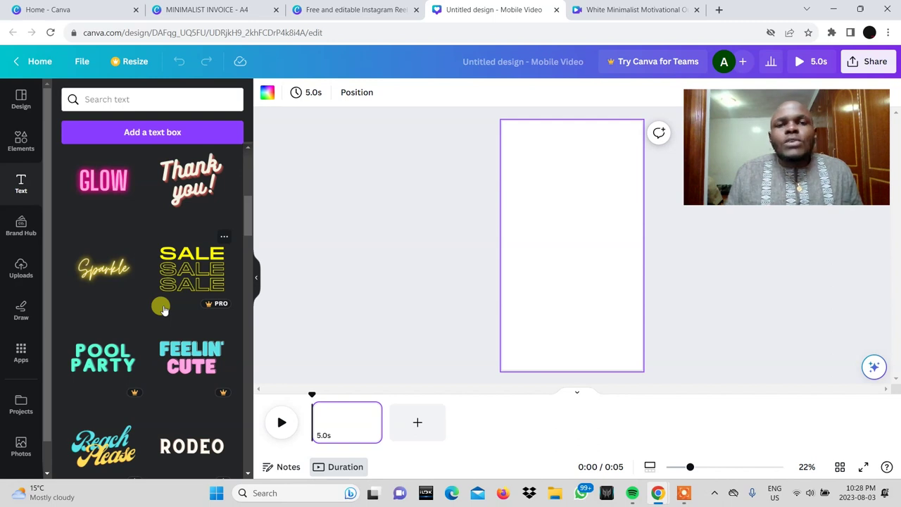
scroll(161, 307, "up", 5)
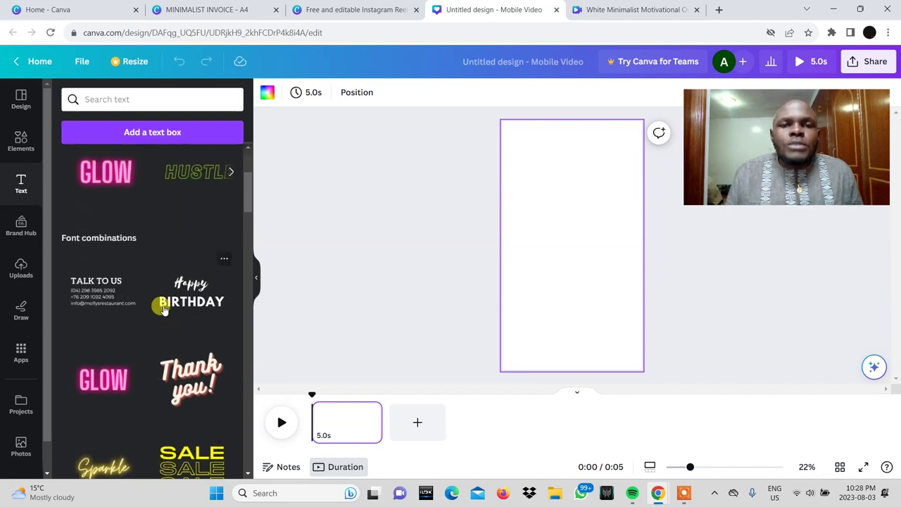
scroll(162, 308, "up", 5)
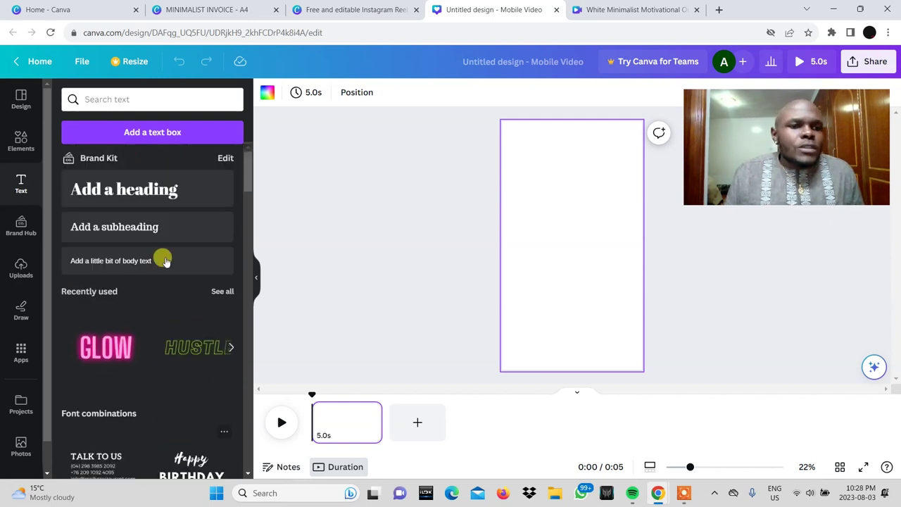
Look through the Brand Hub, the uploaded images and videos, and the drawing tools
left_click(26, 225)
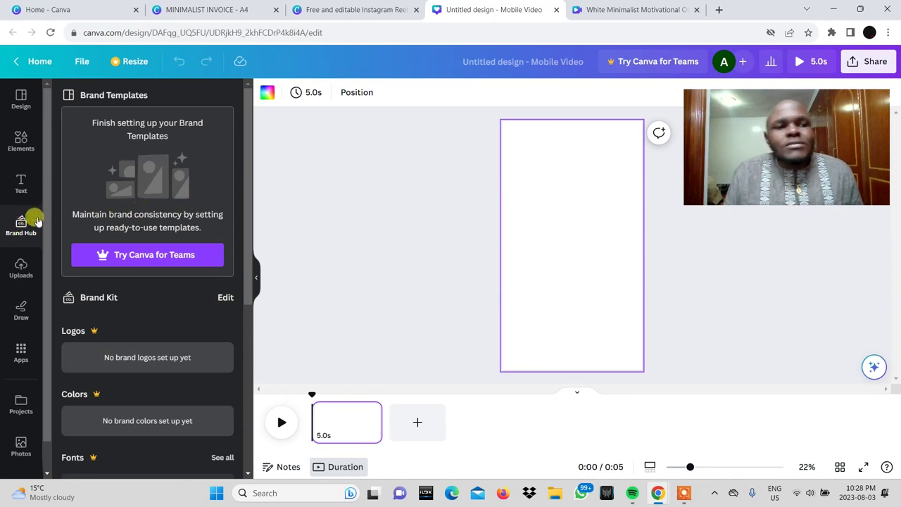
left_click(29, 275)
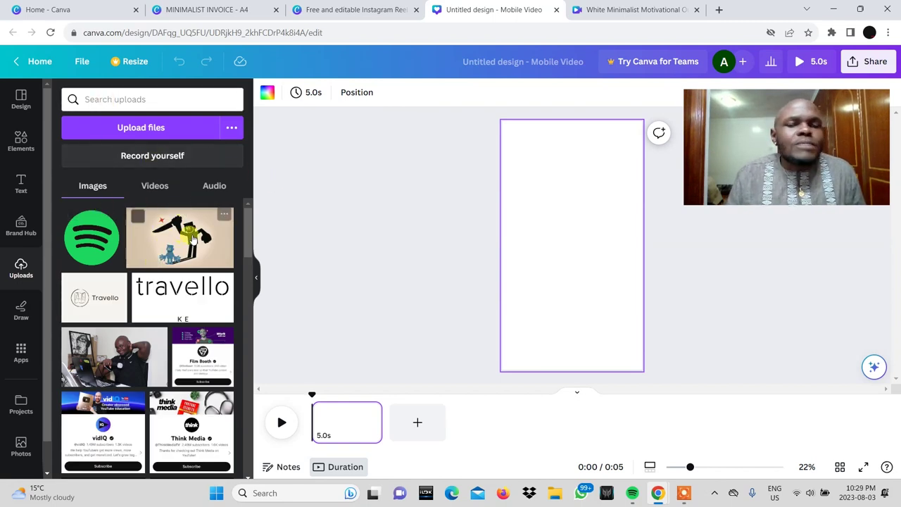
left_click(144, 190)
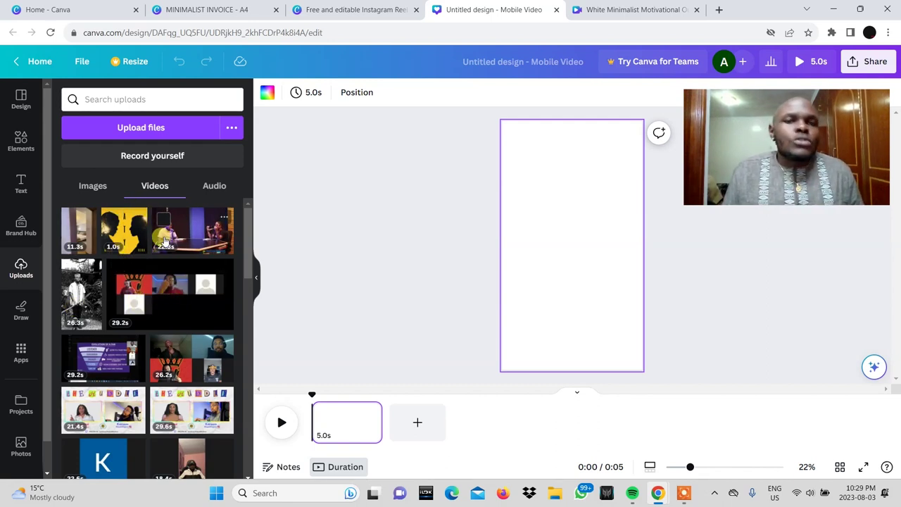
left_click(21, 310)
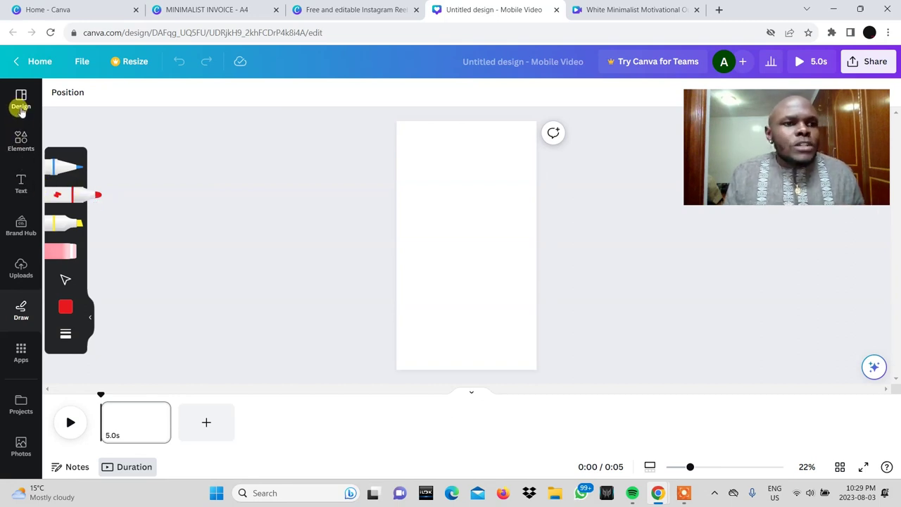
Search the elements library for "gym" and narrow the results to videos
left_click(19, 141)
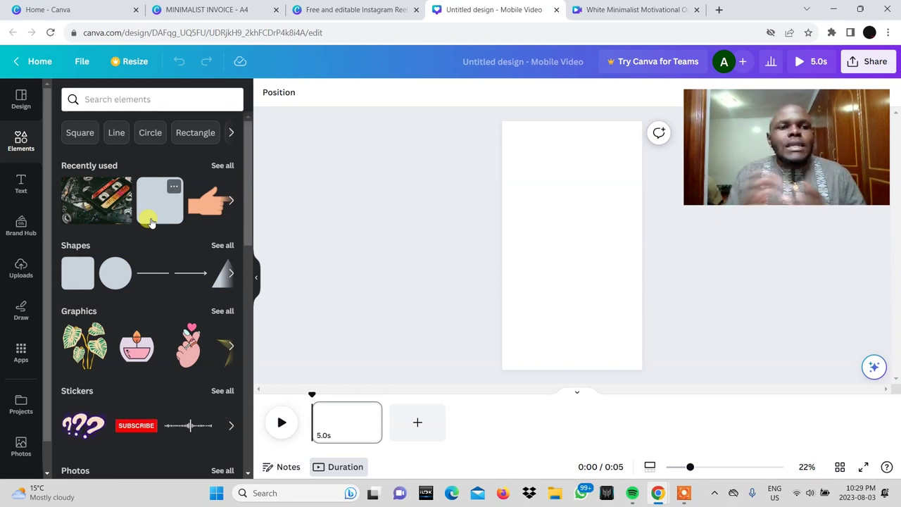
left_click(146, 99)
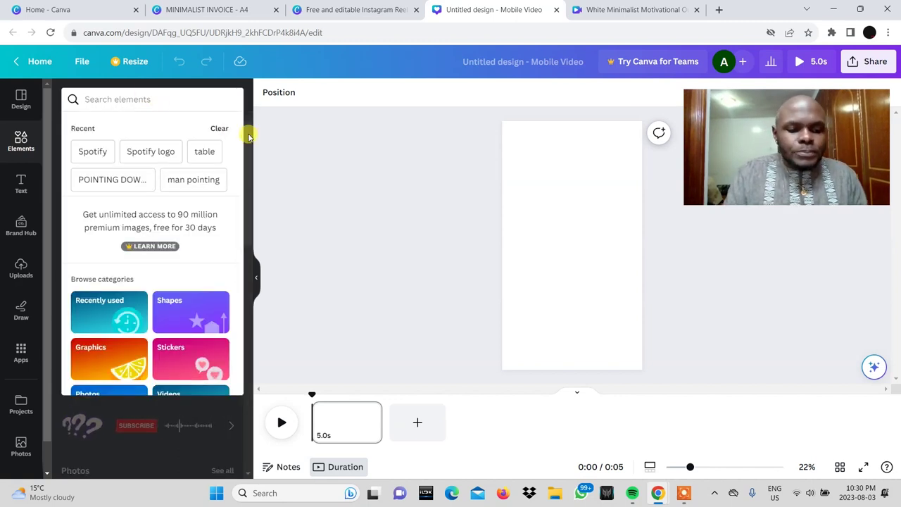
type("gym")
key("Return")
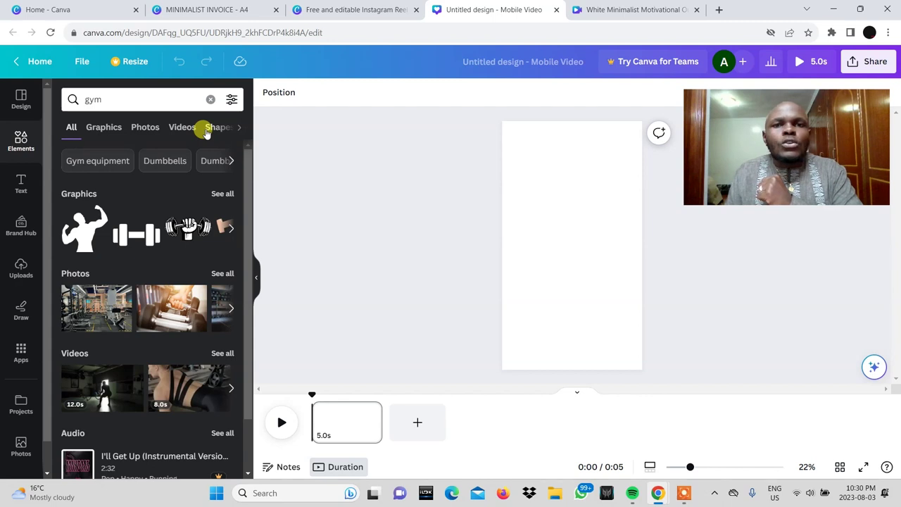
left_click(181, 127)
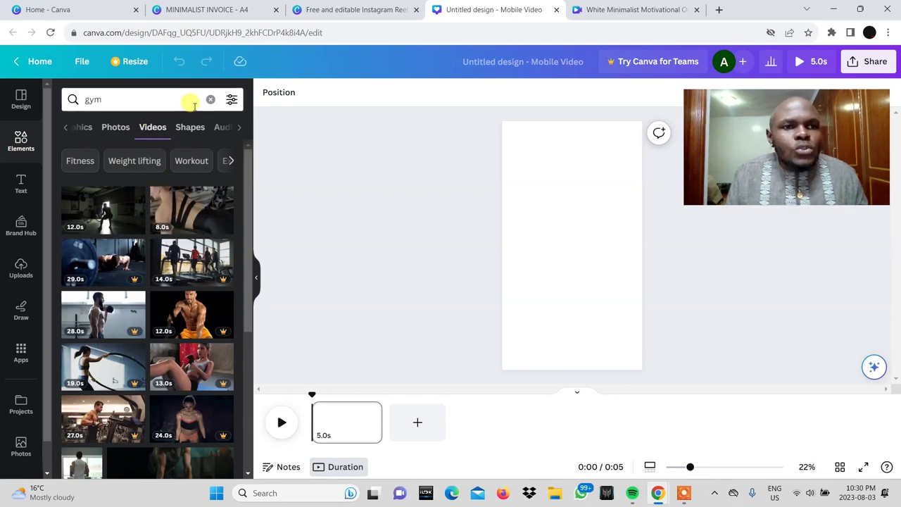
Filter the gym videos to vertical orientation
left_click(230, 101)
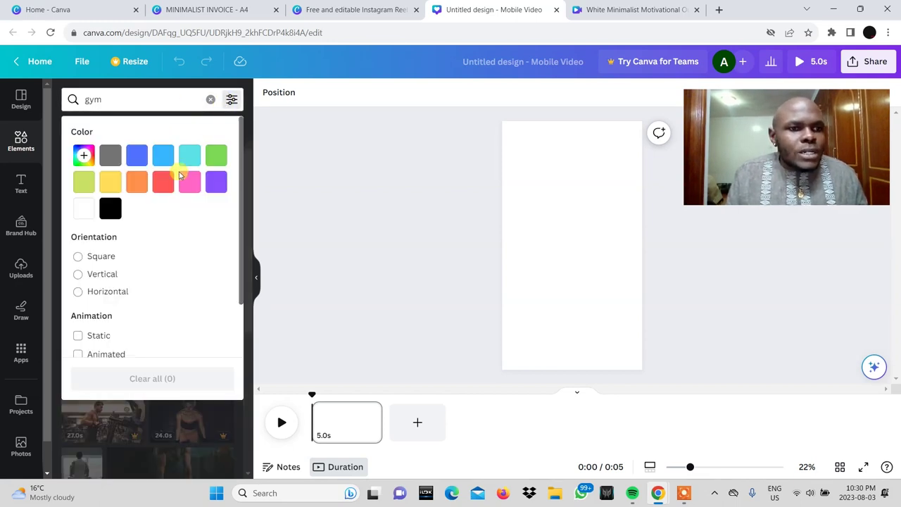
scroll(121, 273, "down", 1)
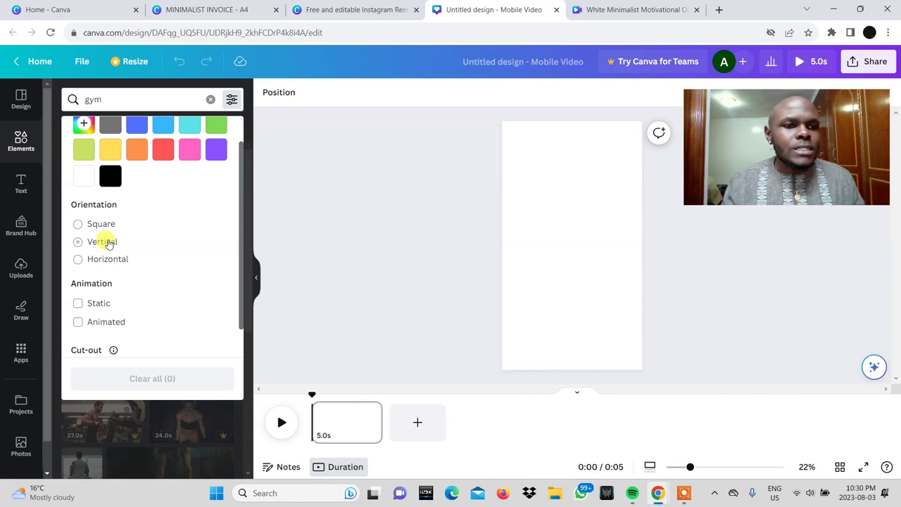
left_click(77, 241)
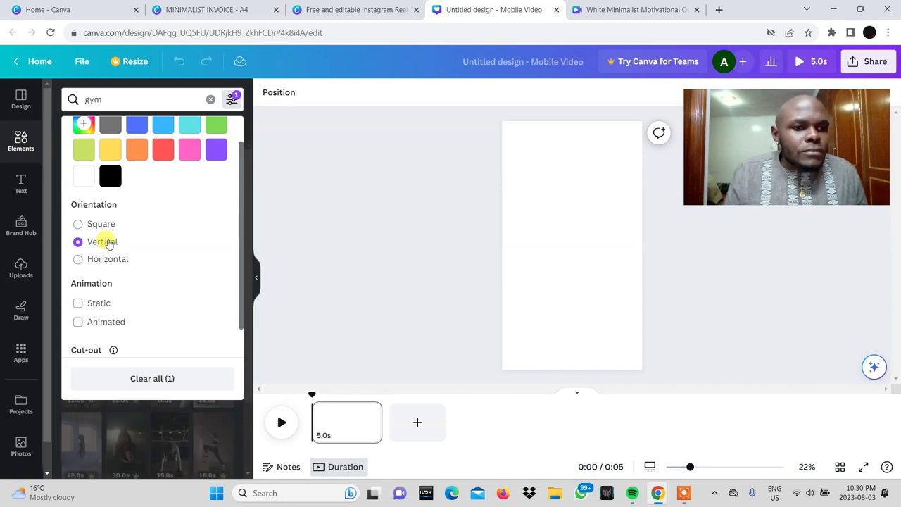
key("Escape")
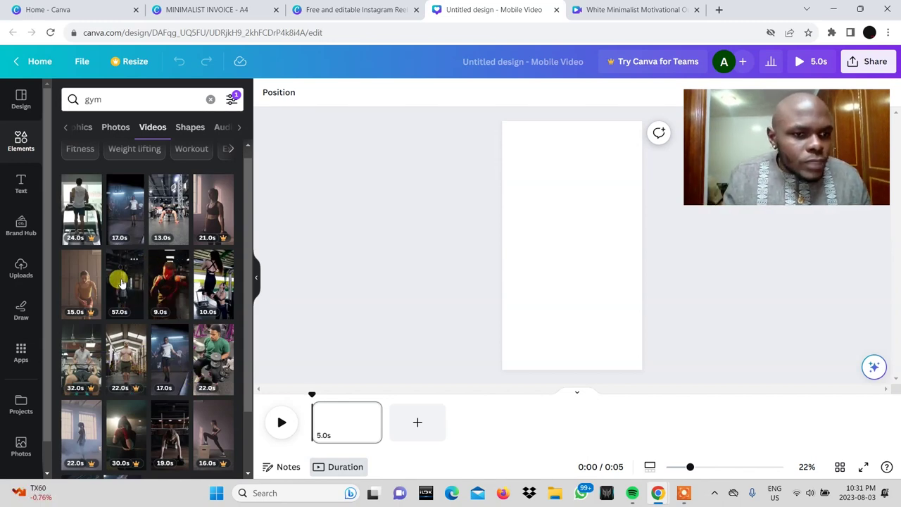
Add the 16-second dumbbell rack video to the blank page and shorten the page to 2.9 seconds
scroll(125, 288, "up", 1)
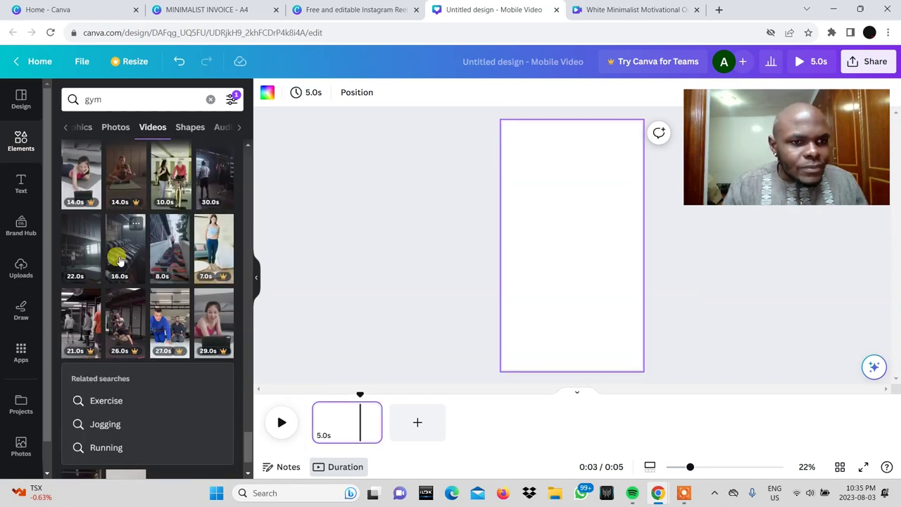
left_click(119, 261)
left_click_drag(523, 416, 353, 423)
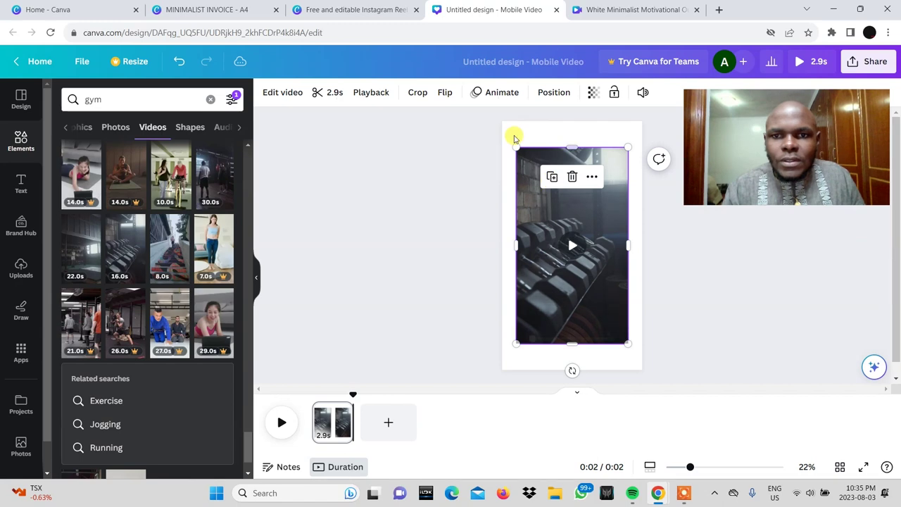
Enlarge the dumbbell clip to fill the whole page and trim the page to 2.5 seconds
left_click_drag(514, 141, 499, 117)
left_click_drag(600, 331, 625, 341)
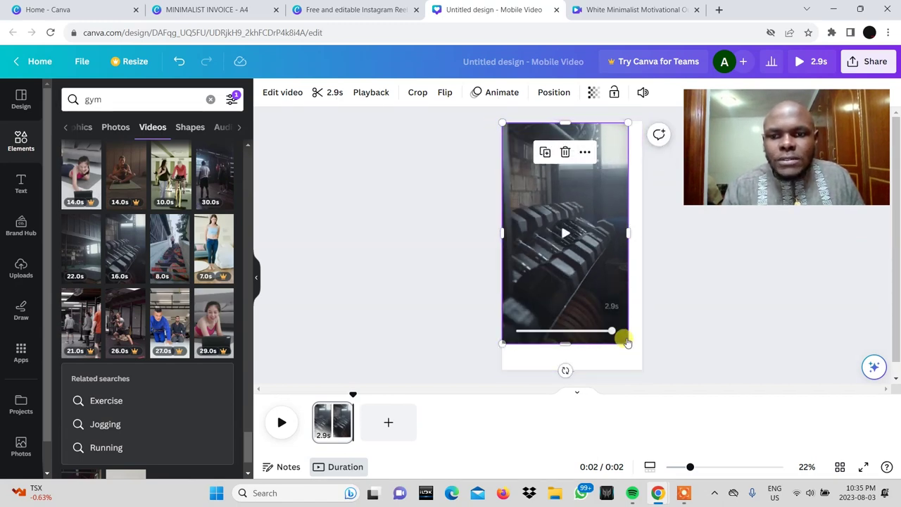
left_click_drag(625, 341, 642, 368)
left_click_drag(574, 121, 572, 118)
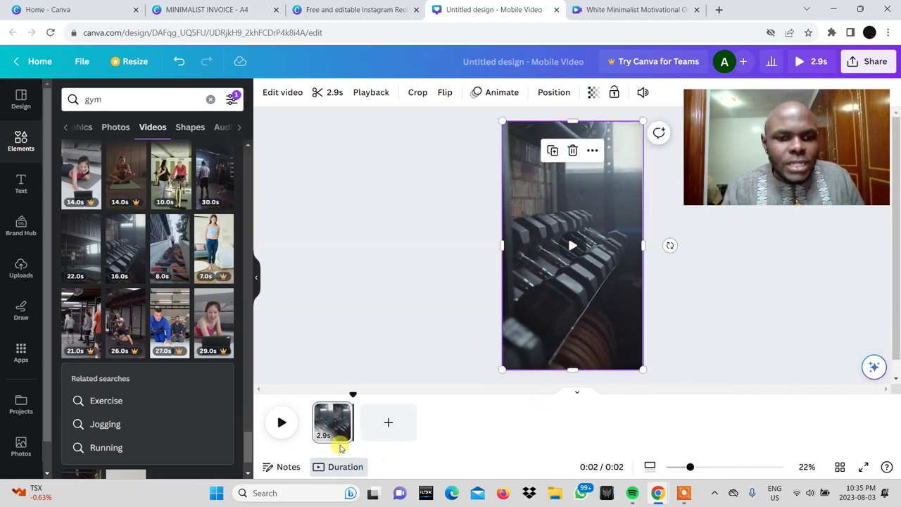
left_click_drag(347, 425, 346, 423)
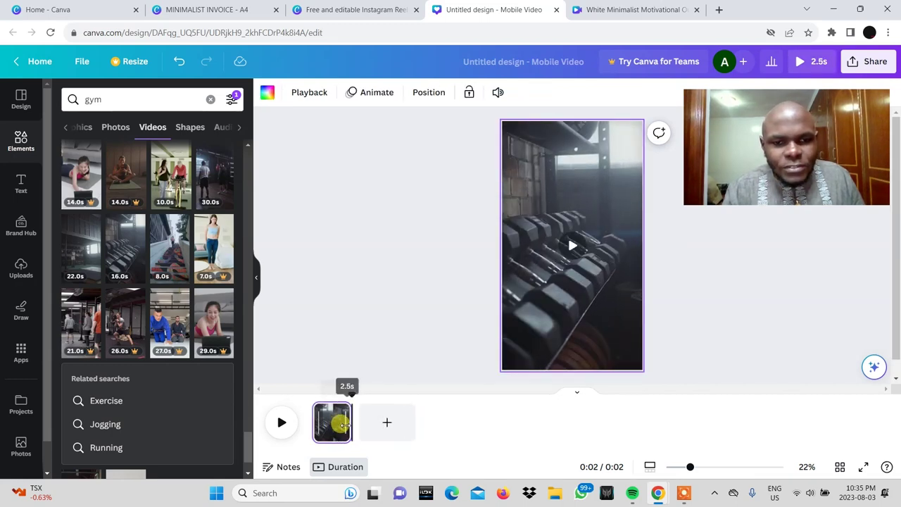
left_click(283, 422)
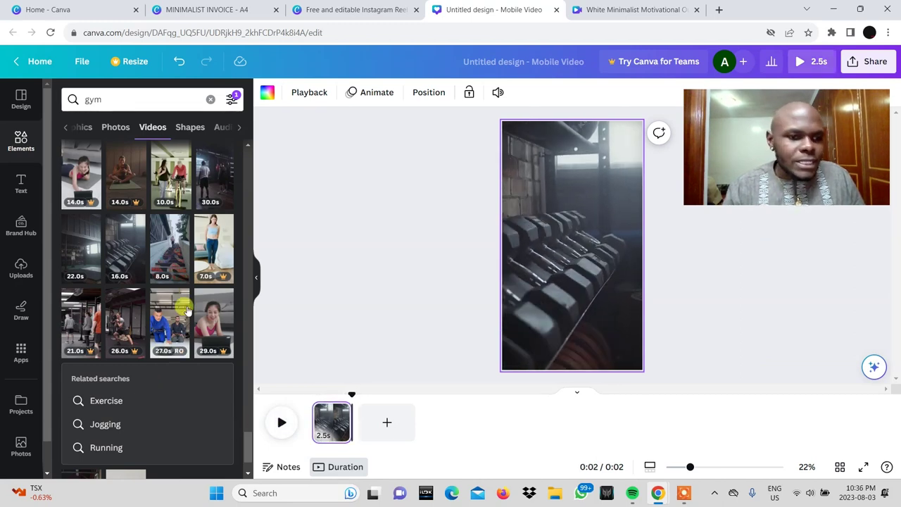
Add a second page with the 22-second clip of people skipping rope and trim it to 2.5 seconds
left_click(83, 258)
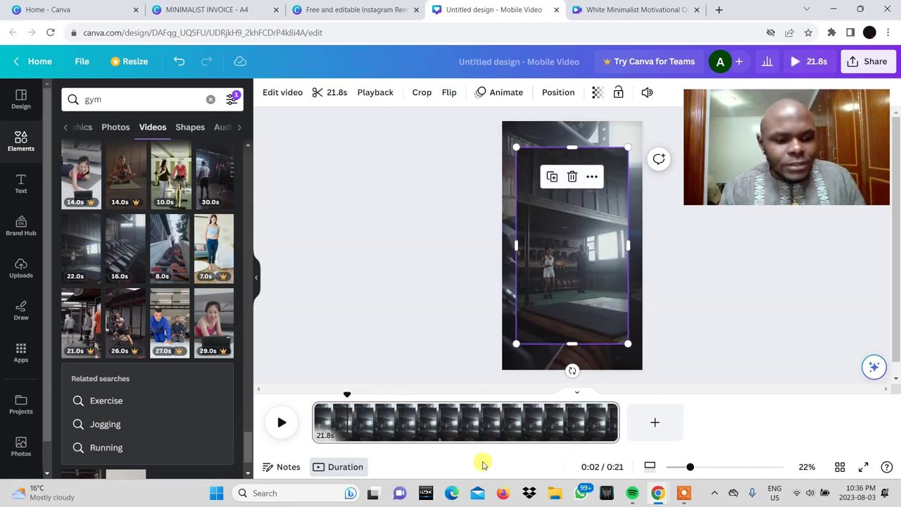
key("ctrl+z")
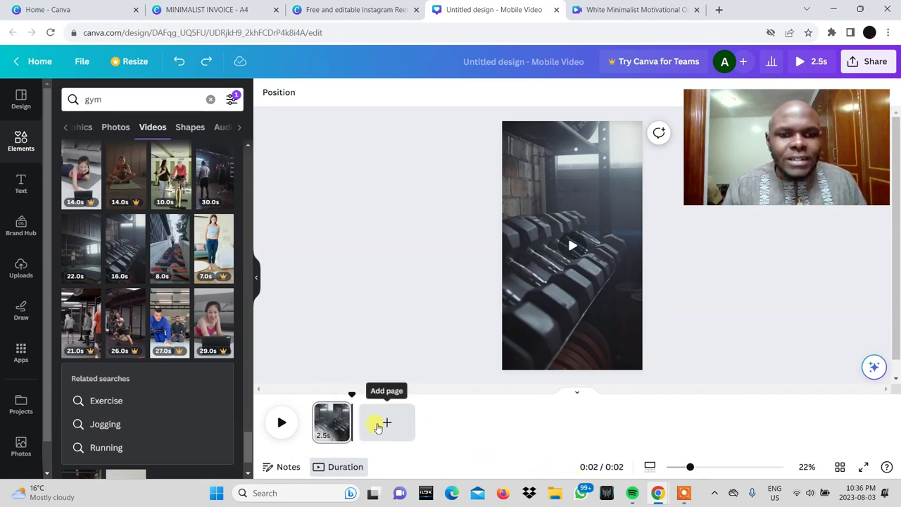
left_click(380, 422)
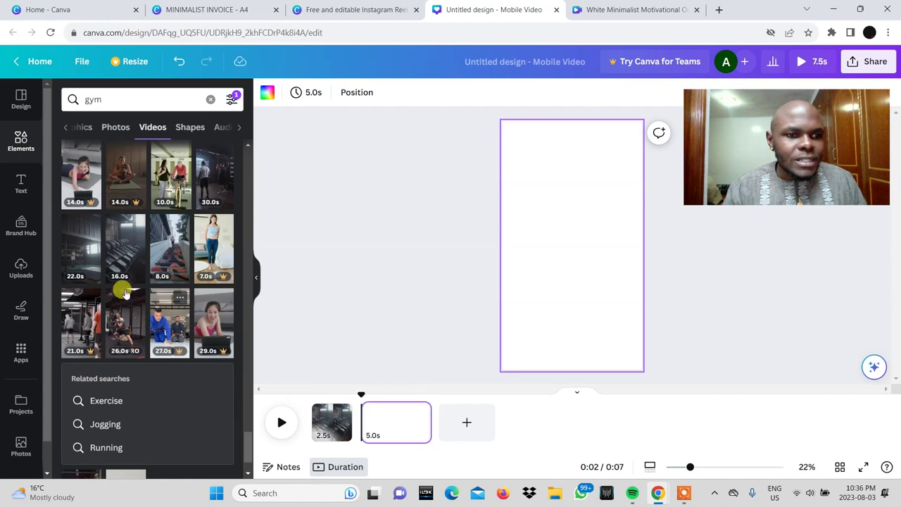
left_click(81, 264)
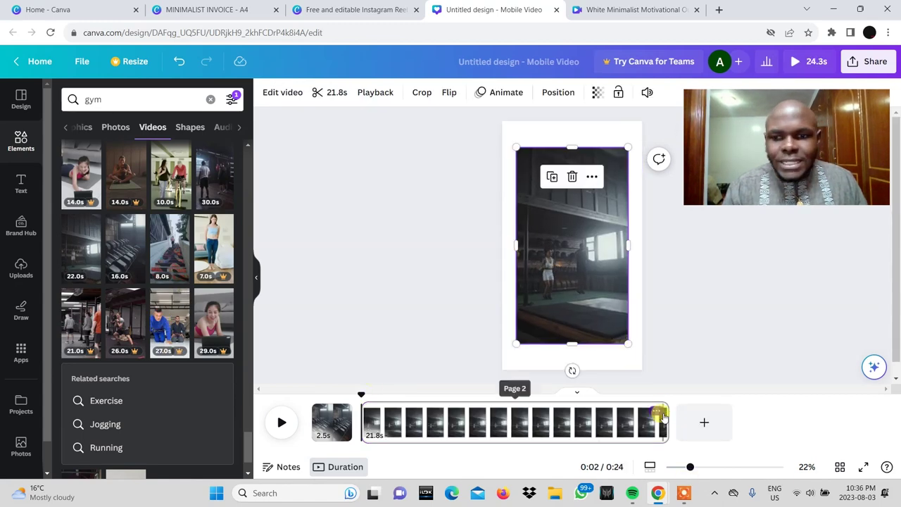
left_click_drag(667, 418, 397, 427)
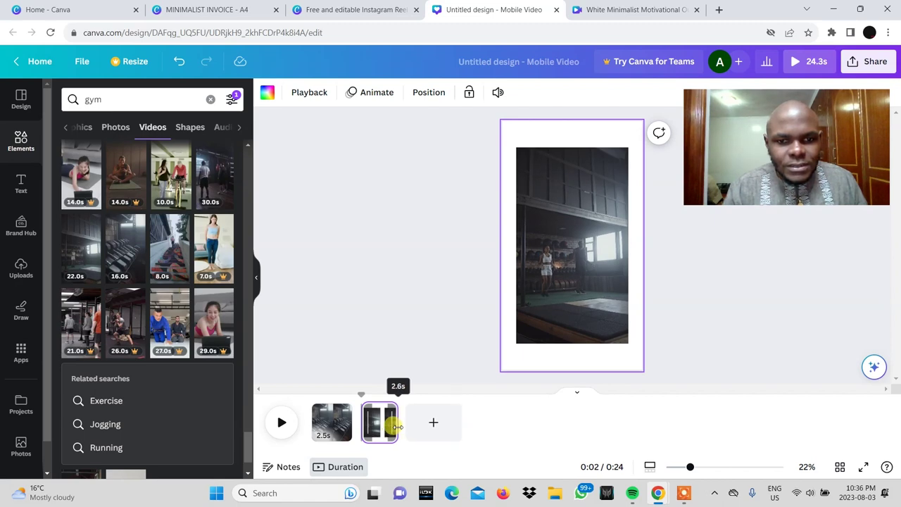
left_click_drag(397, 425, 397, 425)
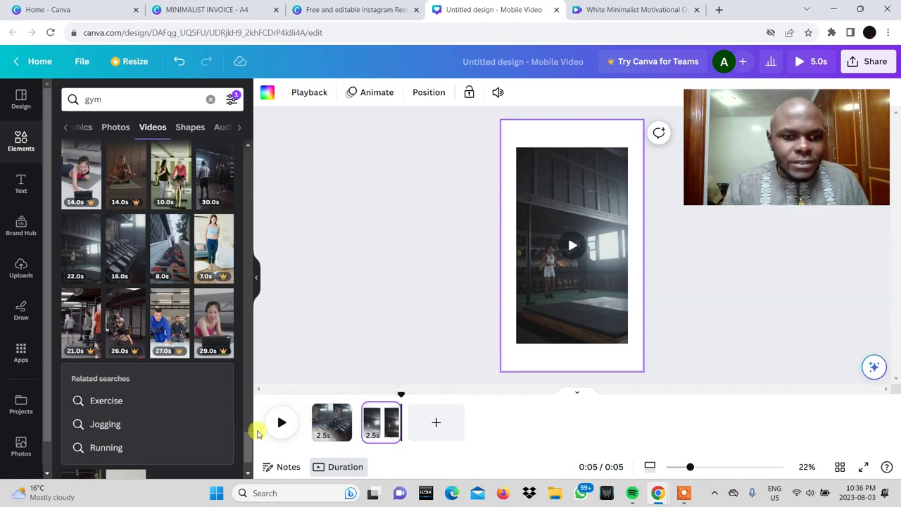
Play the video from the first page through to page 2 and stop there
left_click(330, 425)
left_click(281, 423)
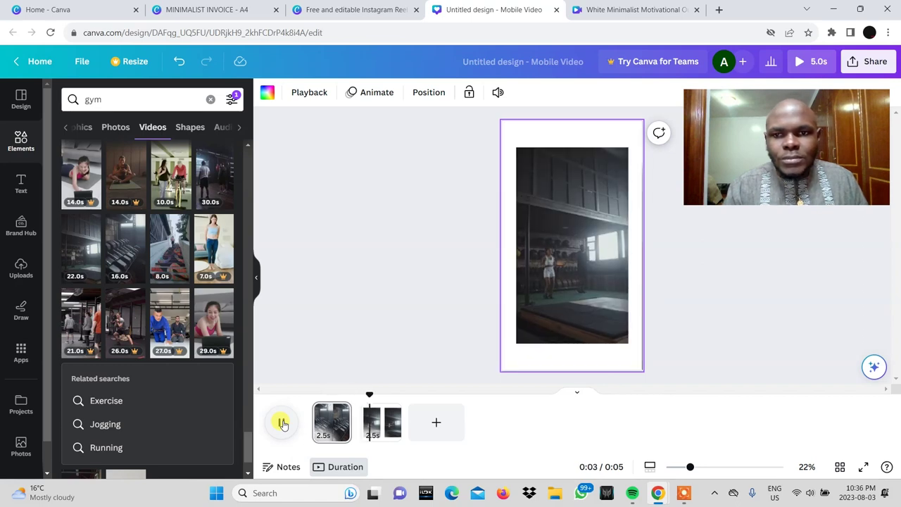
left_click(377, 438)
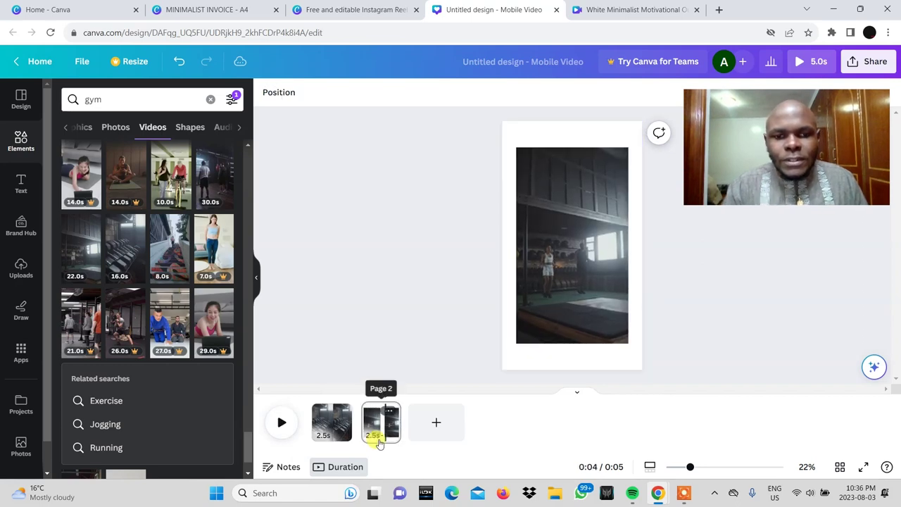
Enlarge the rope-skipping clip on page 2 beyond the page edges and reposition it to frame the people skipping
left_click(563, 255)
left_click_drag(516, 147, 501, 122)
left_click_drag(625, 343, 642, 370)
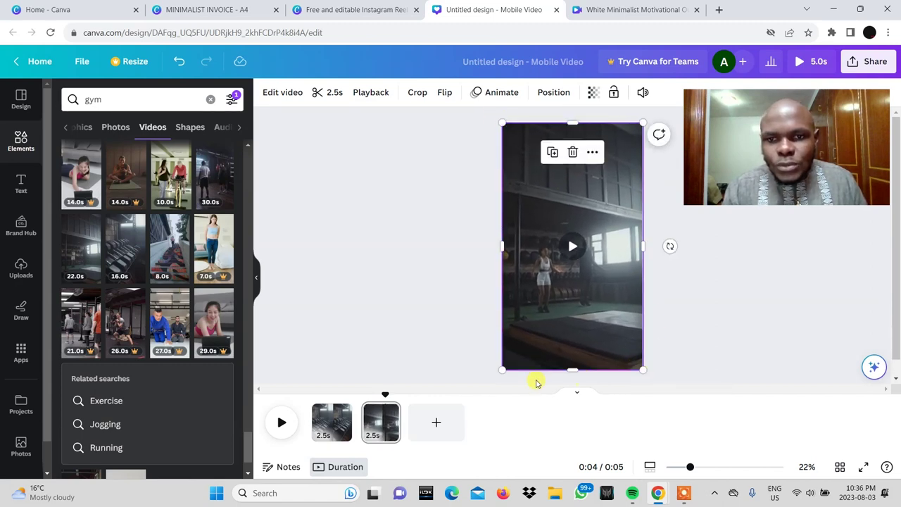
left_click_drag(642, 369, 739, 394)
left_click_drag(559, 276, 540, 237)
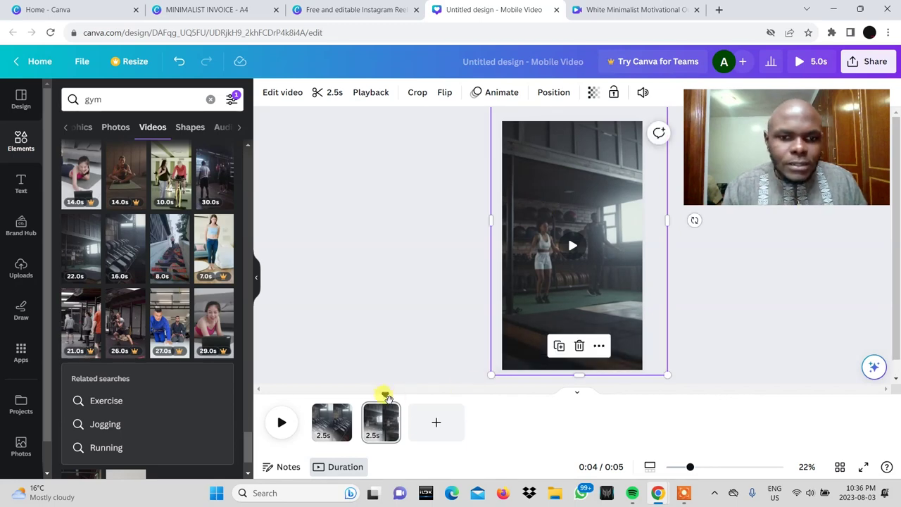
Play back both pages from the beginning to check the resized clips
right_click(335, 416)
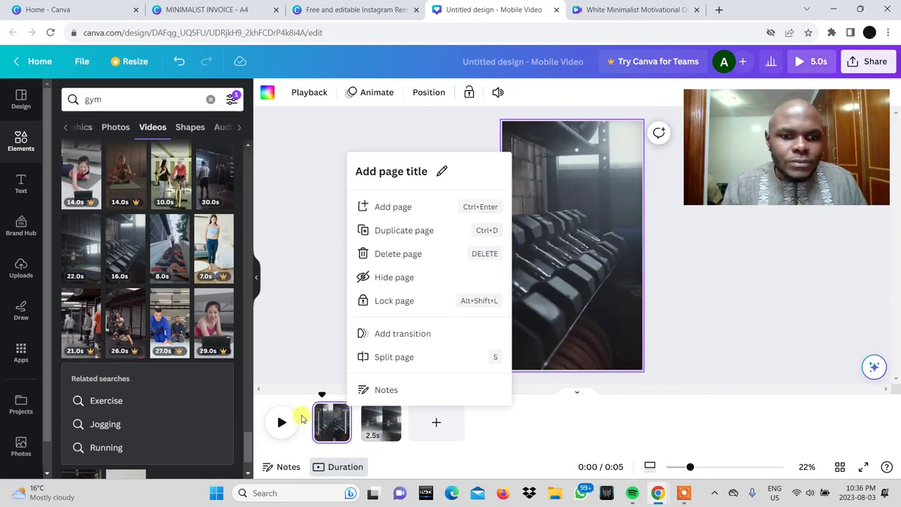
left_click(281, 421)
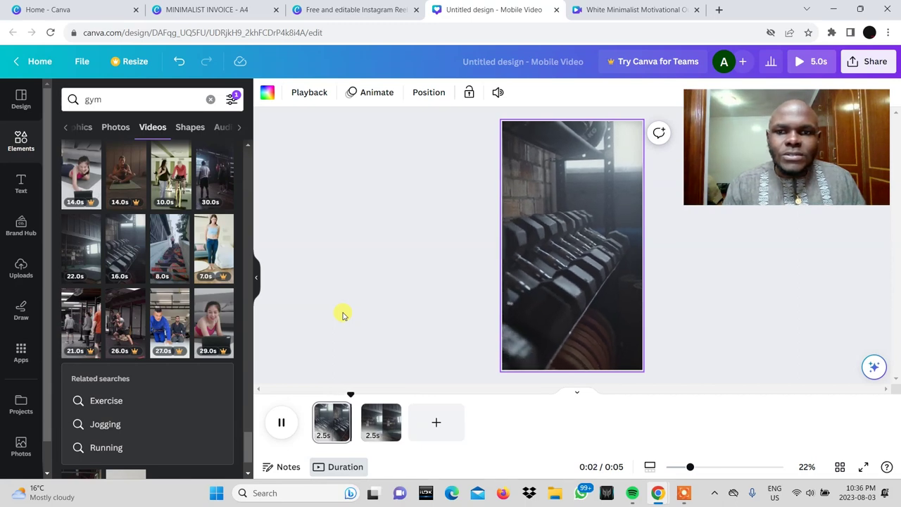
left_click(343, 315)
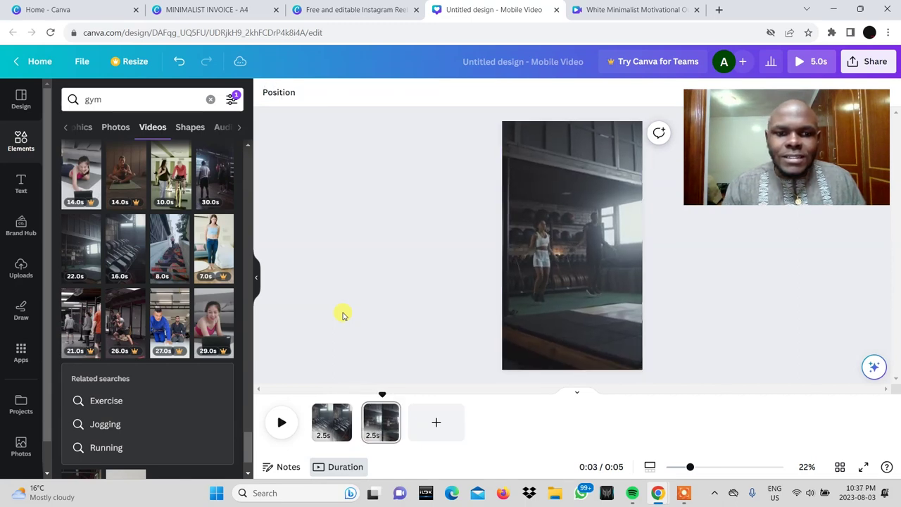
Trim the dumbbell clip on page 1 and the rope-skipping clip on page 2 to 1.5 seconds each
left_click_drag(348, 416, 337, 421)
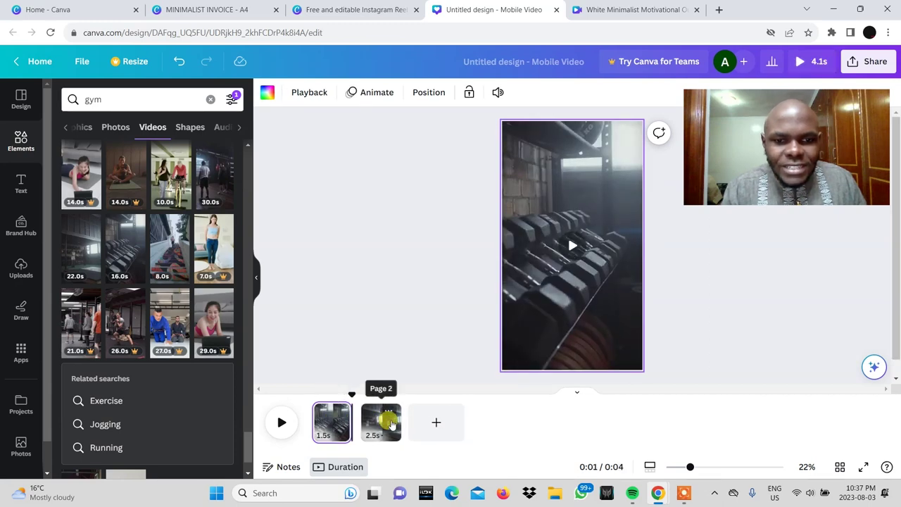
mouse_move(398, 422)
left_mouse_down()
mouse_move(407, 422)
mouse_move(395, 421)
left_mouse_up()
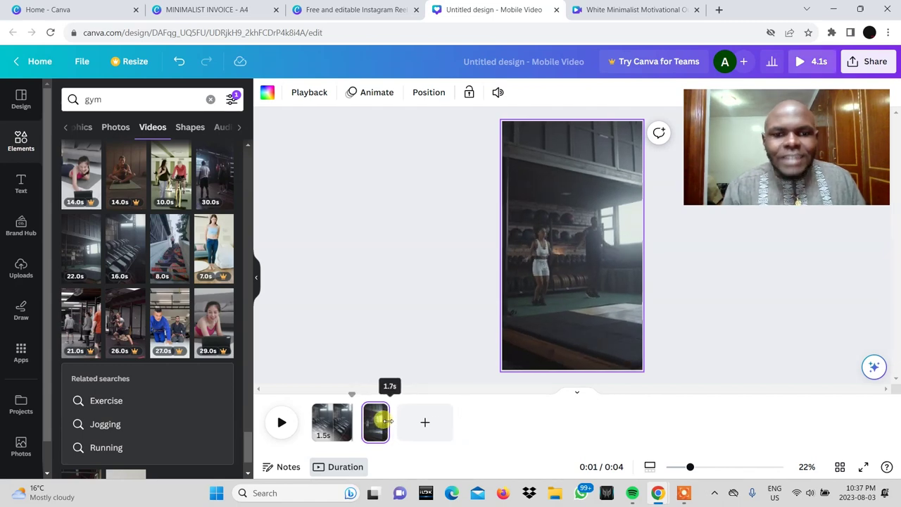
left_click_drag(387, 420, 385, 423)
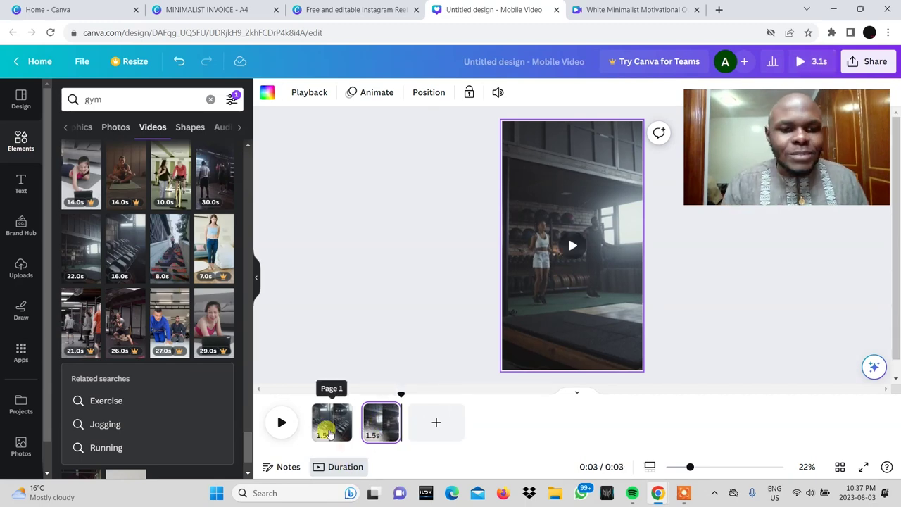
Play the video from page 1 to check the pacing of the two trimmed clips
left_click(329, 431)
left_click(278, 423)
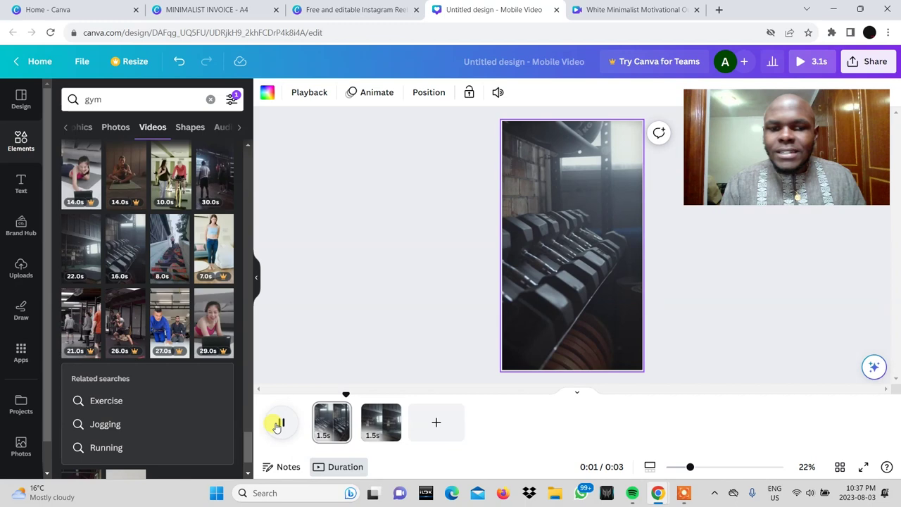
left_click(278, 423)
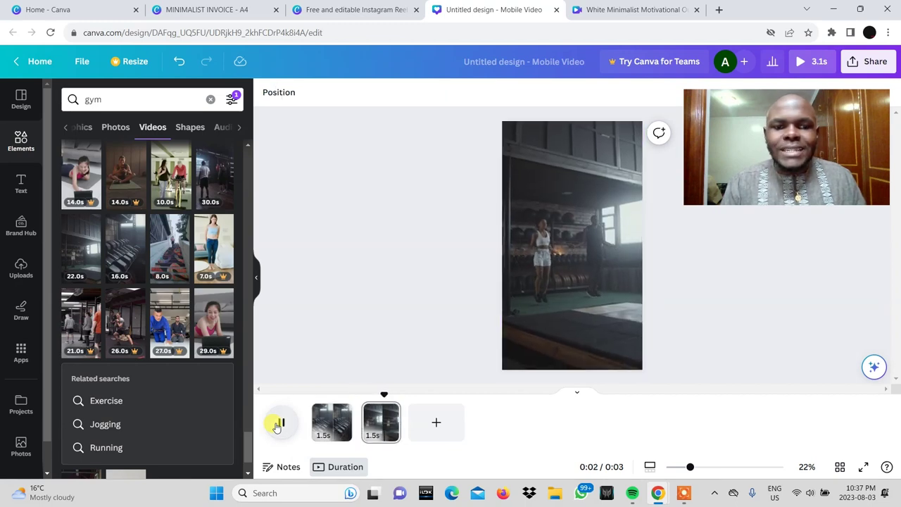
left_click(278, 423)
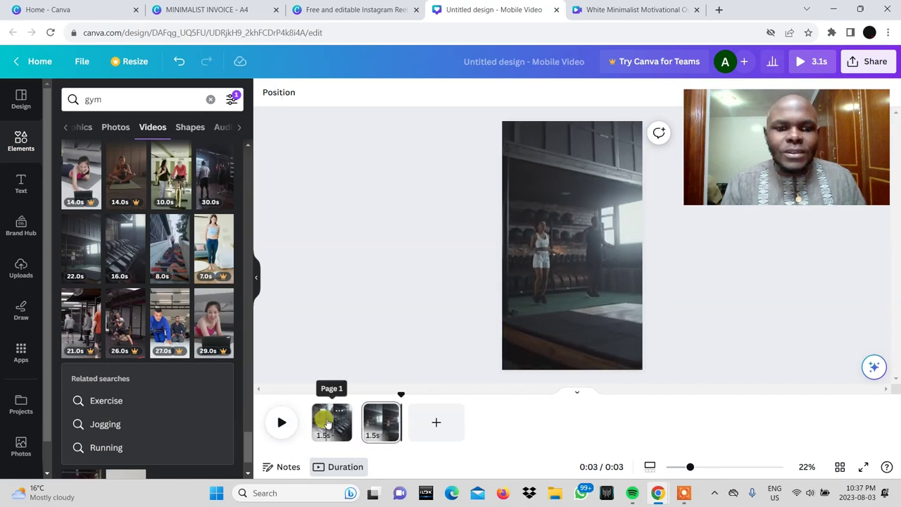
left_click(278, 424)
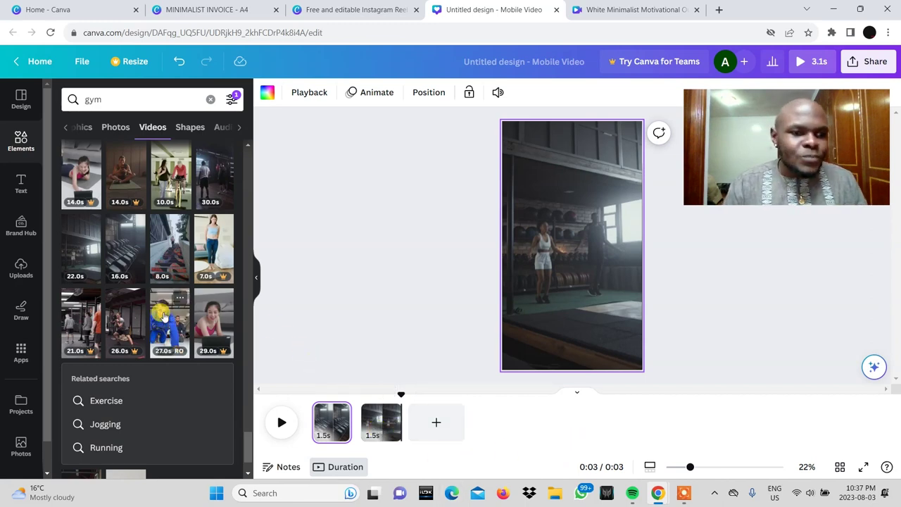
Look through more gym videos, search the stock videos for treadmill, and switch to the related Fitness results
scroll(161, 312, "down", 3)
scroll(163, 315, "down", 3)
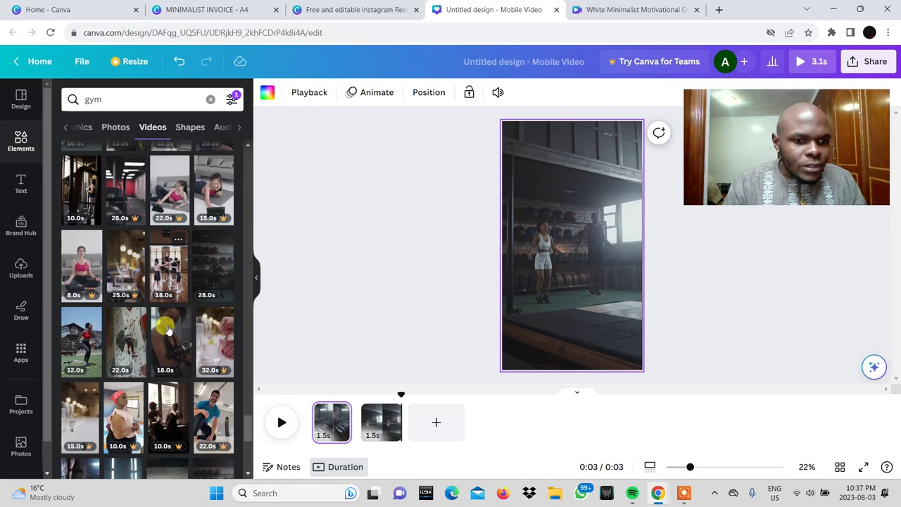
scroll(167, 331, "down", 2)
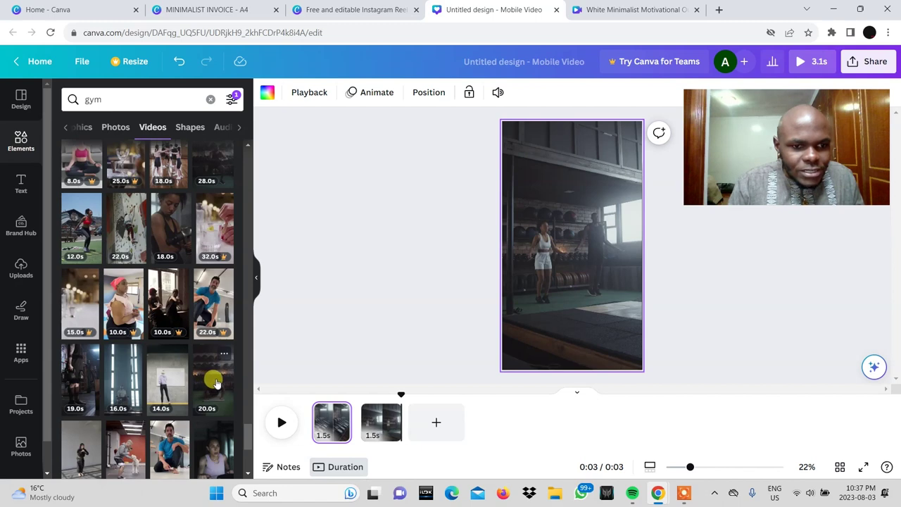
scroll(214, 380, "down", 3)
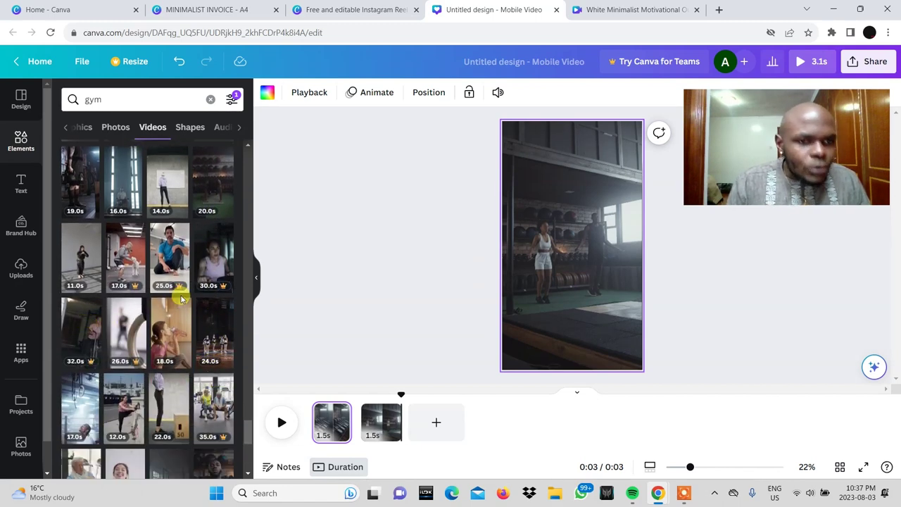
scroll(181, 300, "down", 1)
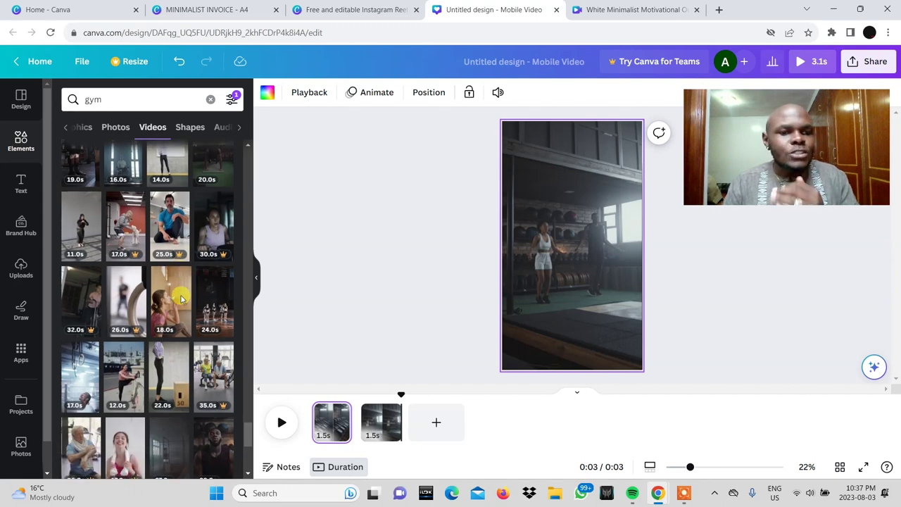
left_click(125, 100)
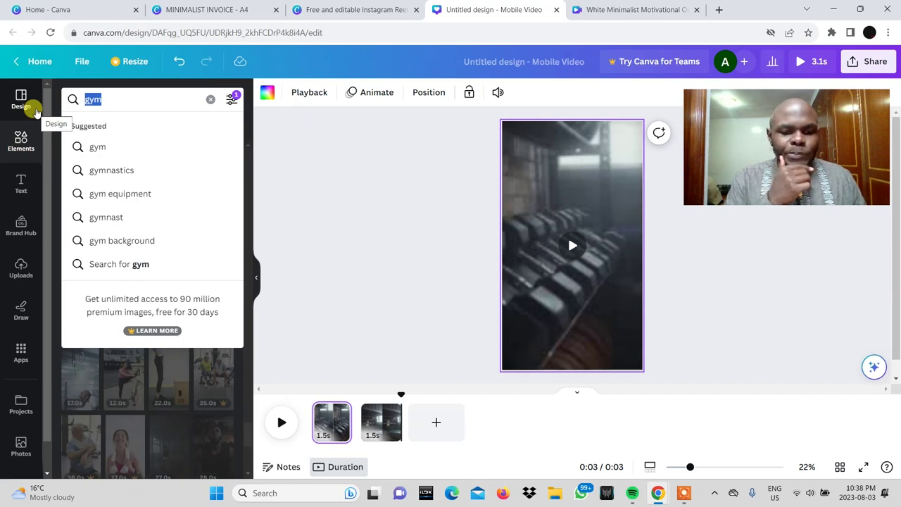
key("BackSpace")
type("ru")
key("BackSpace")
key("BackSpace")
type("treadmill")
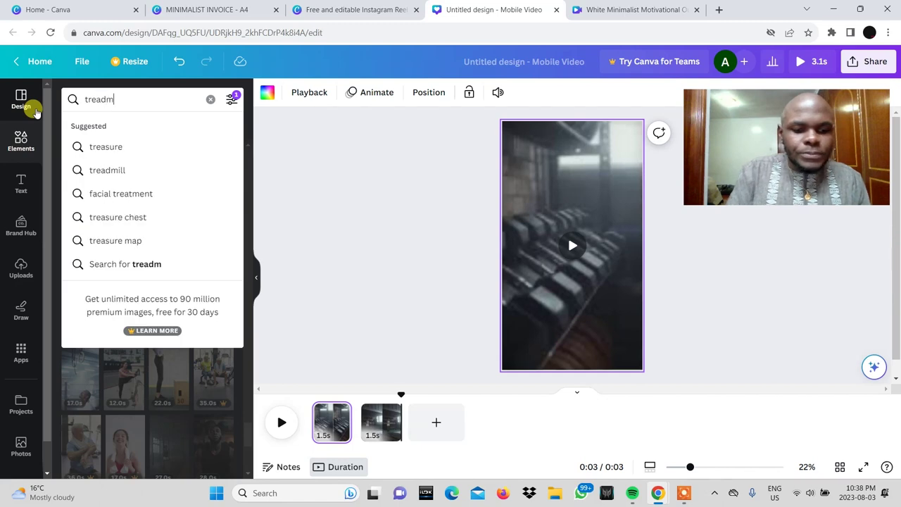
key("Return")
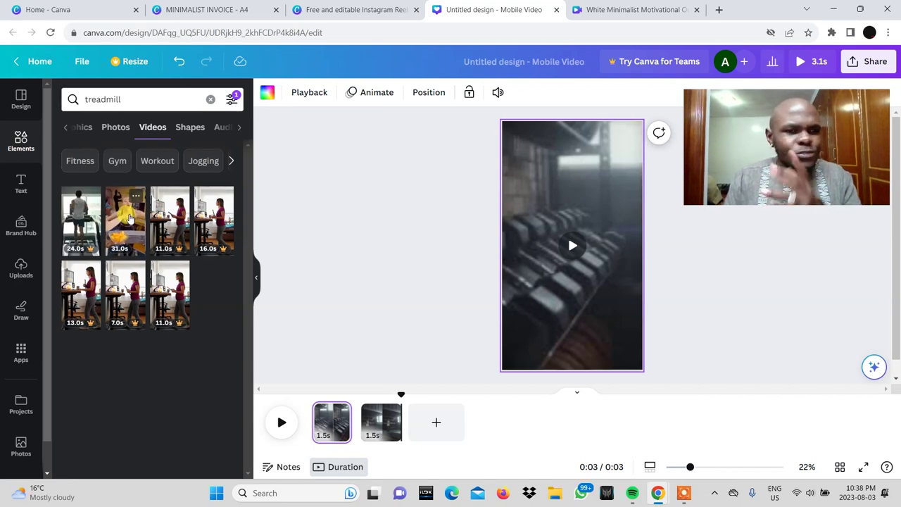
left_click(80, 161)
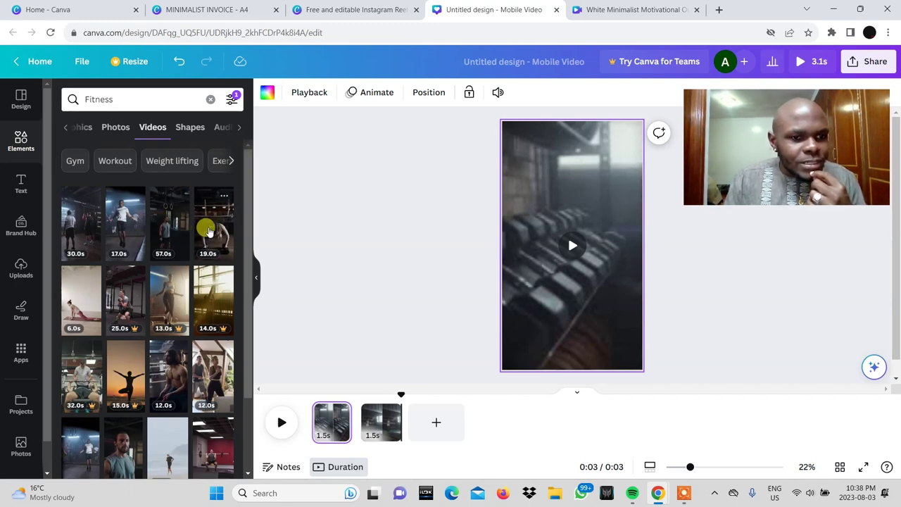
Add a third page with the 19-second clip of the woman exercising on dumbbells and trim it to 1.5 seconds
left_click_drag(208, 233, 527, 305)
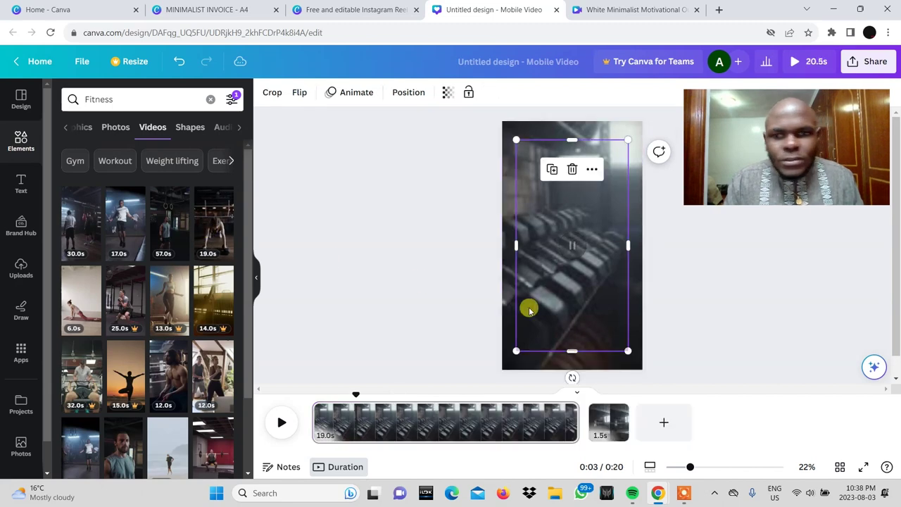
key("ctrl+z")
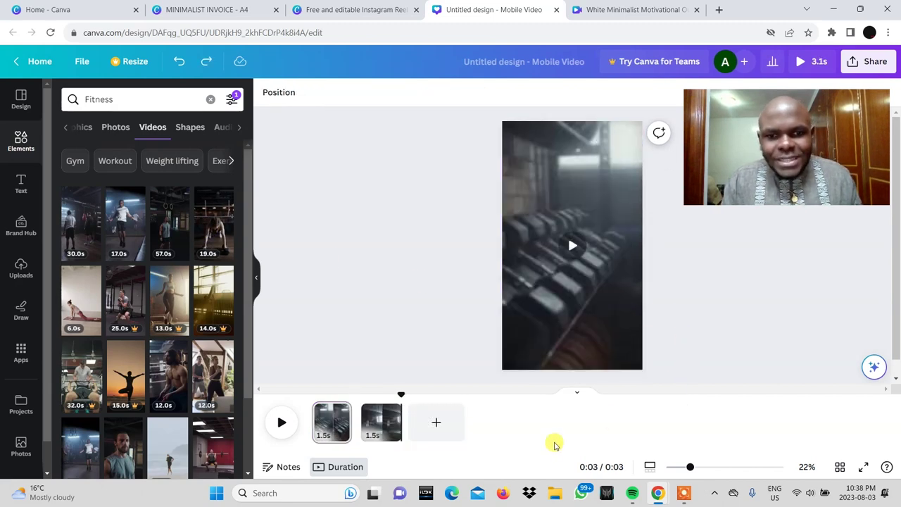
left_click(436, 424)
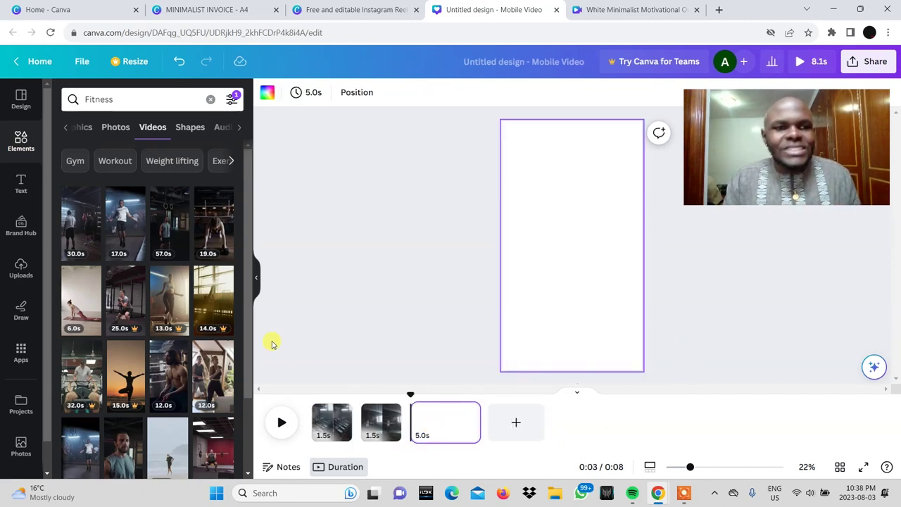
left_click(206, 229)
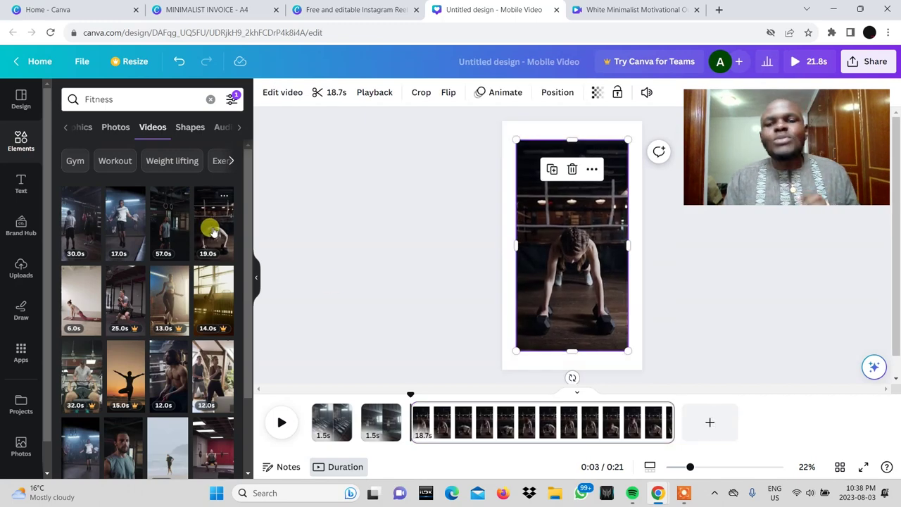
left_click_drag(677, 421, 436, 420)
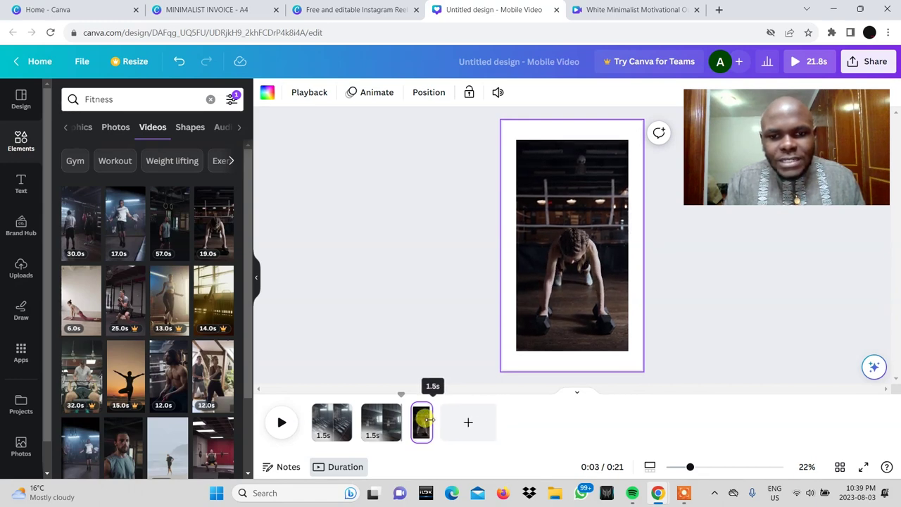
left_click_drag(427, 420, 429, 420)
Enlarge the dumbbell push-up clip to cover all of page 3, and play the video from page 1
left_click(282, 421)
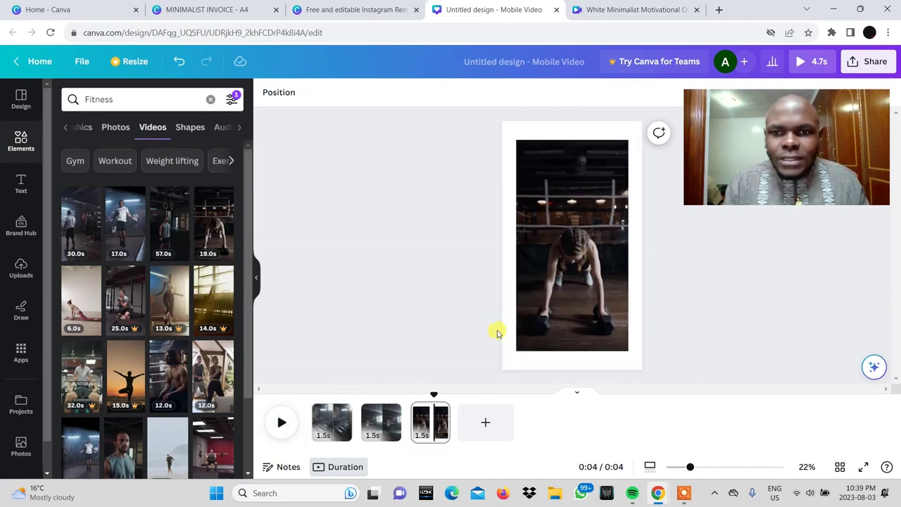
left_click(604, 253)
left_click_drag(515, 139, 502, 113)
left_click_drag(626, 352, 642, 376)
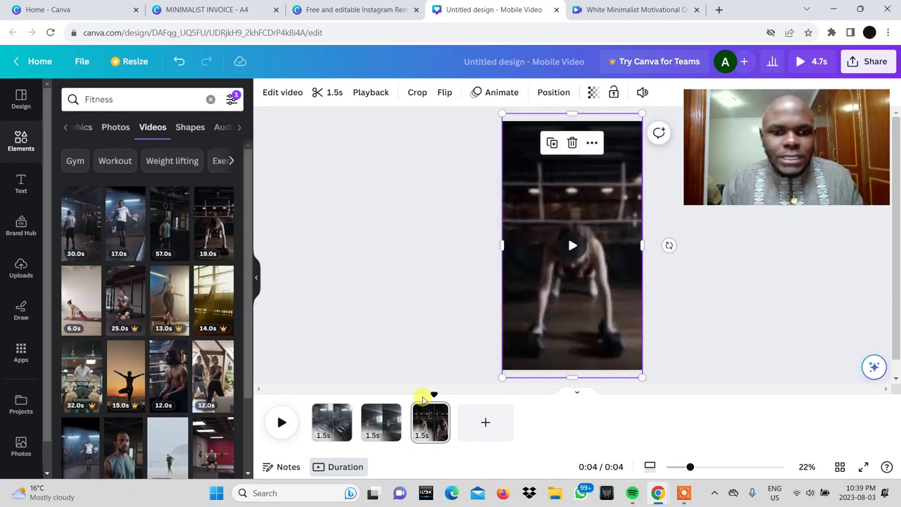
left_click(318, 419)
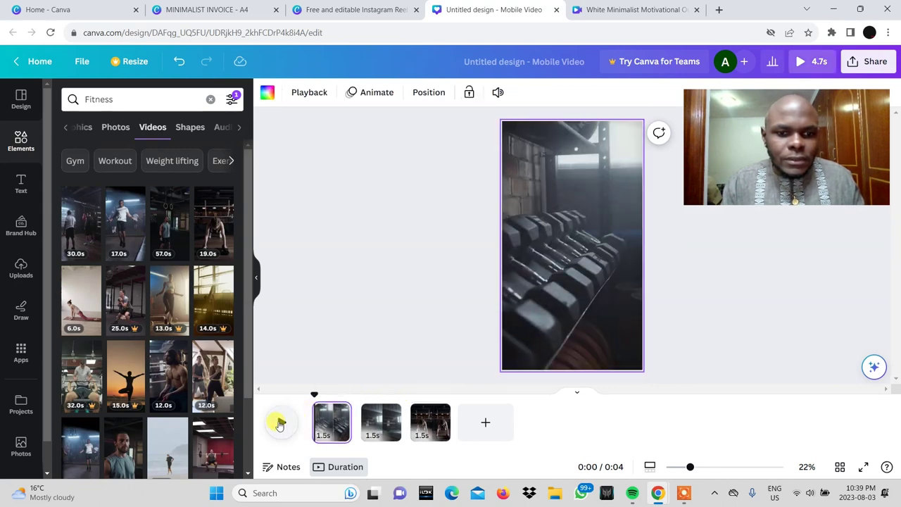
left_click(280, 422)
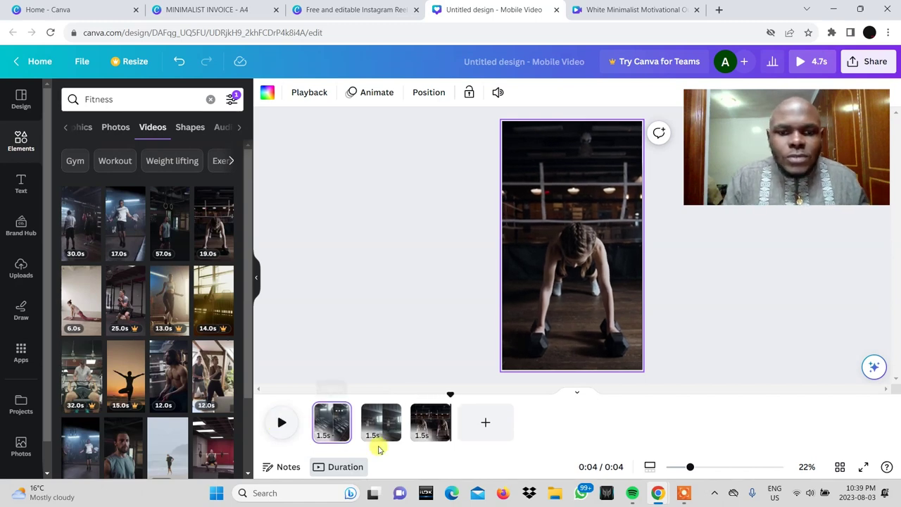
Extend the push-up clip on page 3 and re-trim its start and end to a different 1.5-second section
left_click(425, 422)
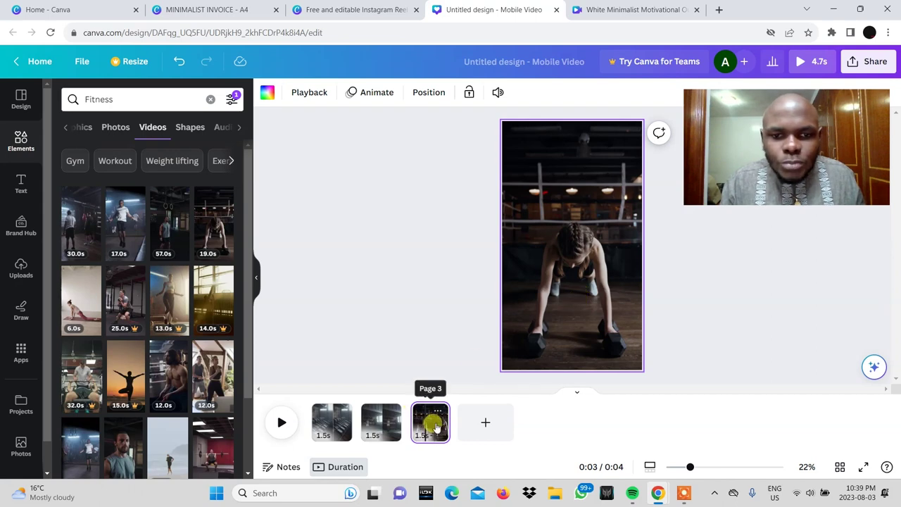
left_click_drag(443, 421, 563, 423)
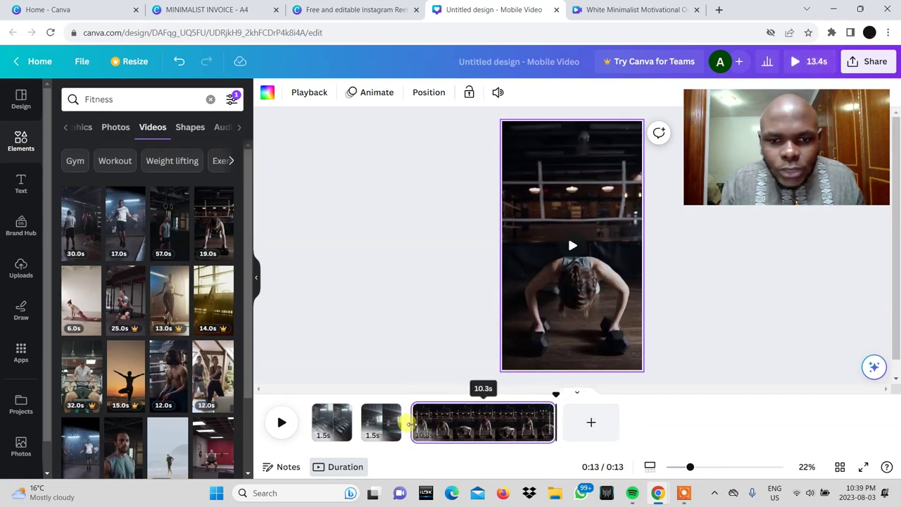
left_click_drag(410, 422, 434, 424)
left_click_drag(525, 423, 442, 424)
left_click_drag(435, 424, 427, 424)
Play all three pages from the beginning to check the re-trimmed push-up clip
left_click(328, 422)
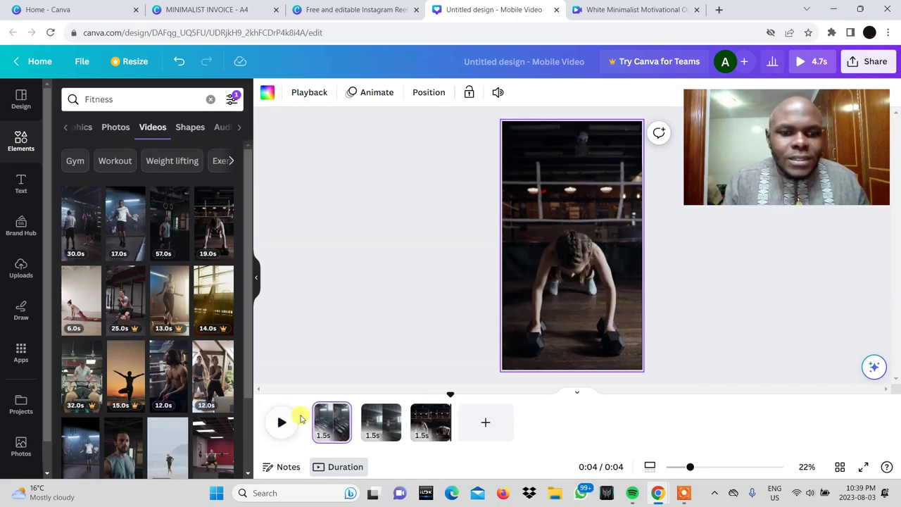
left_click(281, 421)
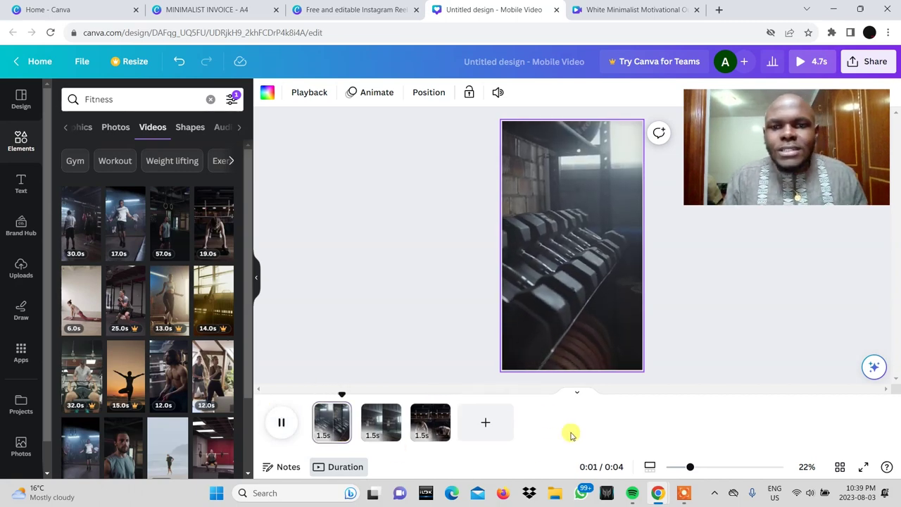
left_click(403, 340)
left_click(281, 421)
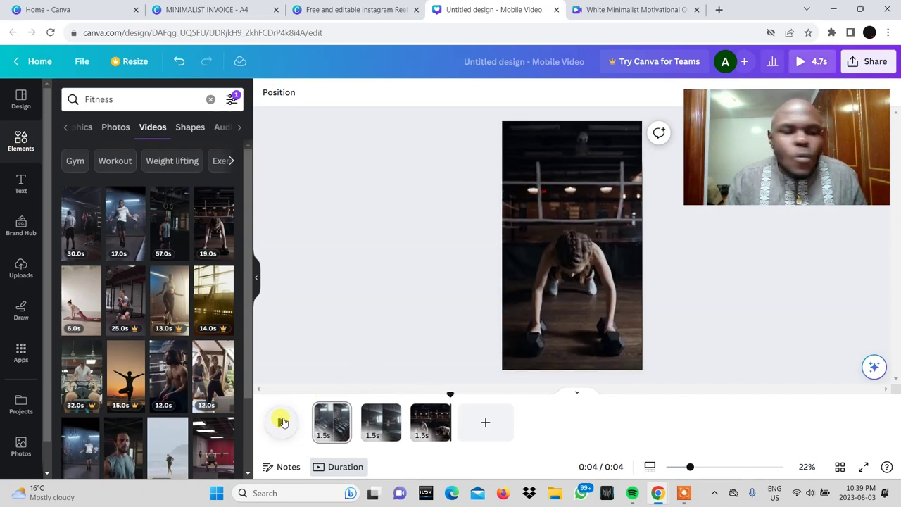
Find the 10-second clip of the crouching shirtless man among the Fitness videos and add it to a new fourth page
scroll(137, 356, "down", 3)
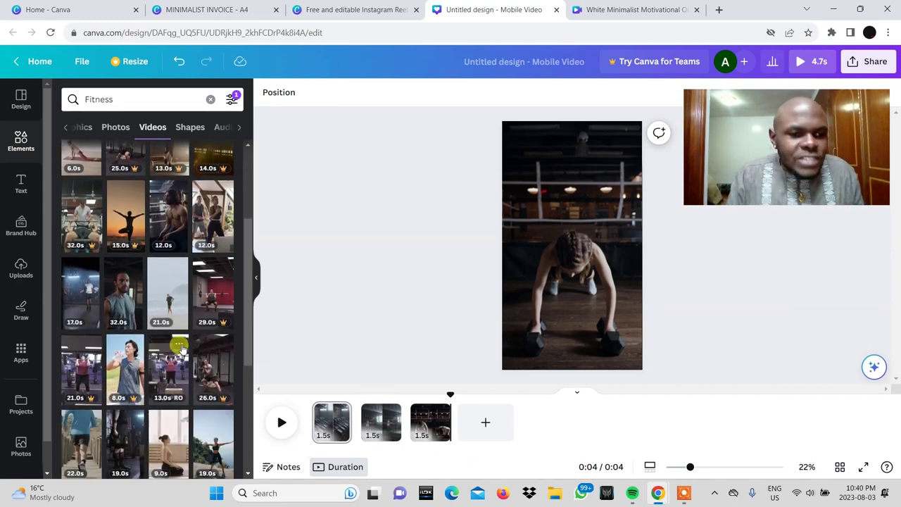
scroll(182, 349, "down", 3)
scroll(181, 349, "down", 3)
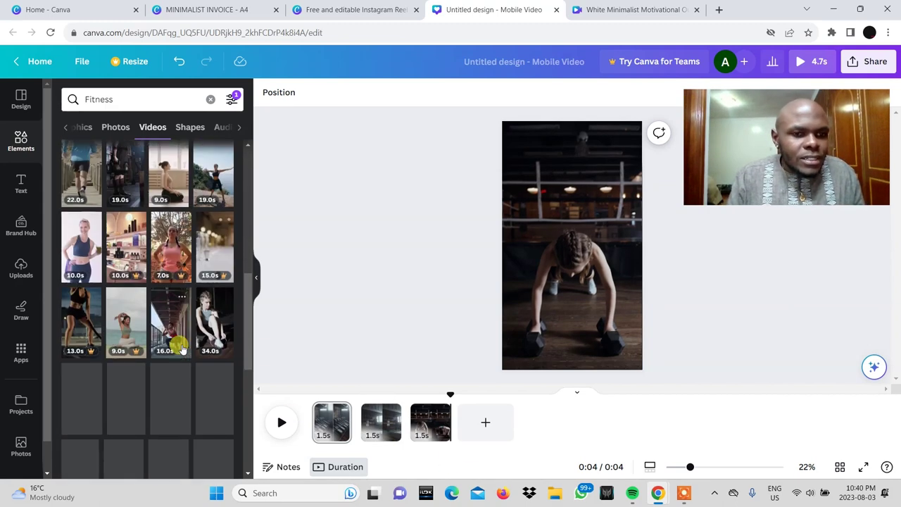
scroll(181, 349, "down", 2)
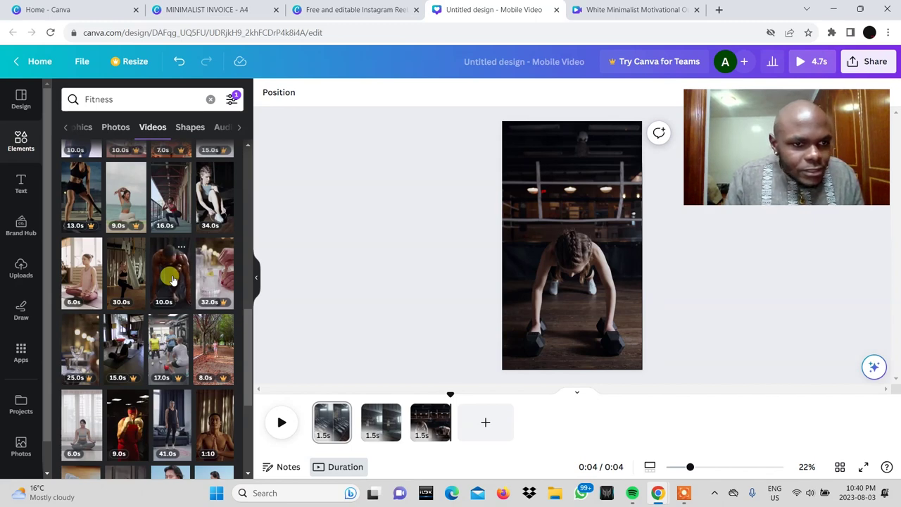
left_click(173, 280)
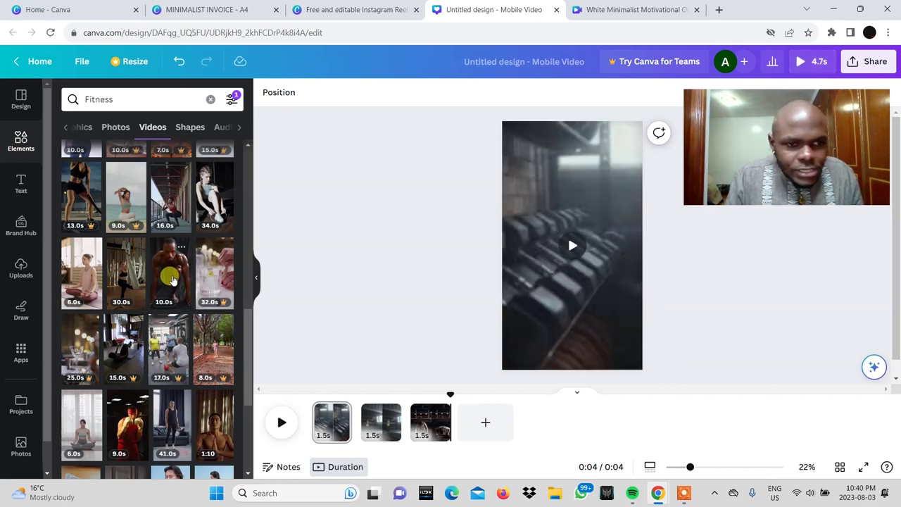
key("ctrl+z")
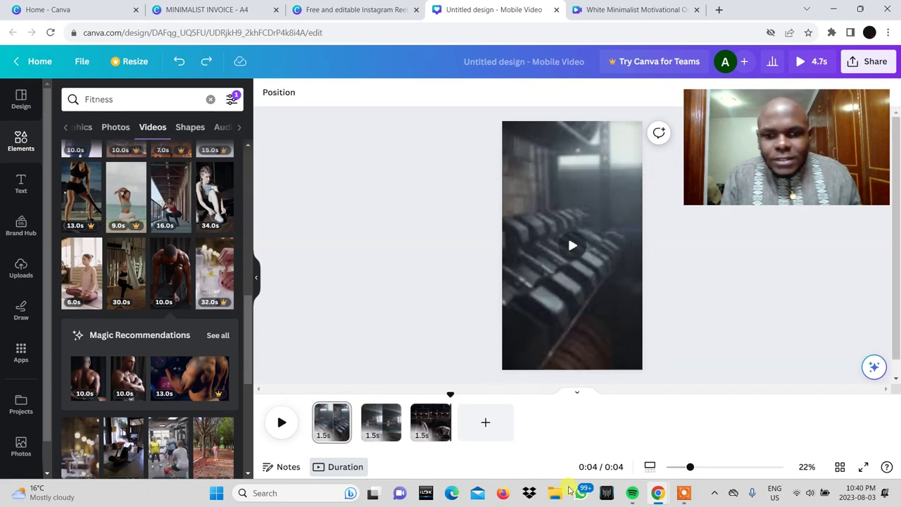
left_click(483, 422)
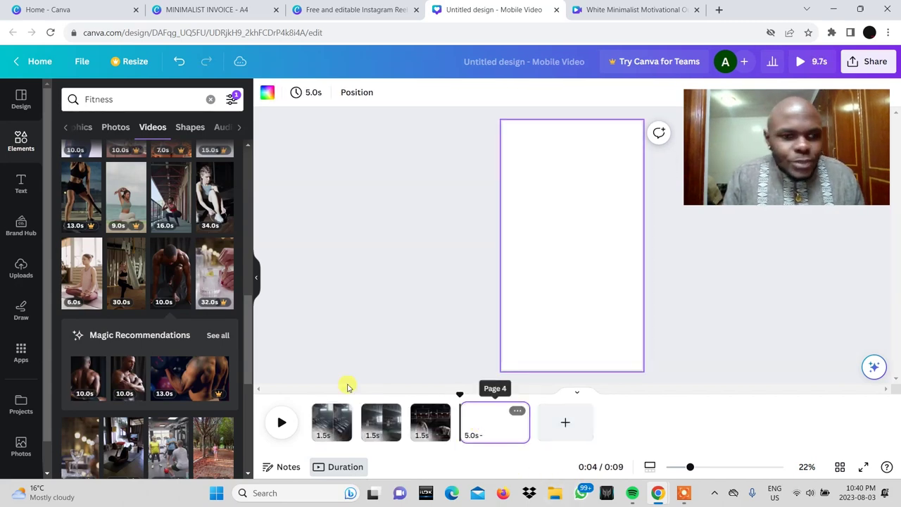
left_click(168, 281)
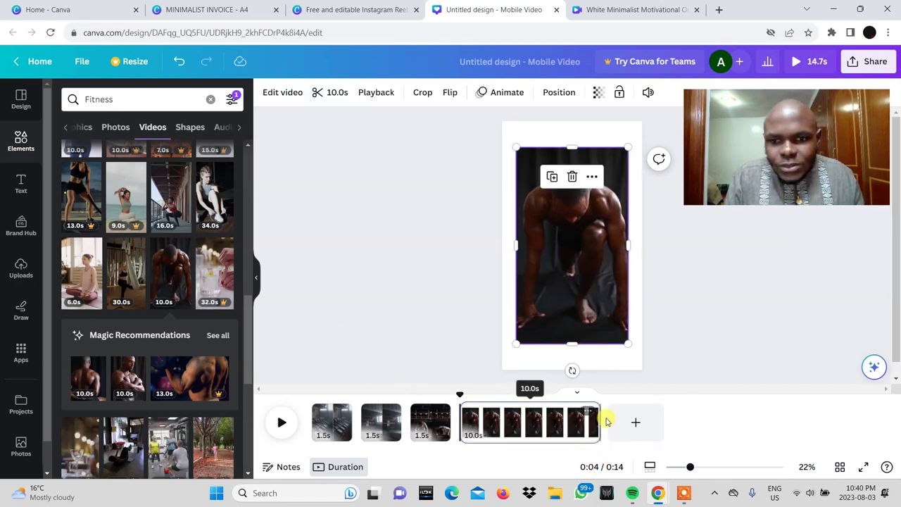
Trim the crouching-man clip on page 4 to 1.5 seconds and play the video to preview it
left_click_drag(595, 421, 485, 420)
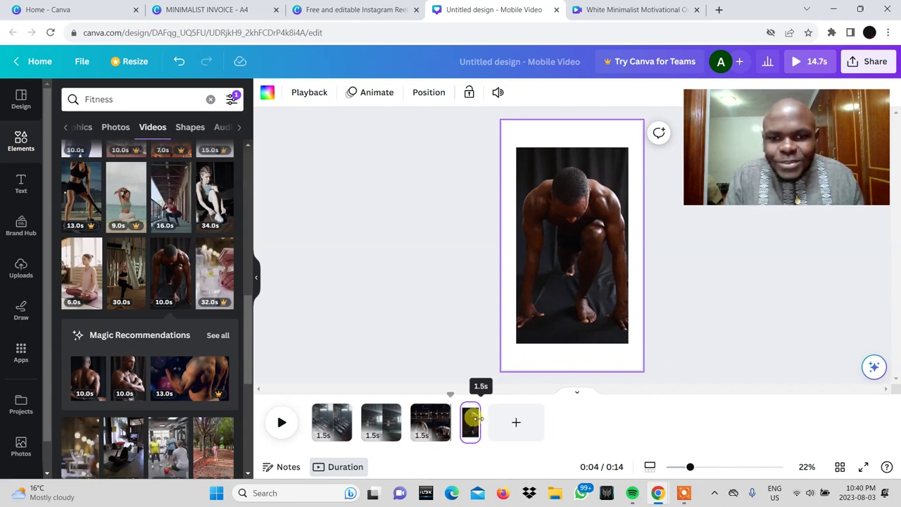
left_click_drag(479, 421, 479, 421)
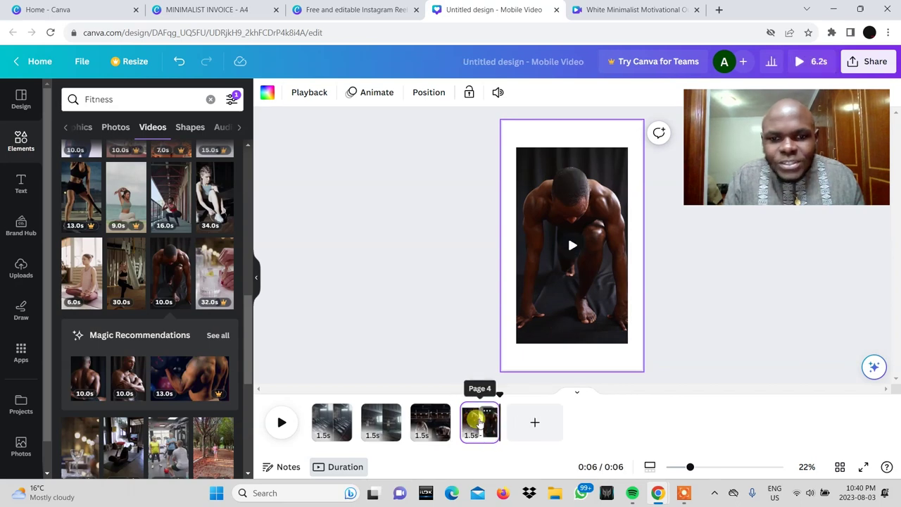
left_click(282, 423)
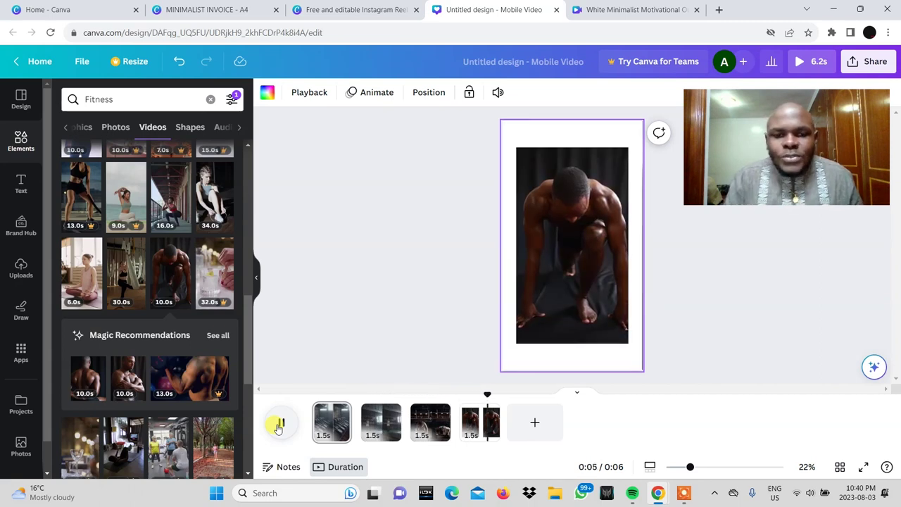
left_click(279, 425)
Enlarge the crouching-man clip to cover all of page 4, and play the video from page 1
left_click(594, 216)
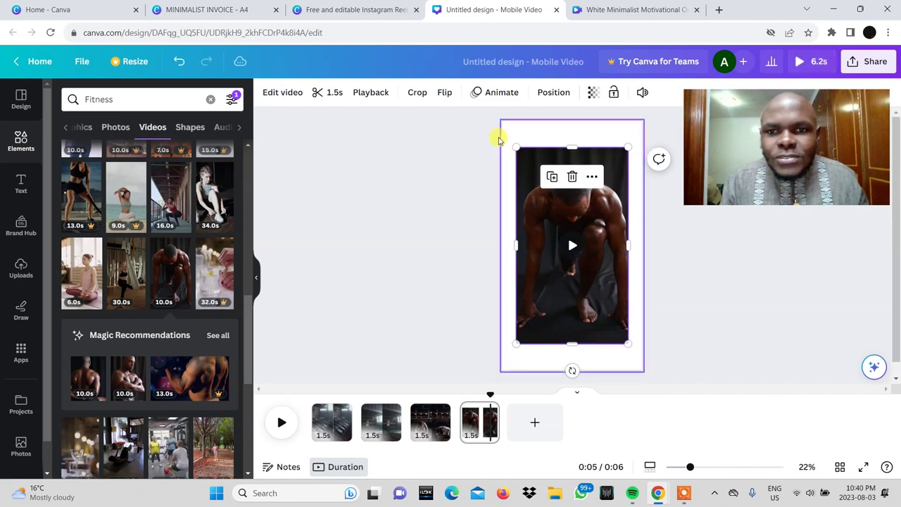
left_click_drag(514, 145, 498, 116)
left_click_drag(627, 342, 642, 371)
left_click(406, 291)
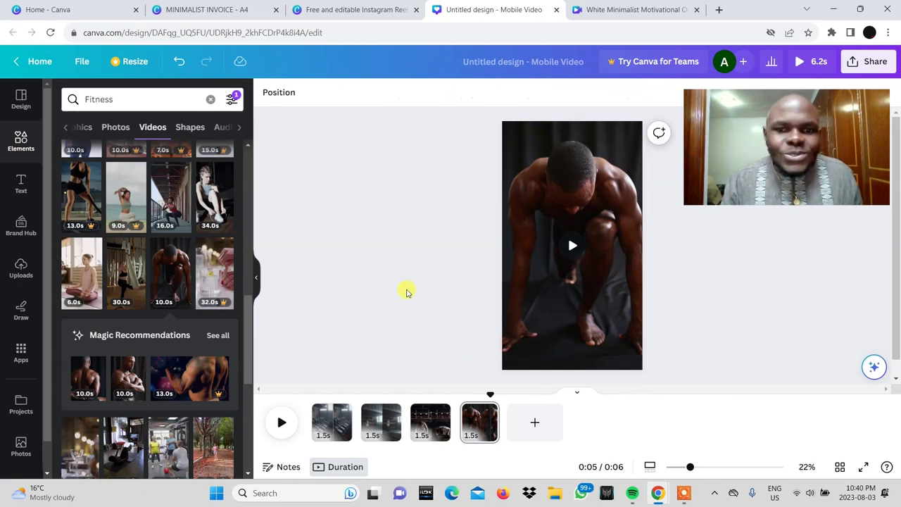
left_click(325, 422)
left_click(282, 422)
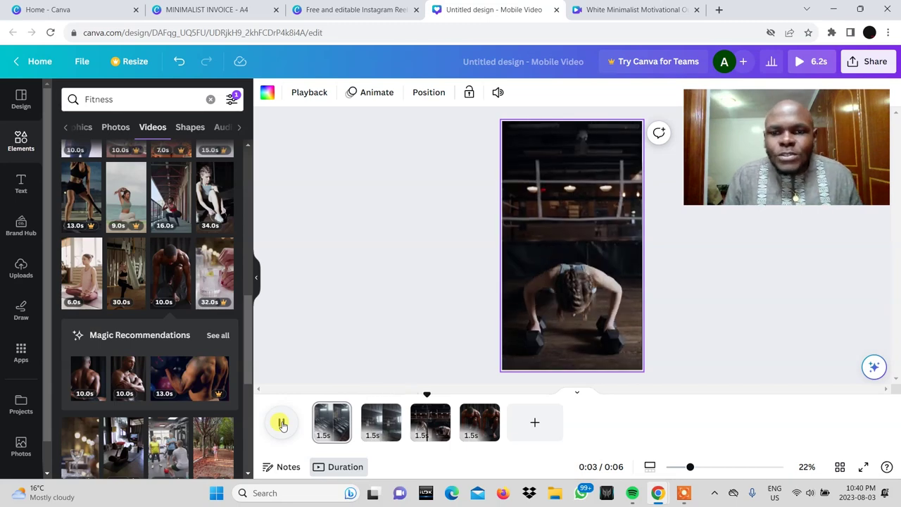
Extend the crouching-man clip on page 4 and re-trim its start and end to a different 1.5-second section
left_click(480, 428)
left_click_drag(497, 420, 649, 411)
mouse_move(462, 420)
left_mouse_down()
mouse_move(542, 423)
mouse_move(471, 423)
left_mouse_up()
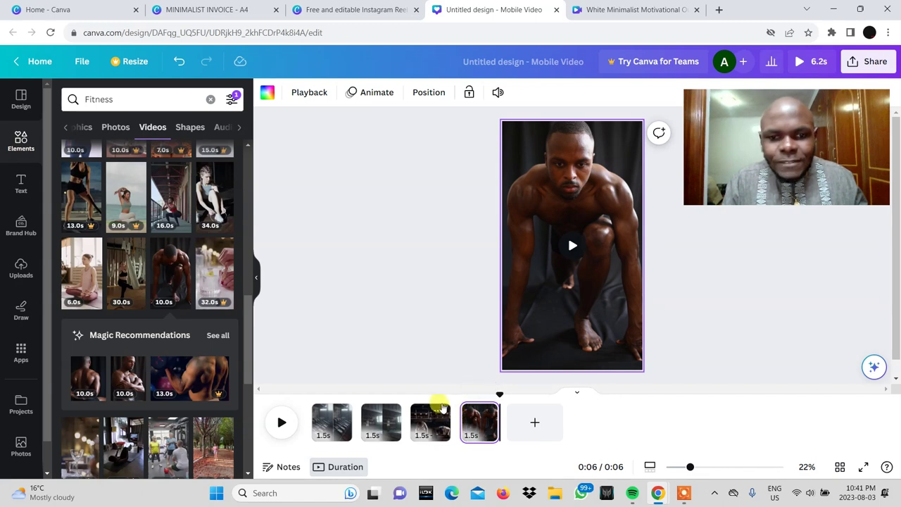
Play all four pages to check the re-trimmed crouching-man clip and its transition from page 3
left_click(282, 422)
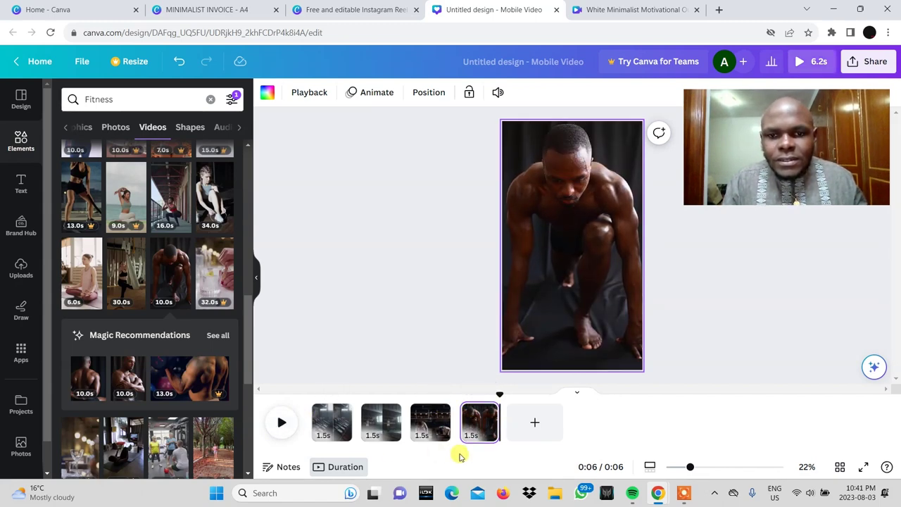
left_click(440, 430)
left_click(282, 420)
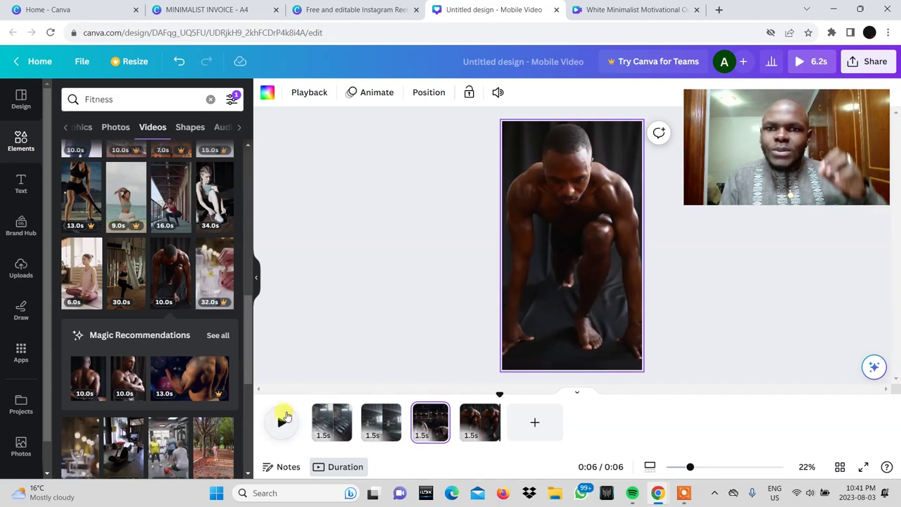
left_click(283, 420)
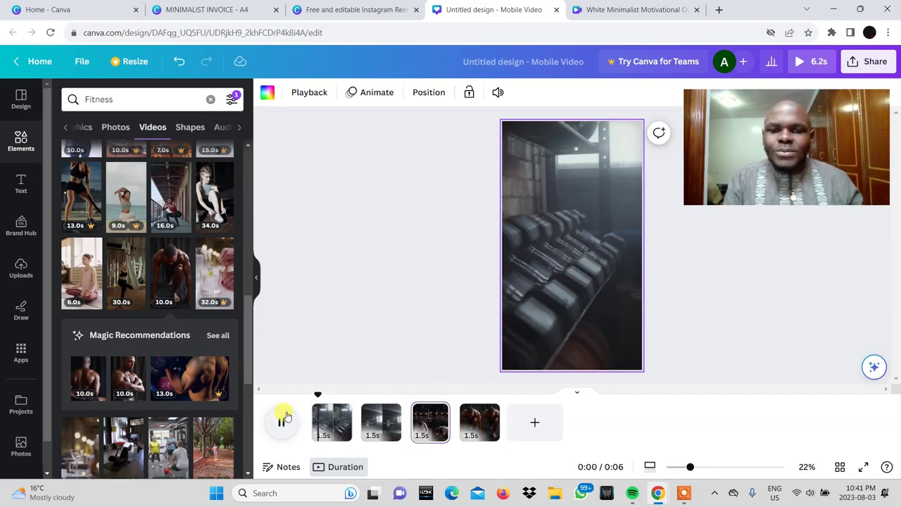
Shrink the oversized crouching-man clip on page 4 to align with the page's side edges, and replay the video
left_click(474, 427)
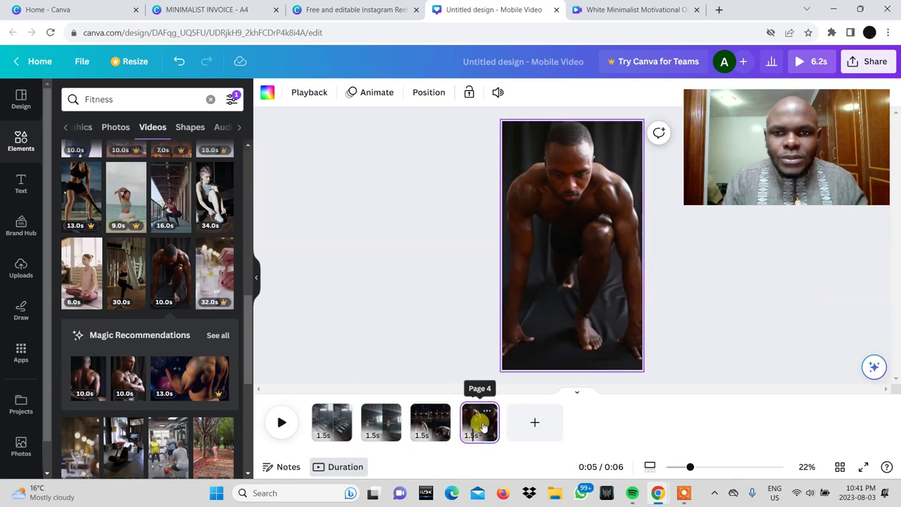
left_click(584, 226)
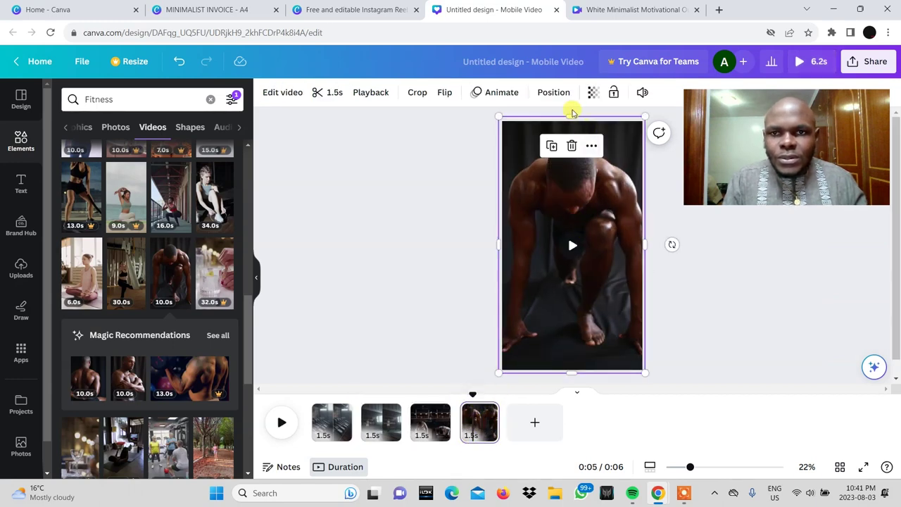
left_click_drag(572, 115, 571, 120)
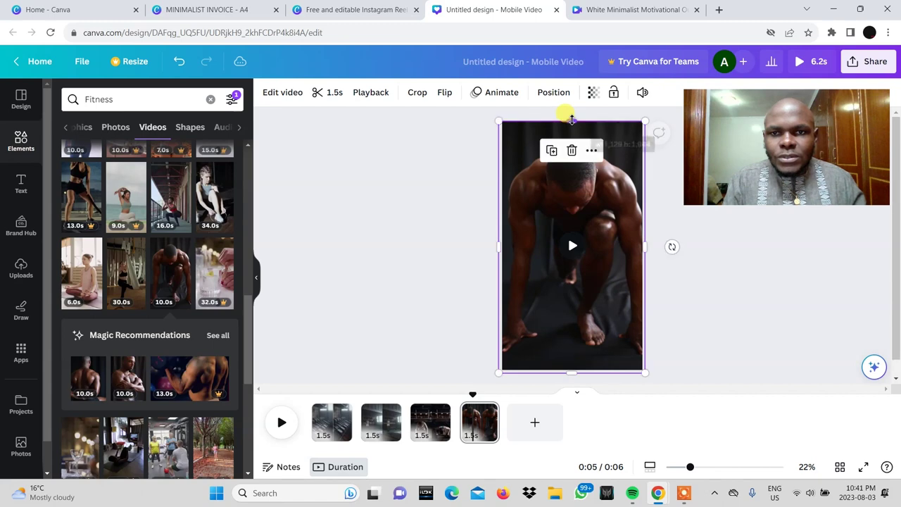
key("ctrl+z")
left_click_drag(644, 115, 641, 120)
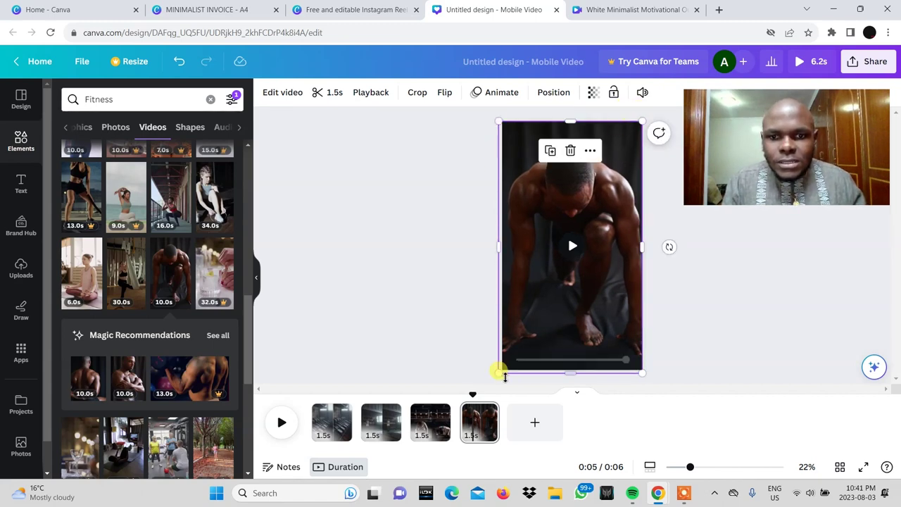
left_click_drag(493, 364, 502, 366)
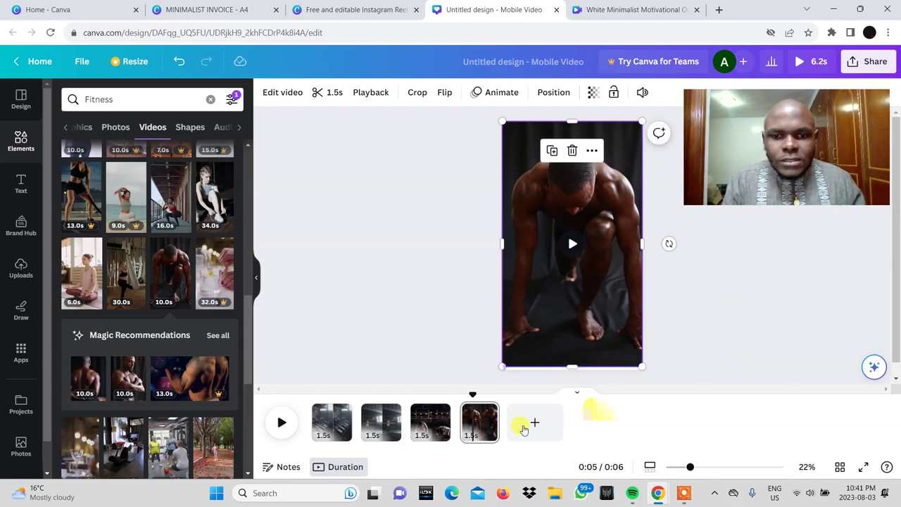
left_click(429, 420)
left_click(284, 420)
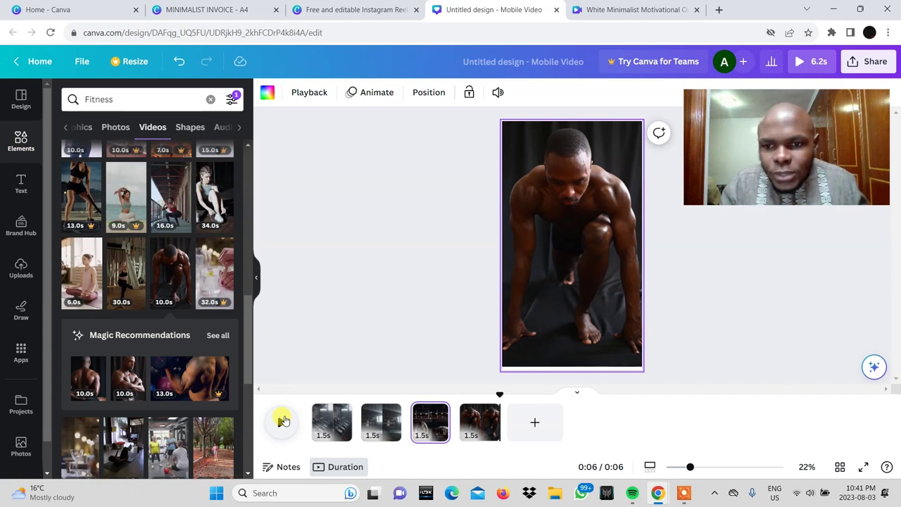
Extend the crouching-man clip's lower edge to the bottom of page 4, and play the video again
left_click(577, 337)
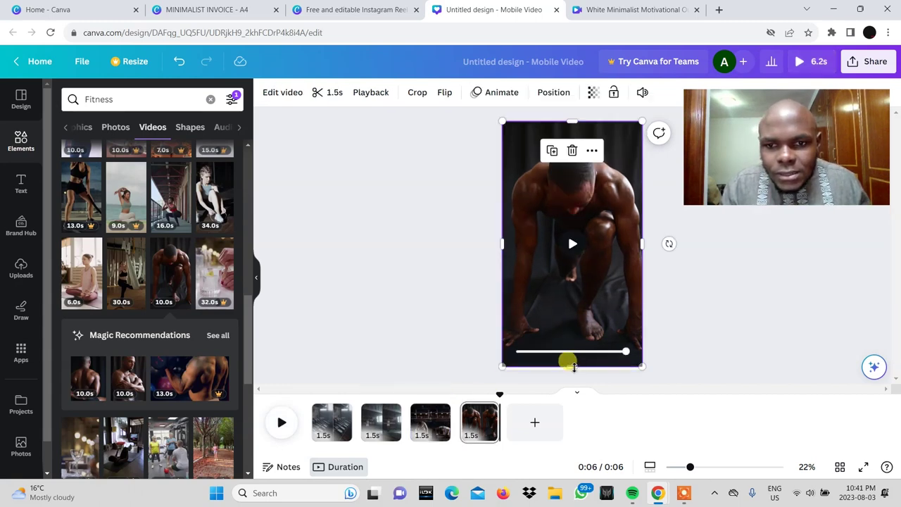
left_click_drag(575, 367, 574, 370)
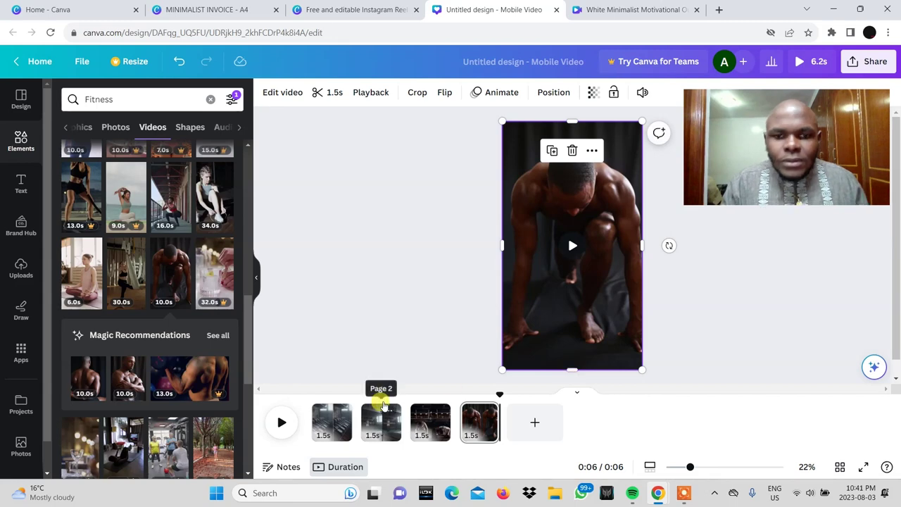
left_click(431, 422)
left_click(278, 420)
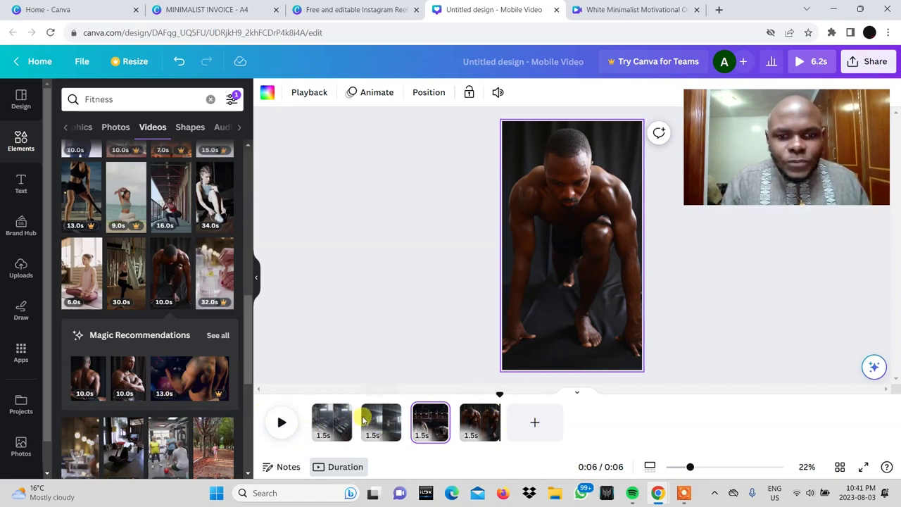
Add a blank fifth page and look through the Fitness and Weight lifting videos for another clip
left_click(535, 425)
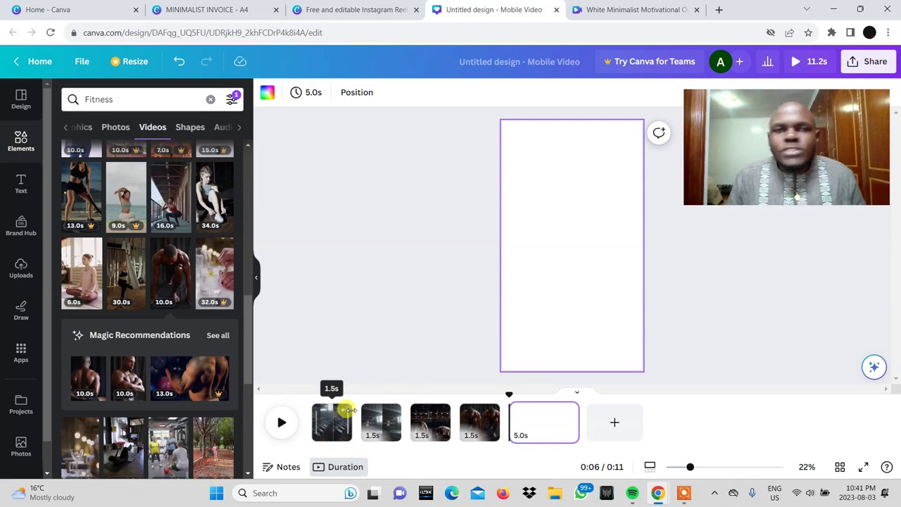
scroll(159, 373, "down", 3)
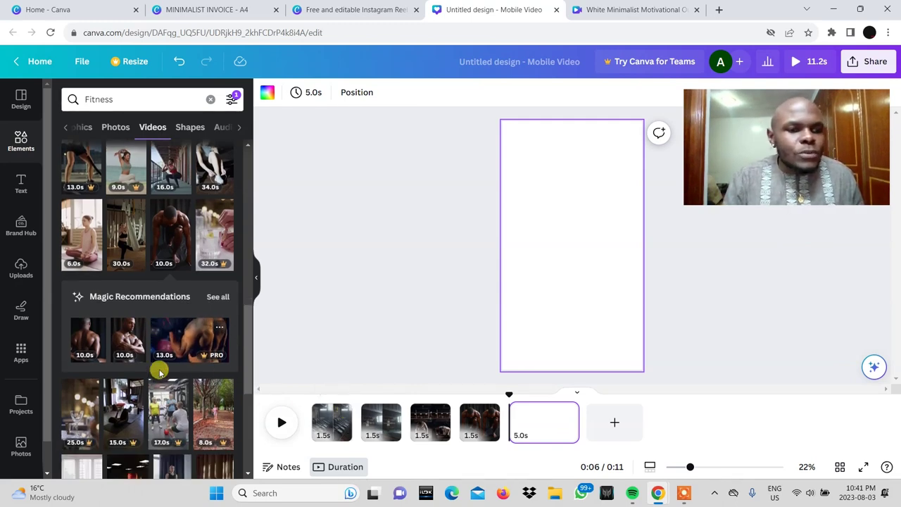
scroll(159, 373, "down", 10)
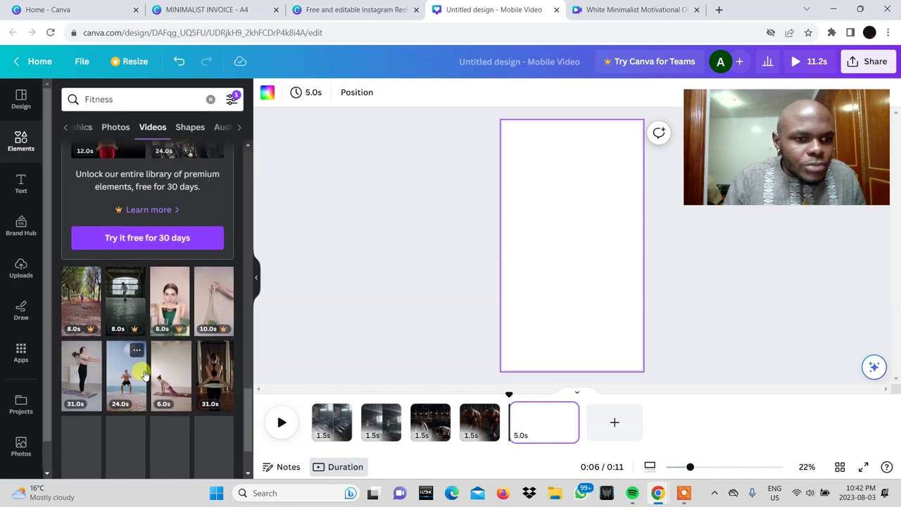
scroll(144, 373, "down", 6)
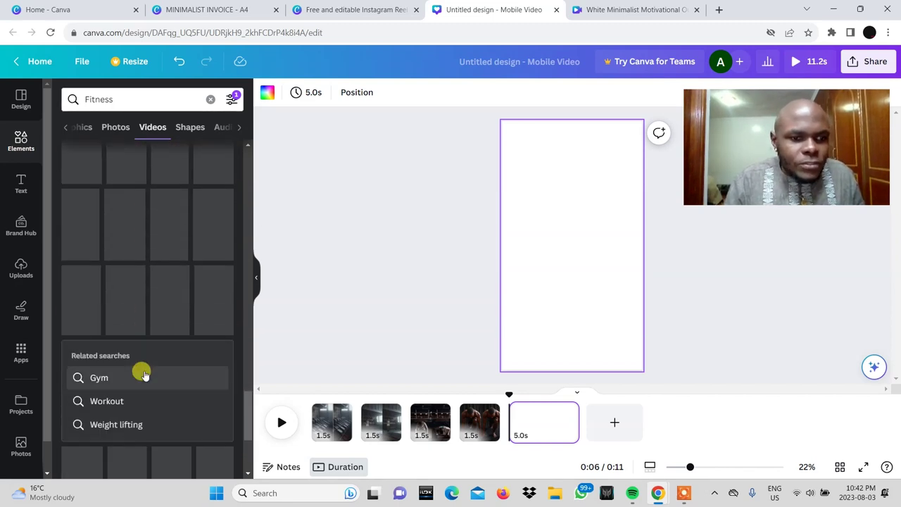
scroll(145, 371, "up", 20)
left_click(163, 161)
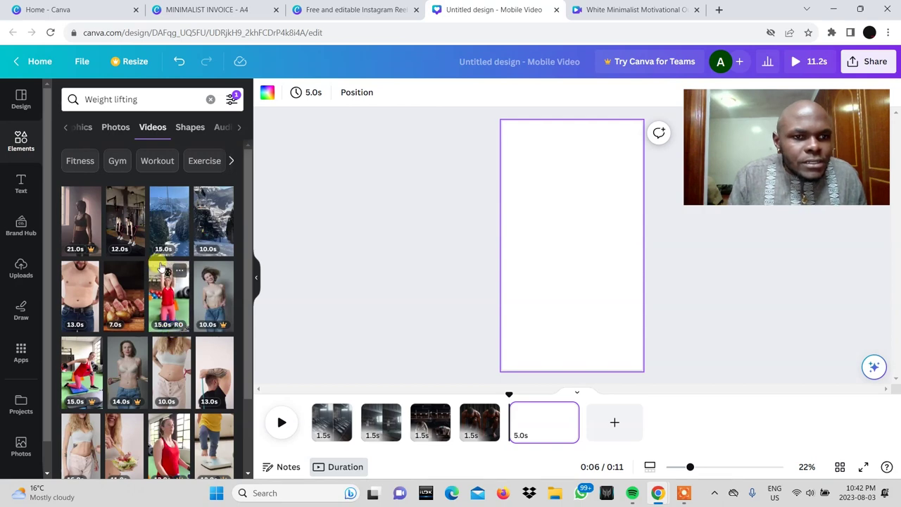
scroll(160, 268, "down", 10)
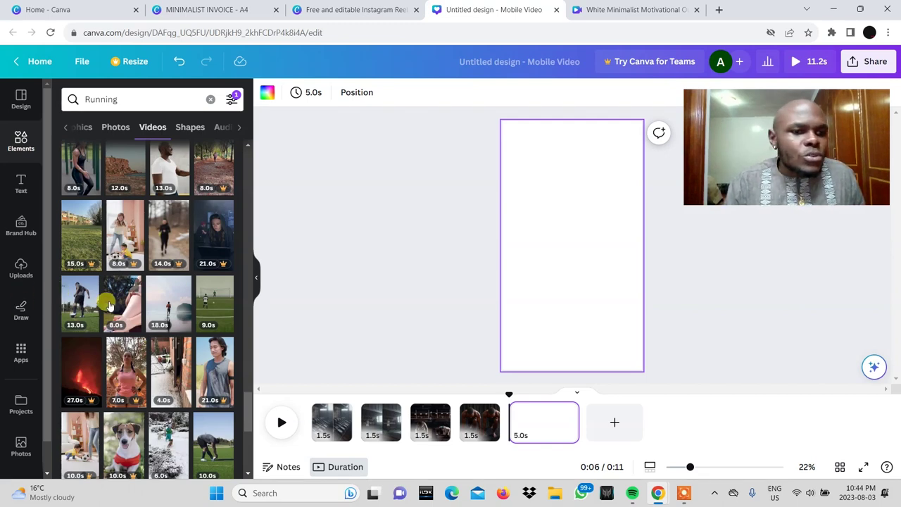
Add the 15-second clip of two women running up stairs from the Running videos to page 5
scroll(148, 304, "down", 5)
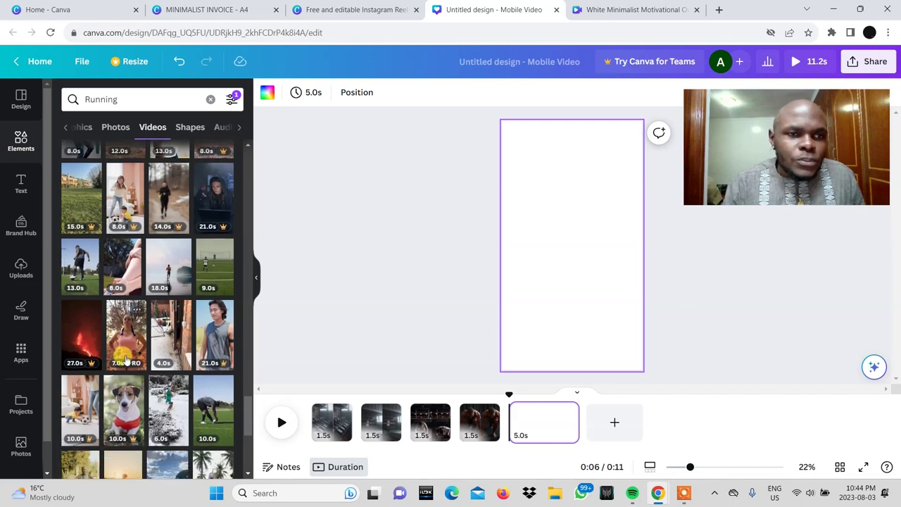
scroll(125, 361, "down", 3)
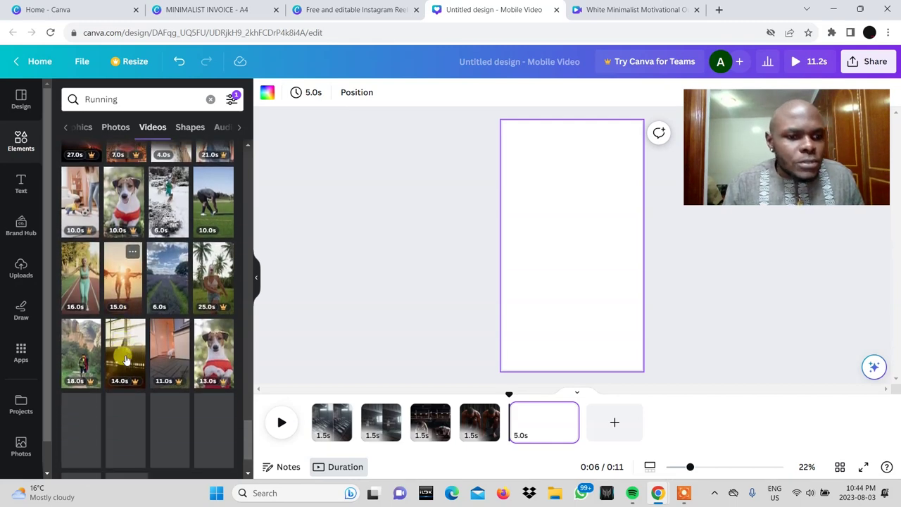
left_click(81, 266)
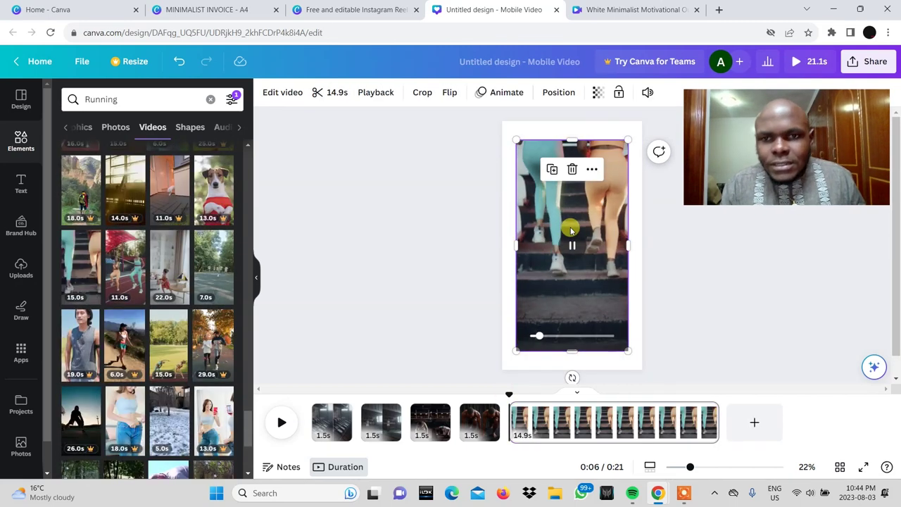
Enlarge the clip of two women running up stairs to fill all of page 5
left_click_drag(516, 140, 501, 121)
left_click(519, 131)
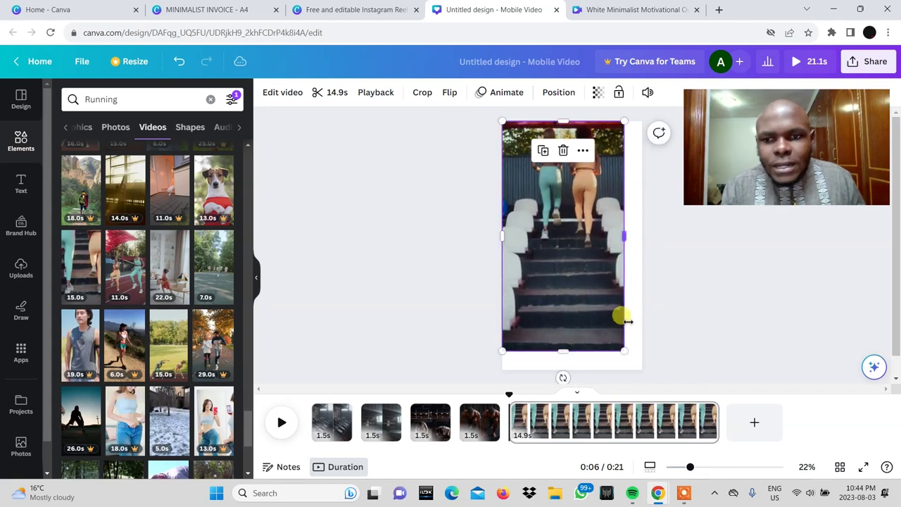
left_click_drag(640, 361, 643, 374)
left_click_drag(634, 245, 643, 246)
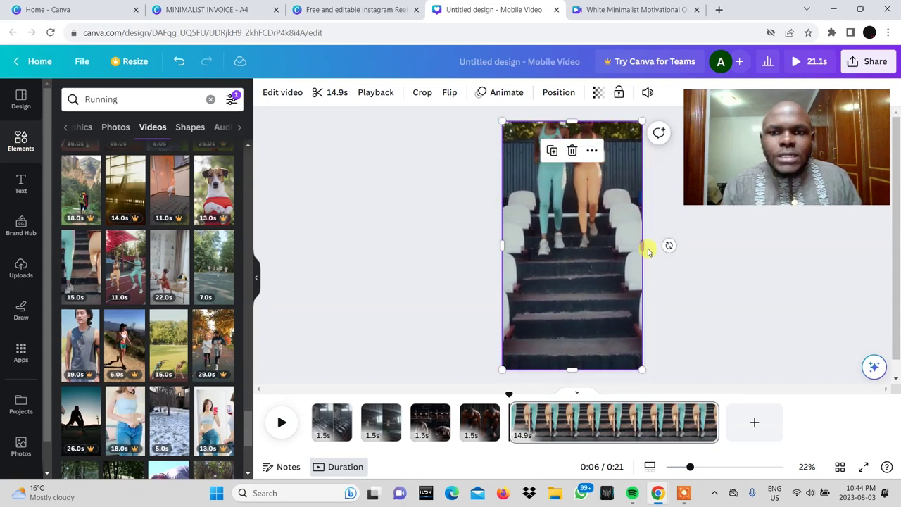
Trim page 5 to 2.0 seconds and play the whole video from page 1
left_click_drag(715, 420, 536, 425)
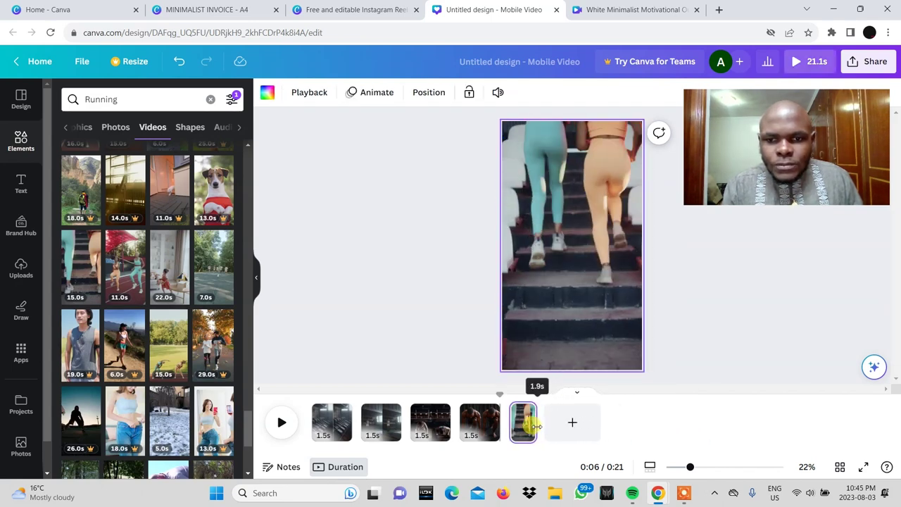
left_click_drag(536, 425, 536, 425)
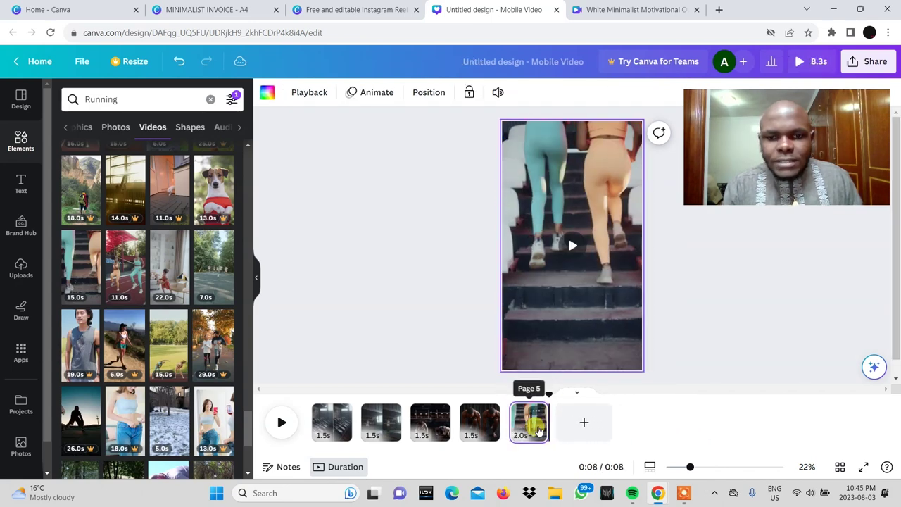
left_click(313, 415)
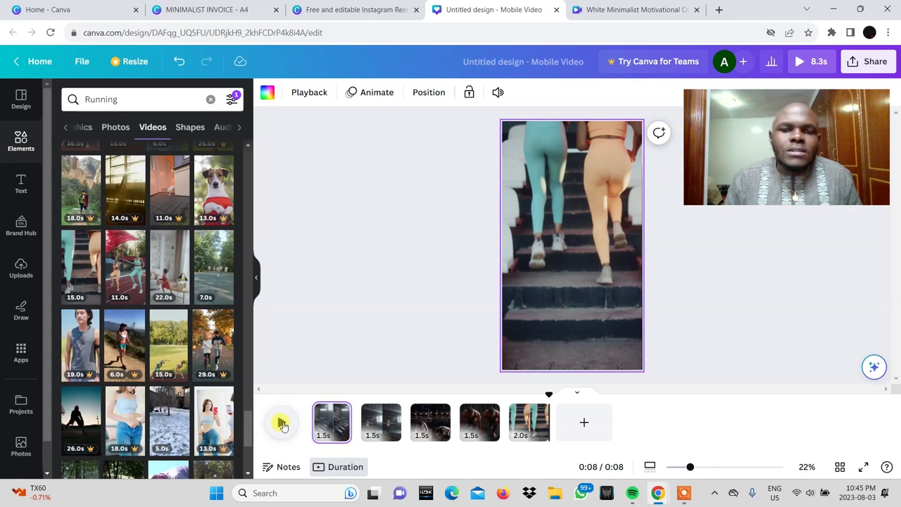
Add the neon GLOW text style to page 1 and change its wording to NBO
left_click(332, 427)
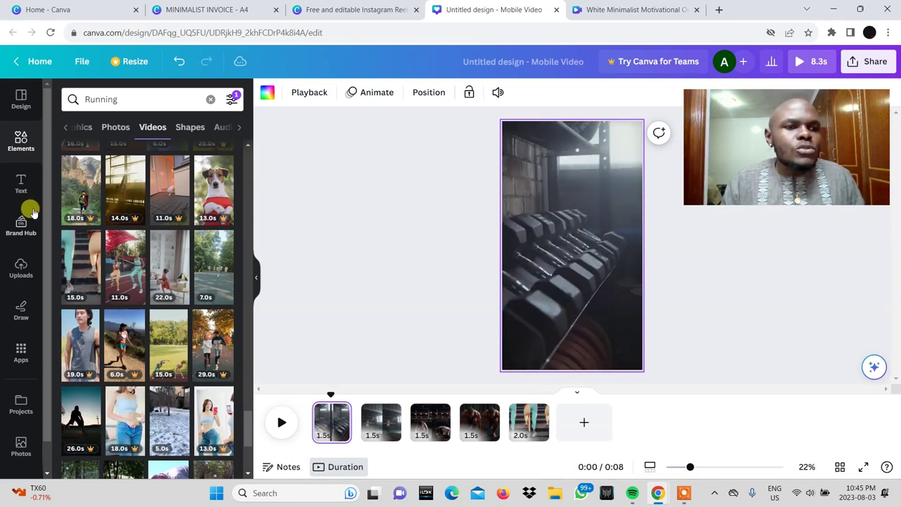
left_click(21, 184)
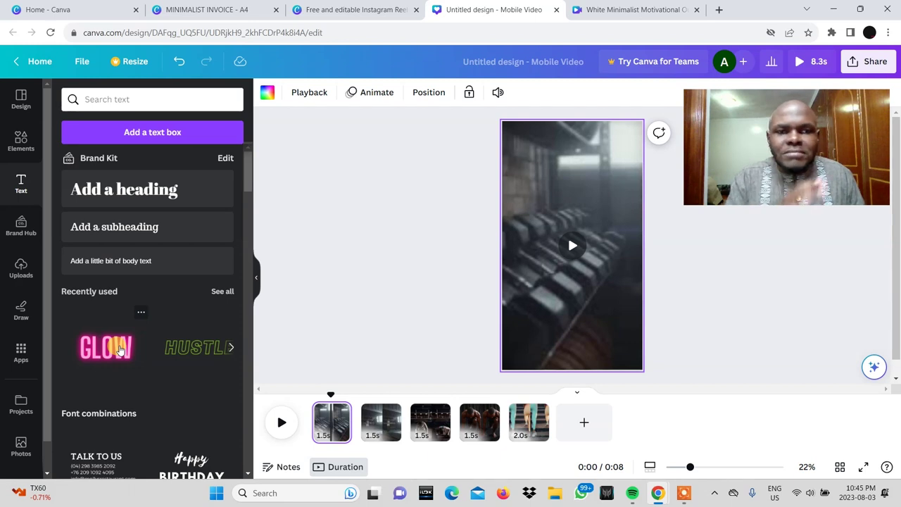
left_click(128, 354)
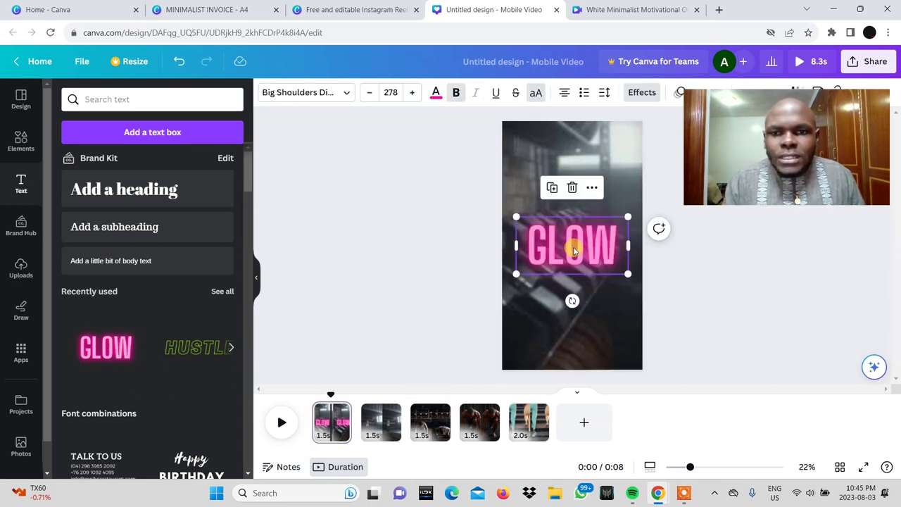
double_click(571, 245)
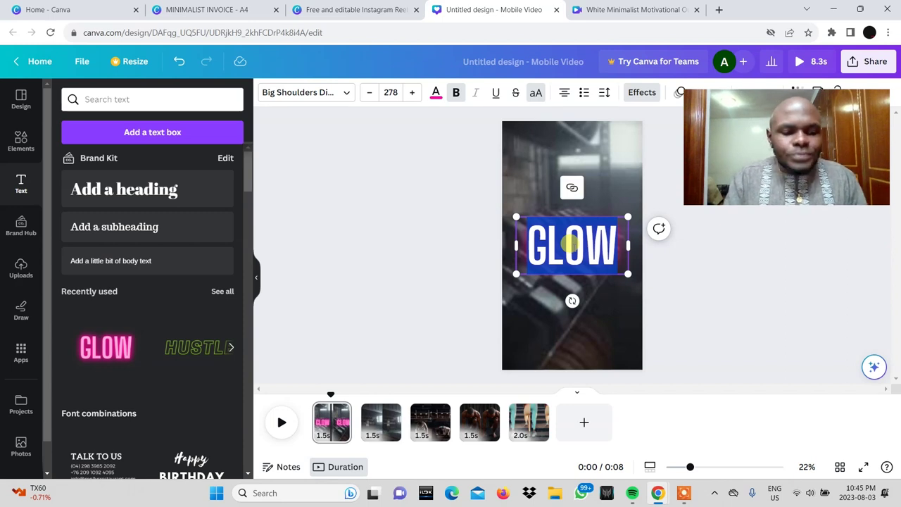
key("Caps_Lock")
type("NBO")
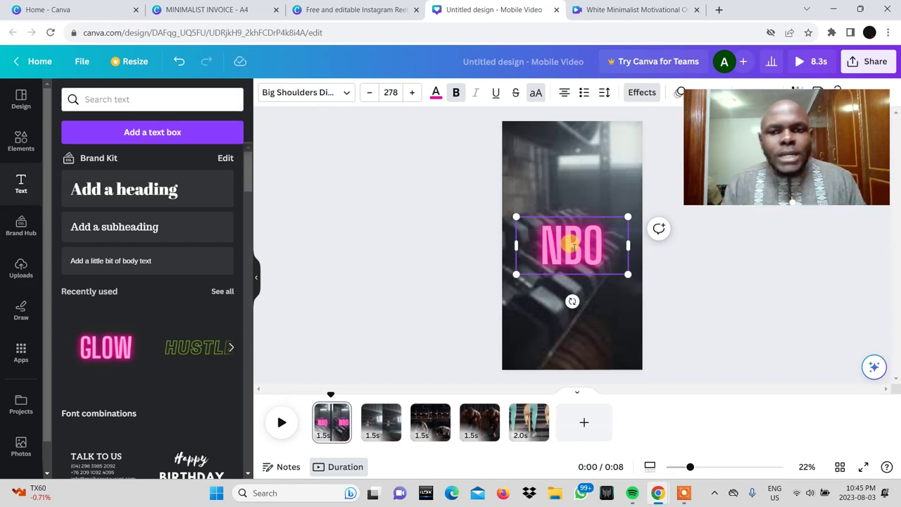
Recolor the NBO neon text on page 1 to the default light green
double_click(593, 257)
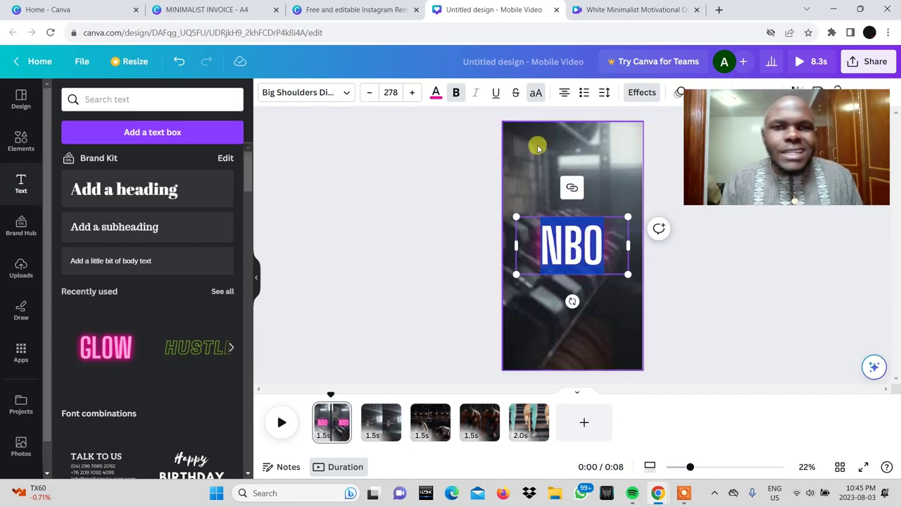
left_click(436, 92)
left_click(99, 422)
key("Escape")
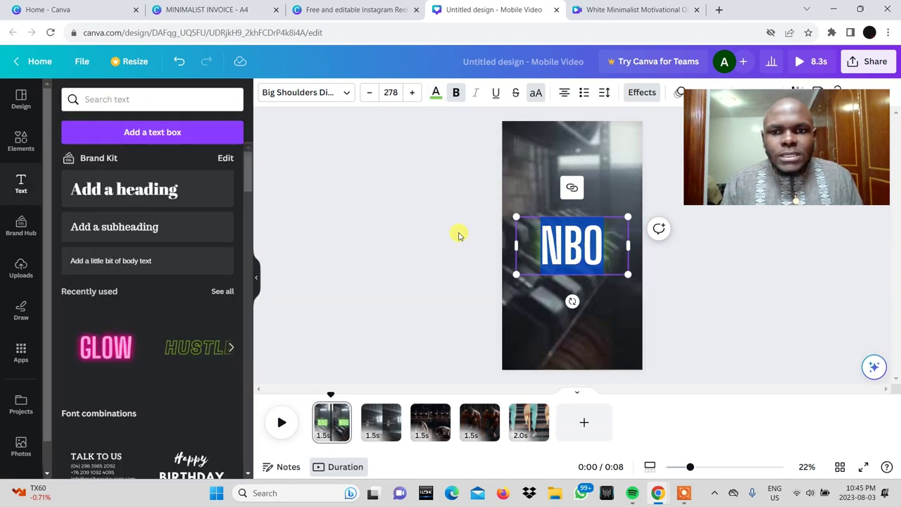
left_click(509, 239)
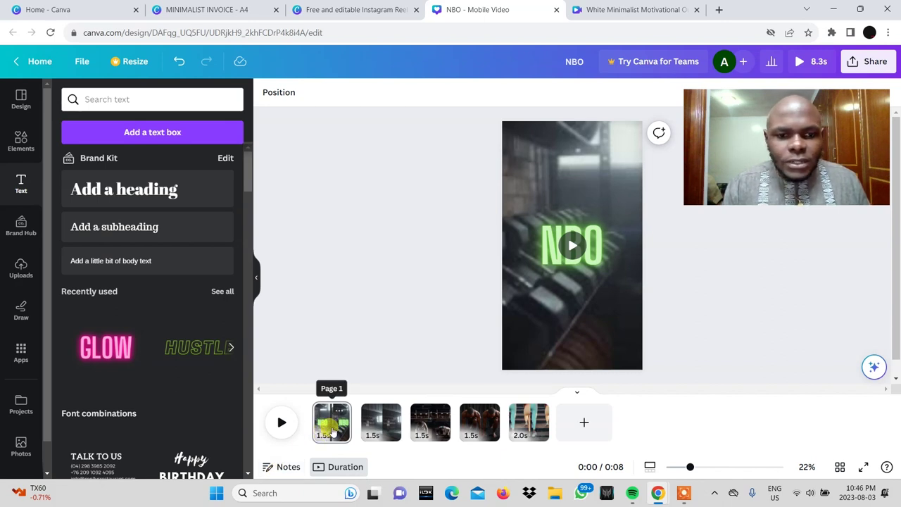
Add the neon GLOW text style to page 2 and replace its wording with NBO
left_click(373, 428)
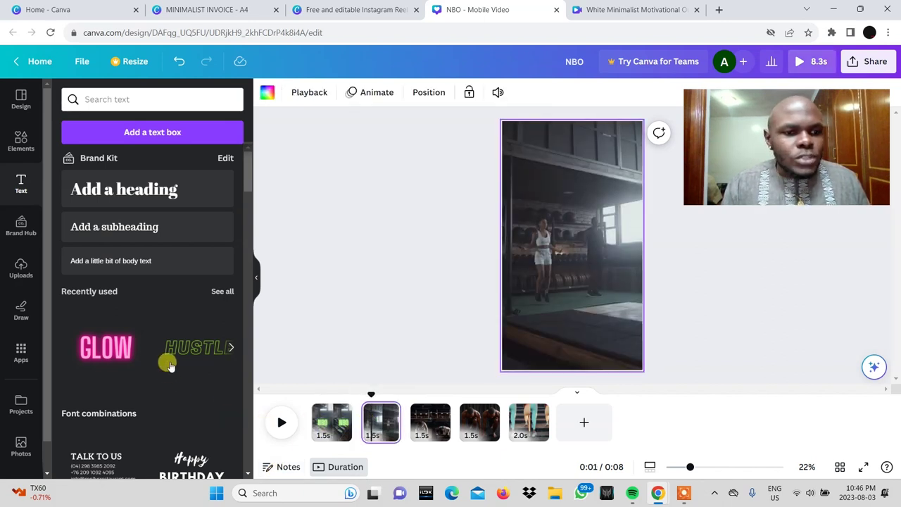
left_click(110, 357)
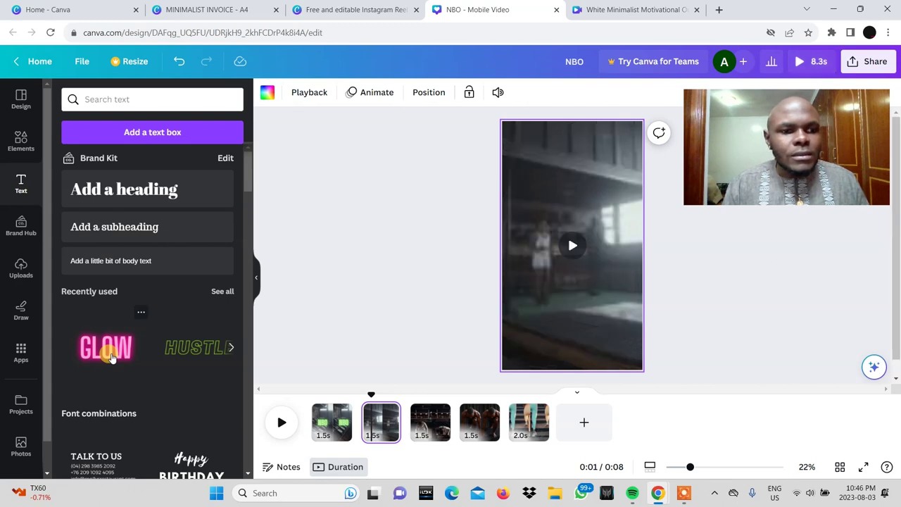
double_click(568, 239)
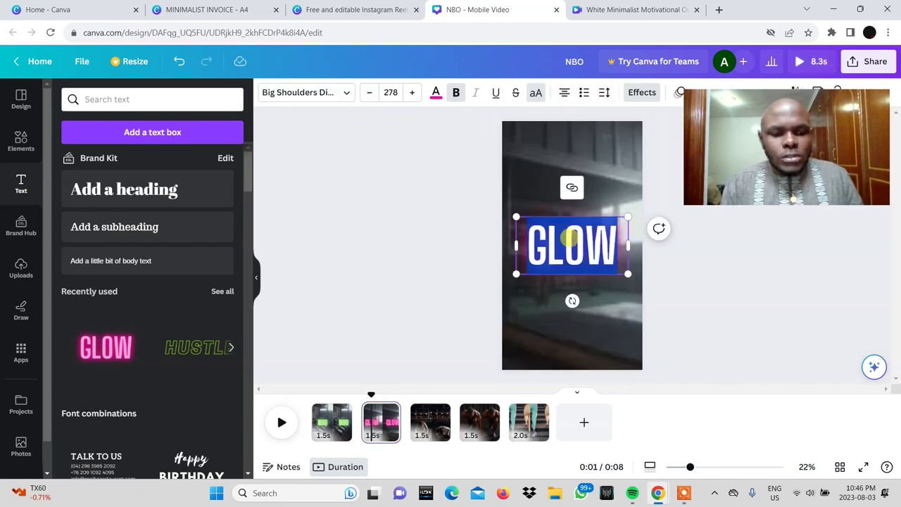
type("NBO")
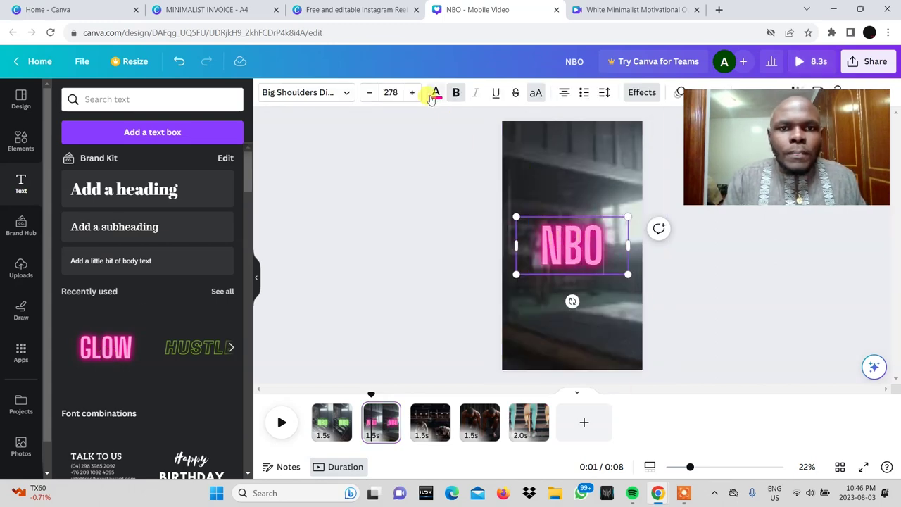
Copy the NBO text on page 2 and recolor it with the document's green
left_click(436, 92)
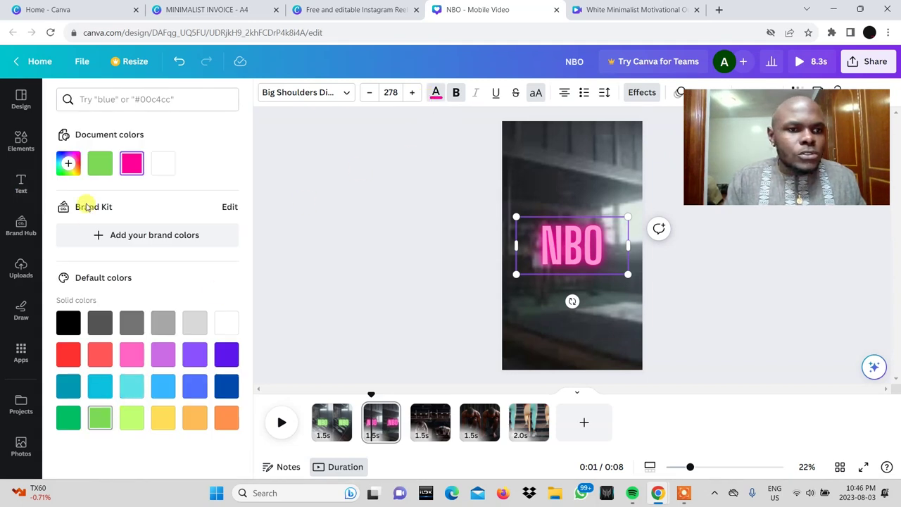
left_click(98, 169)
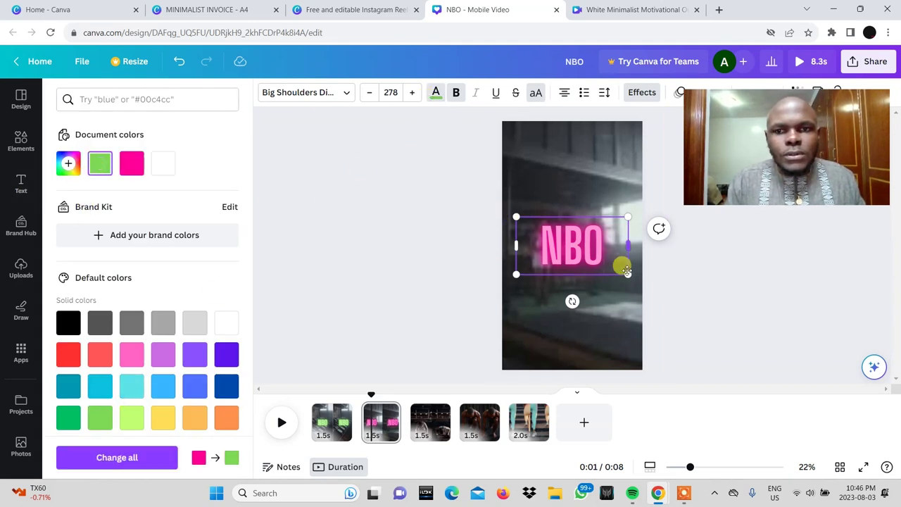
double_click(584, 255)
key("ctrl+c")
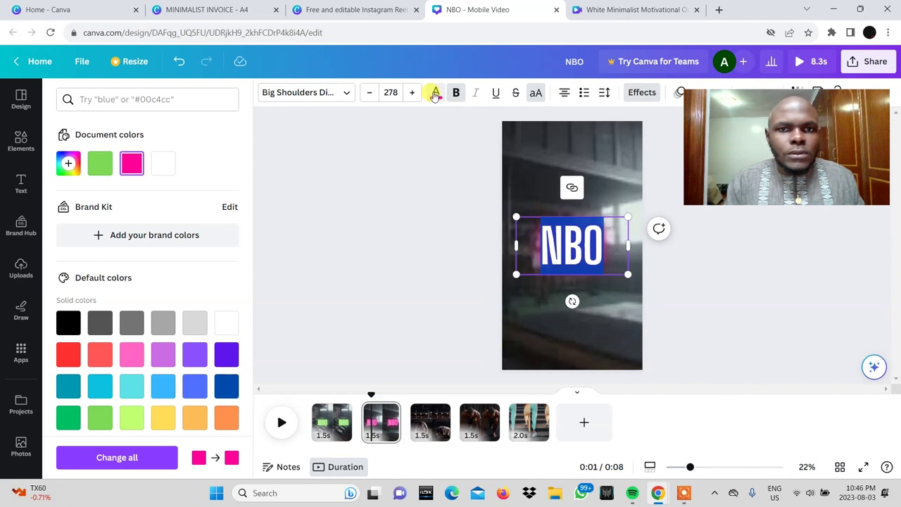
left_click(436, 93)
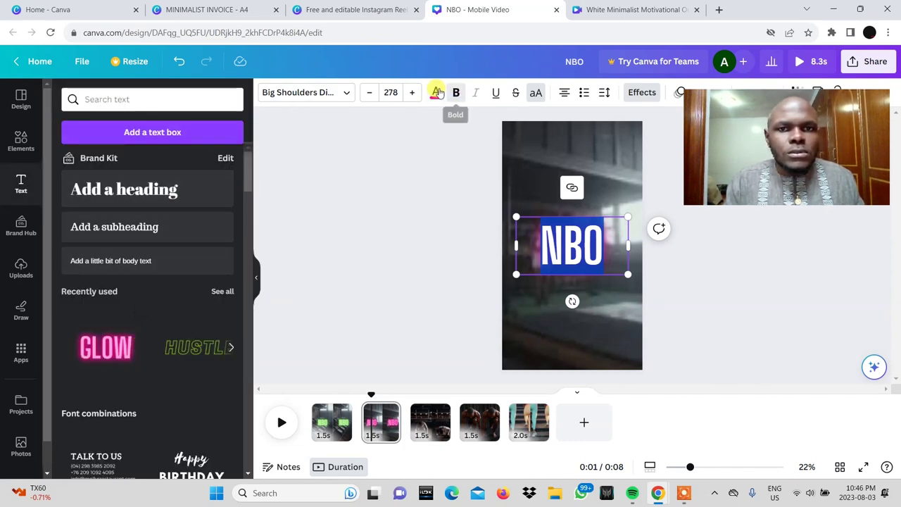
left_click(436, 90)
left_click(104, 165)
key("Escape")
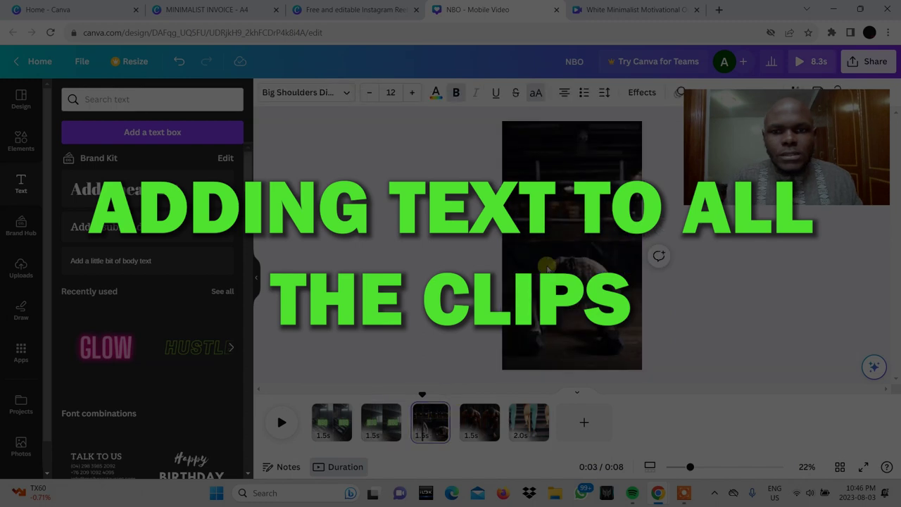
Place the NBO neon text on page 3 and make it green like the earlier pages
left_click(548, 267)
key("ctrl+v")
left_click(436, 92)
left_click(162, 163)
Place the NBO neon text on page 4 and color it green
left_click(480, 420)
key("ctrl+v")
left_click(435, 92)
left_click(162, 163)
Place the NBO neon text in green on page 5, and play the video from page 1
left_click(528, 420)
key("ctrl+v")
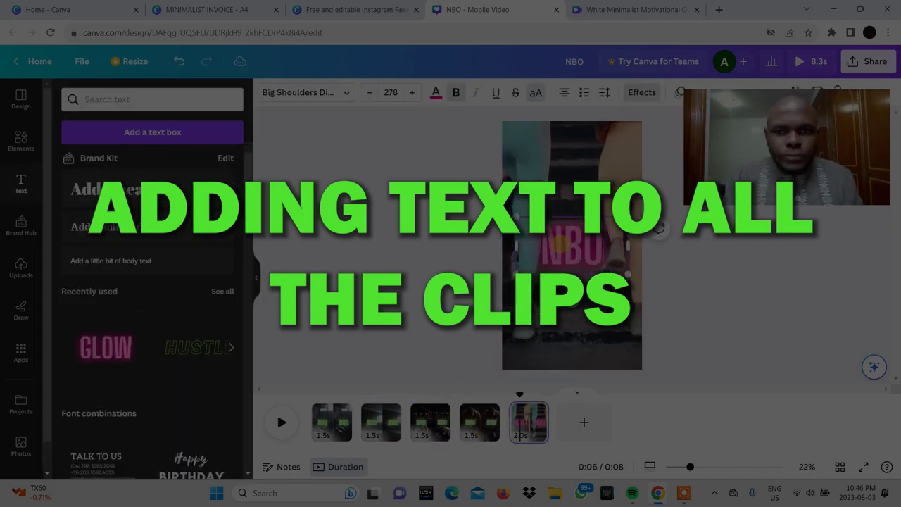
left_click(435, 93)
left_click(162, 163)
left_click(331, 421)
left_click(280, 422)
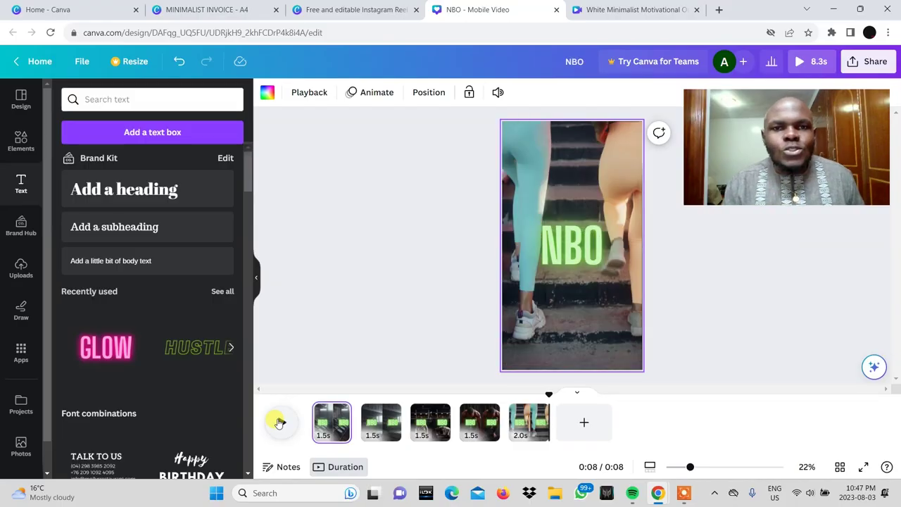
Look through the text animations for the NBO text on page 5
left_click(571, 246)
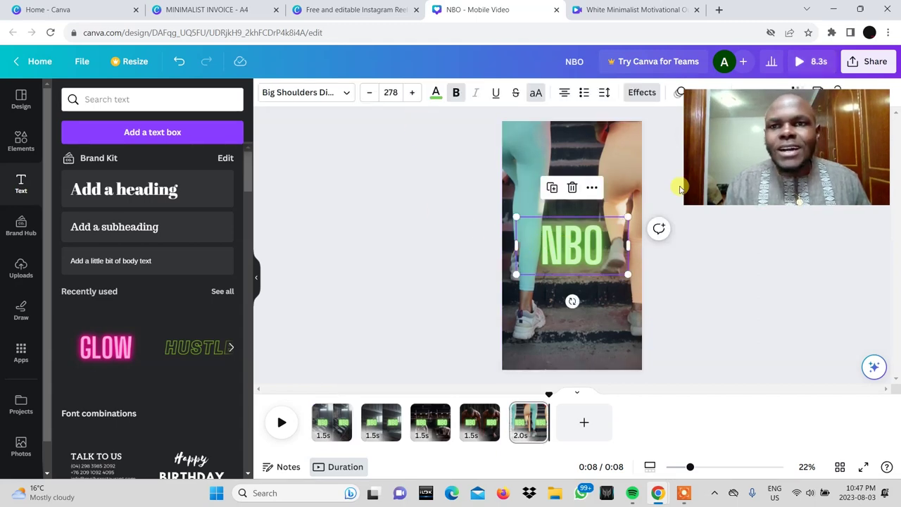
left_click(753, 97)
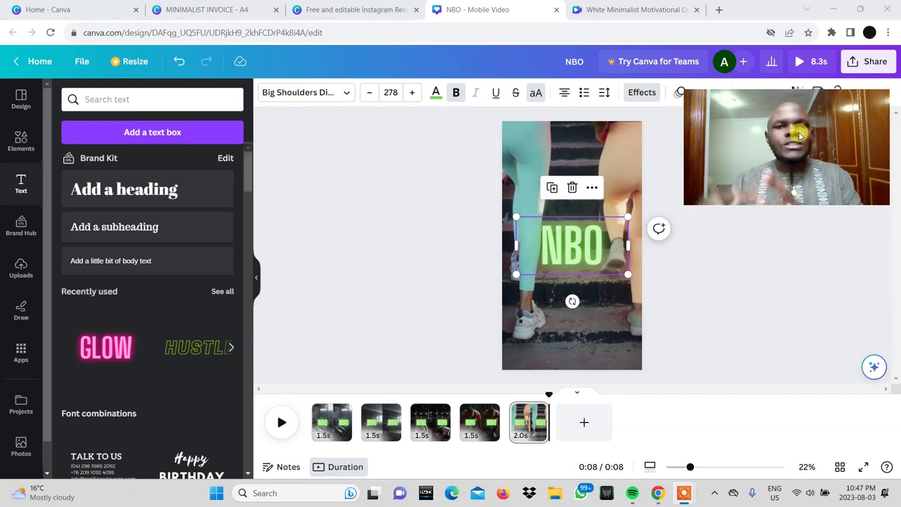
left_click(679, 93)
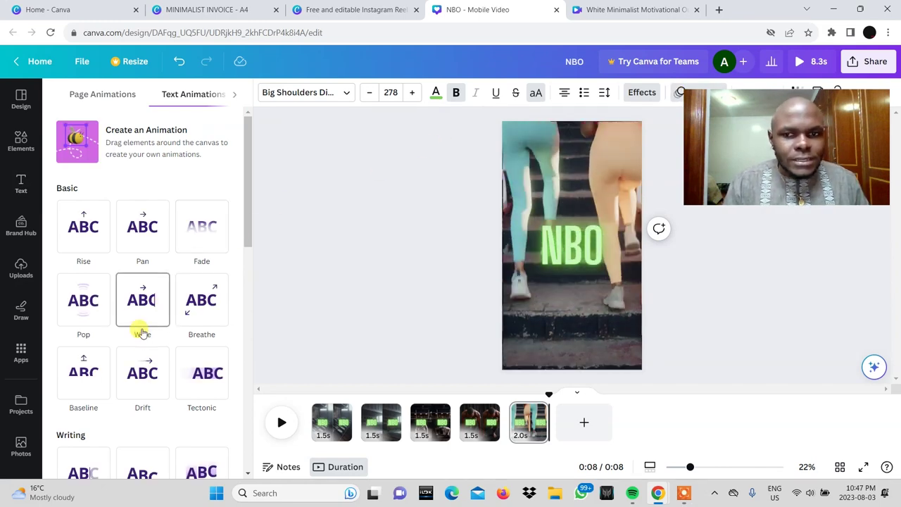
scroll(141, 299, "down", 1)
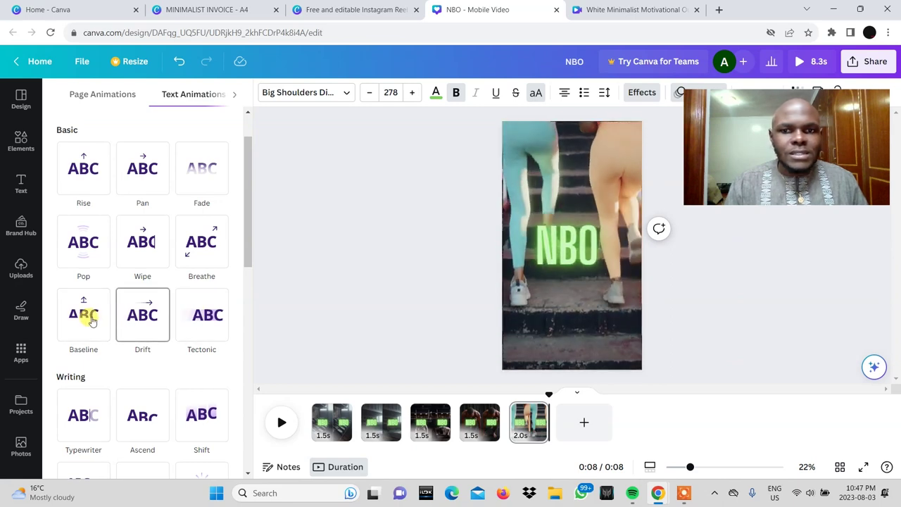
scroll(97, 316, "down", 2)
left_click(151, 378)
Apply the Block text animation to the NBO text on page 1 and play the result
left_click(331, 421)
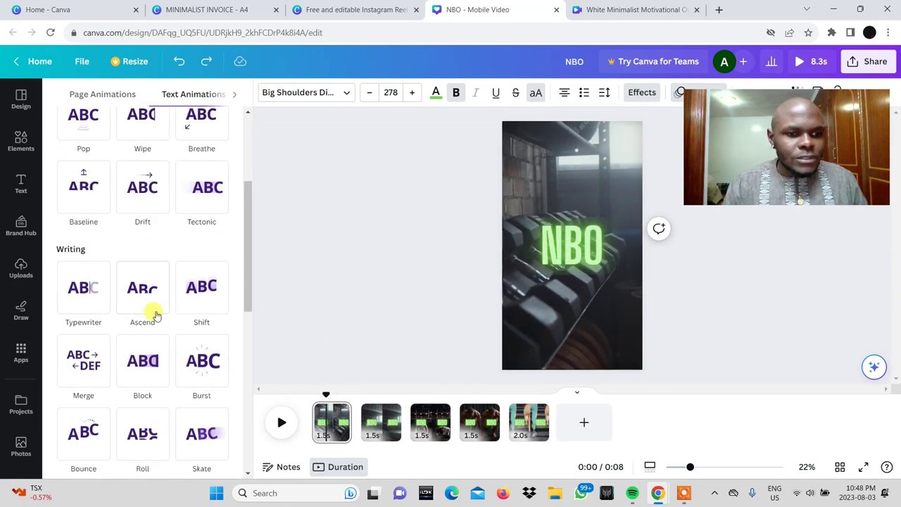
left_click(145, 357)
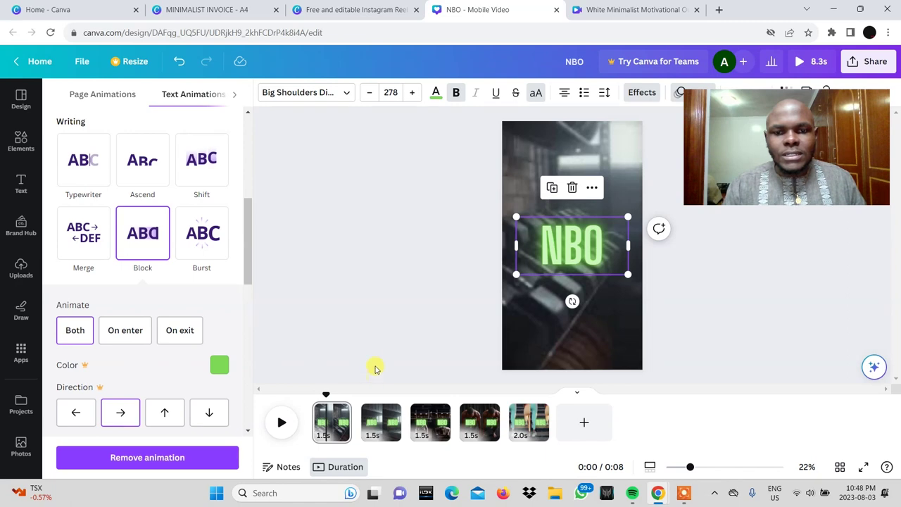
left_click(405, 278)
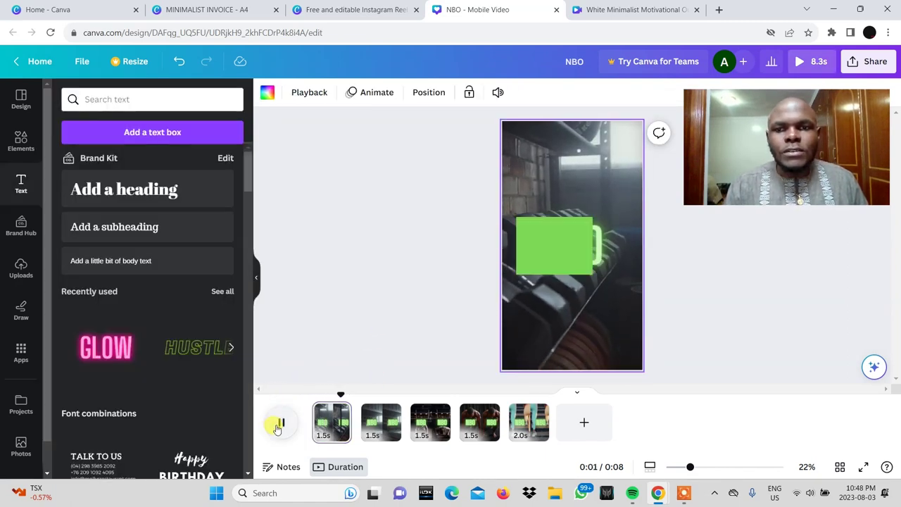
left_click(278, 424)
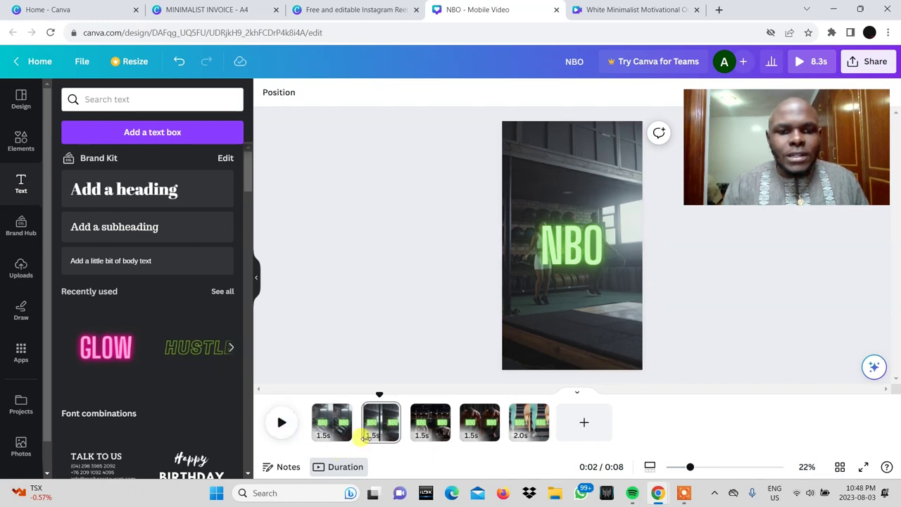
Apply the Block text animation from the Writing group to the NBO text on page 2
left_click(381, 422)
left_click(575, 236)
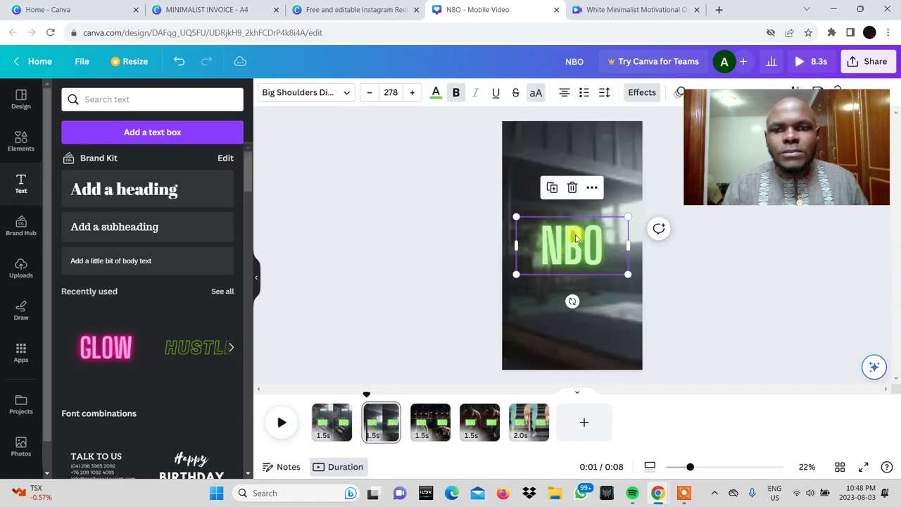
left_click(677, 92)
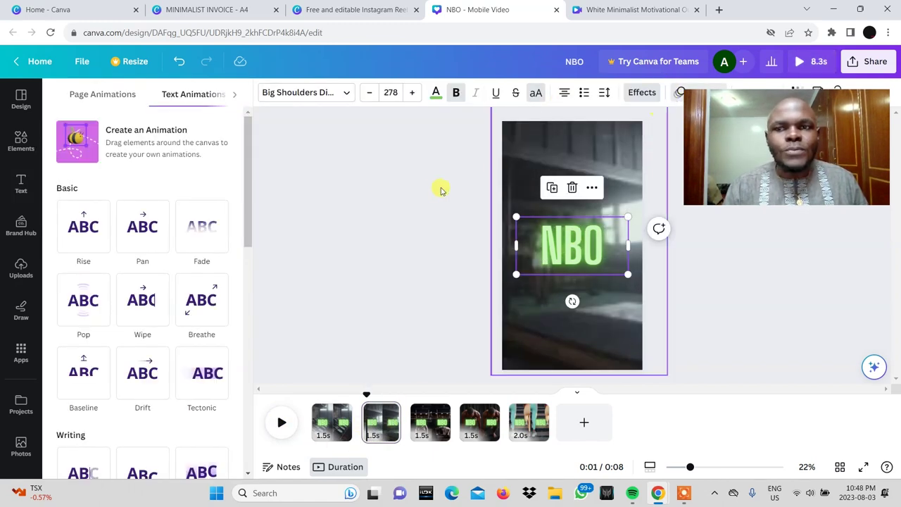
scroll(131, 328, "down", 3)
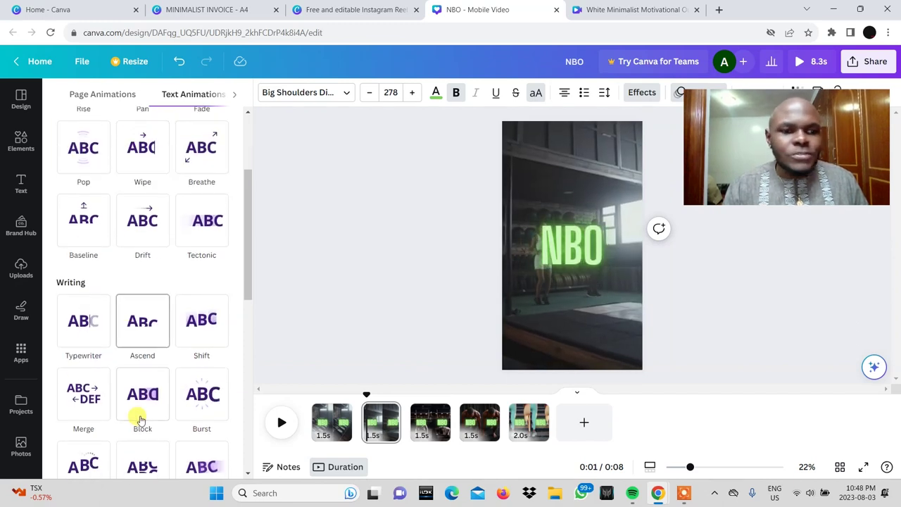
scroll(137, 415, "down", 1)
left_click(138, 354)
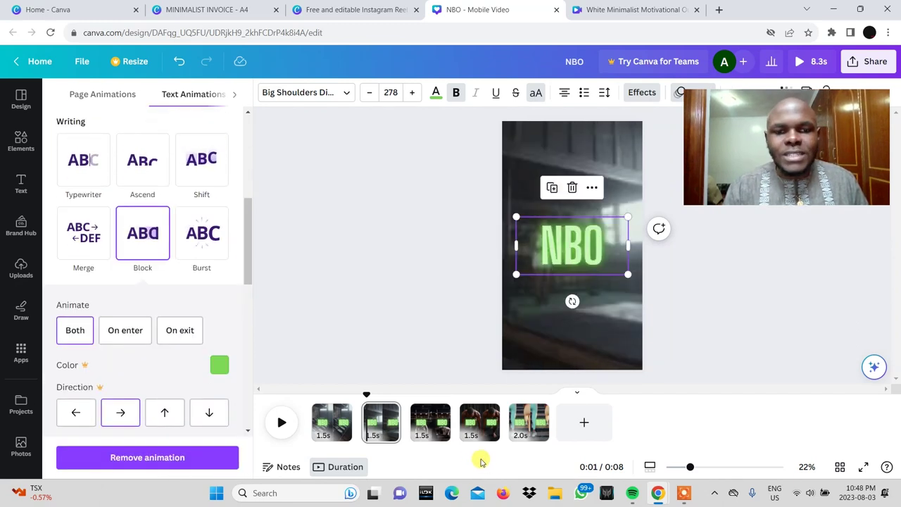
Apply the Block text animation to the NBO text on page 3
left_click(426, 429)
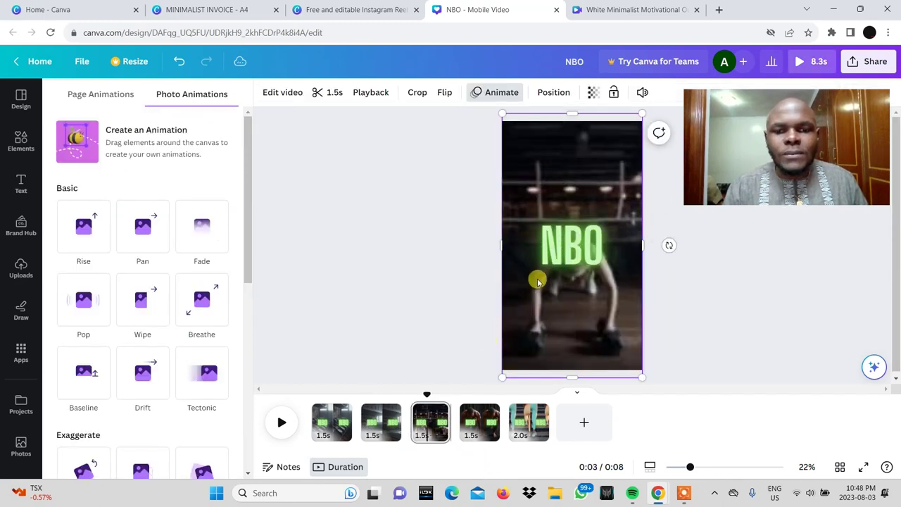
left_click(563, 251)
scroll(140, 338, "down", 4)
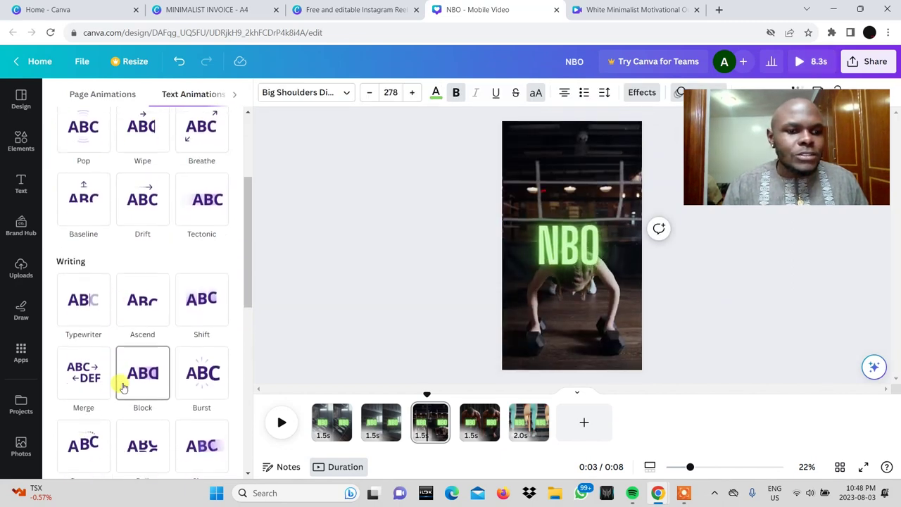
left_click(140, 361)
Apply the Block text animation to the NBO text on page 4
left_click(478, 423)
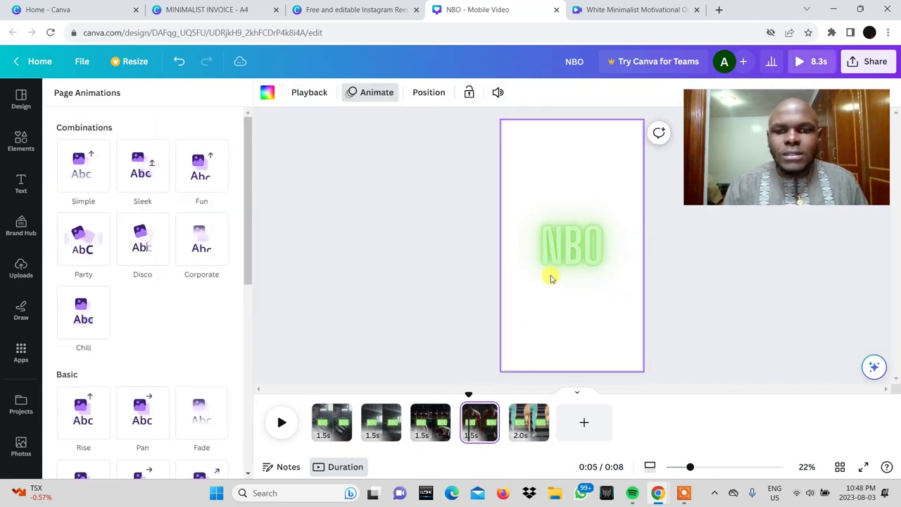
left_click(563, 246)
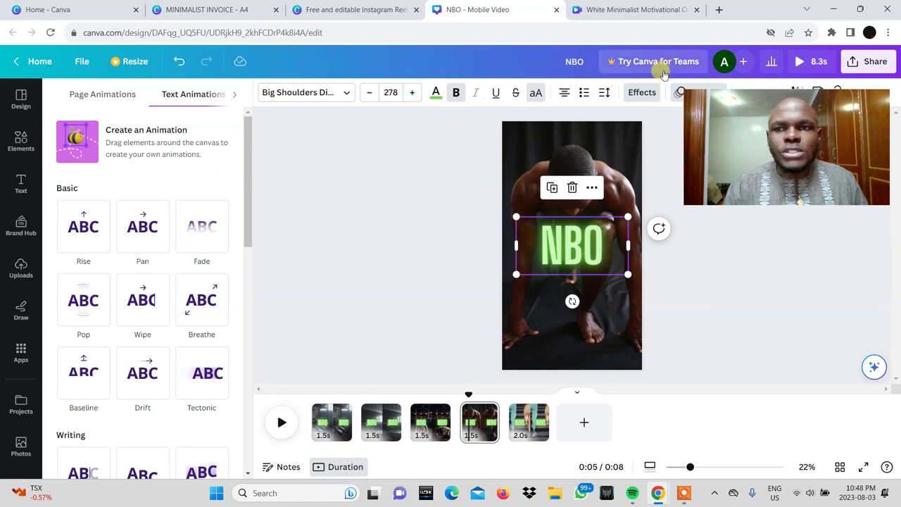
scroll(123, 359, "down", 1)
left_click(139, 454)
Apply the Block text animation to the NBO text on page 5
left_click(528, 422)
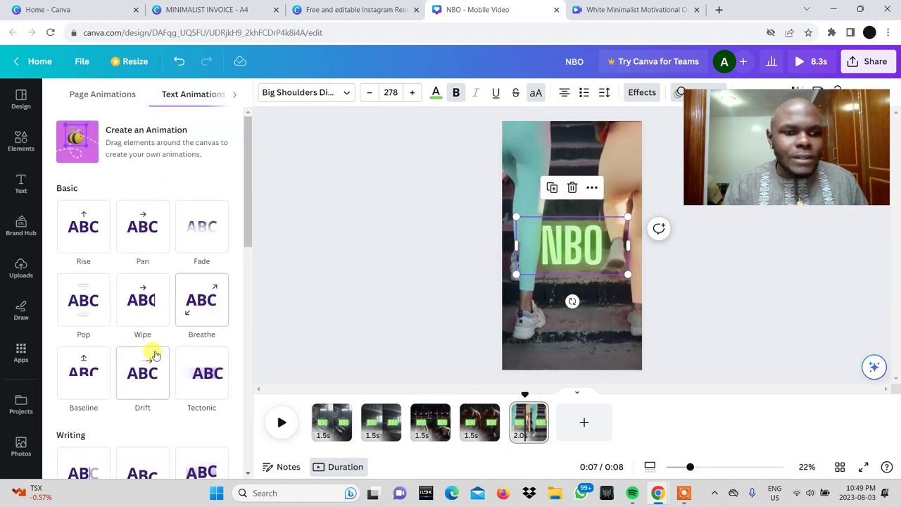
scroll(148, 348, "down", 3)
left_click(137, 328)
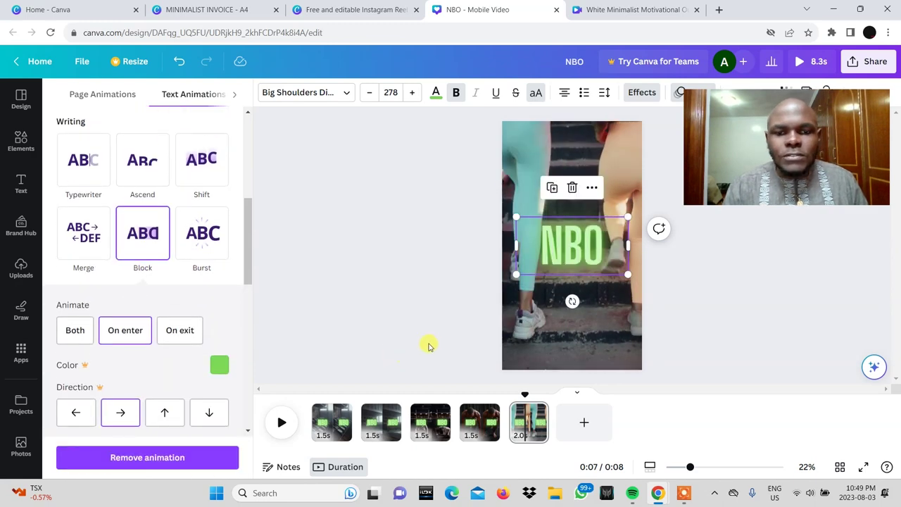
Play the whole video from page 1 twice to review the animated NBO text
left_click(303, 422)
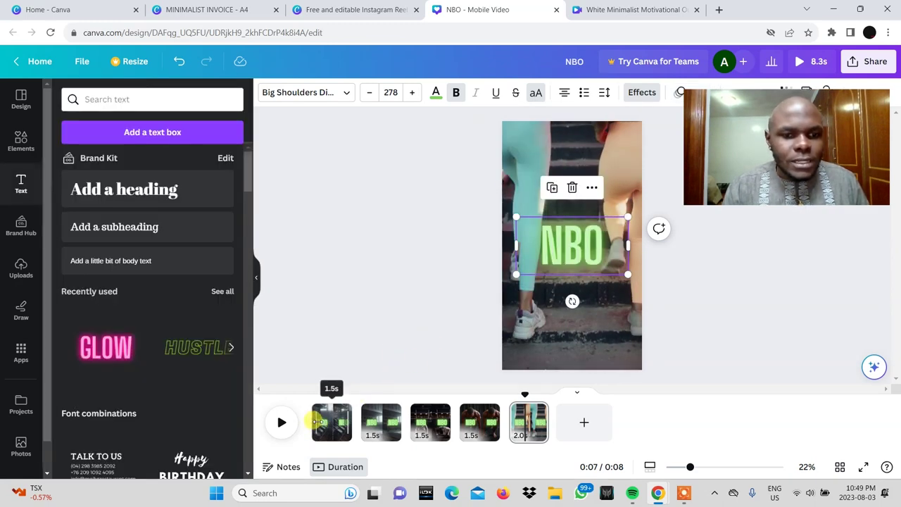
left_click(280, 422)
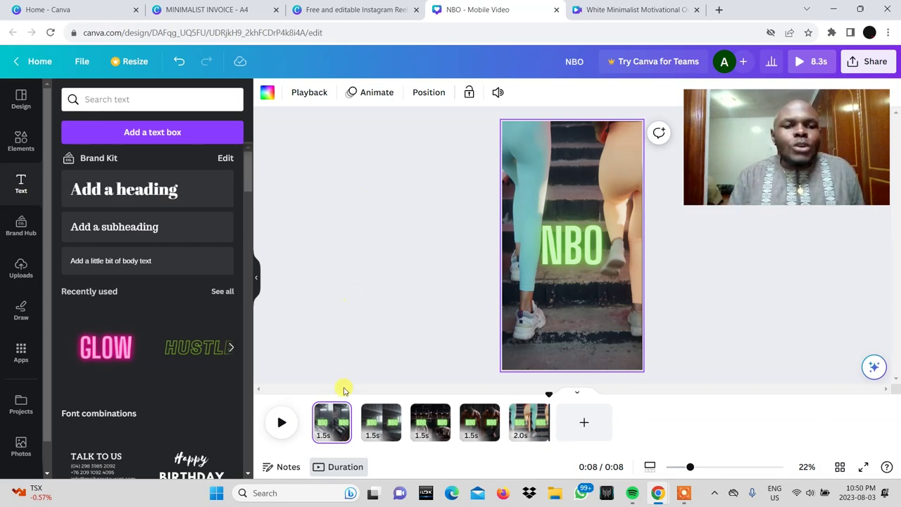
left_click(328, 395)
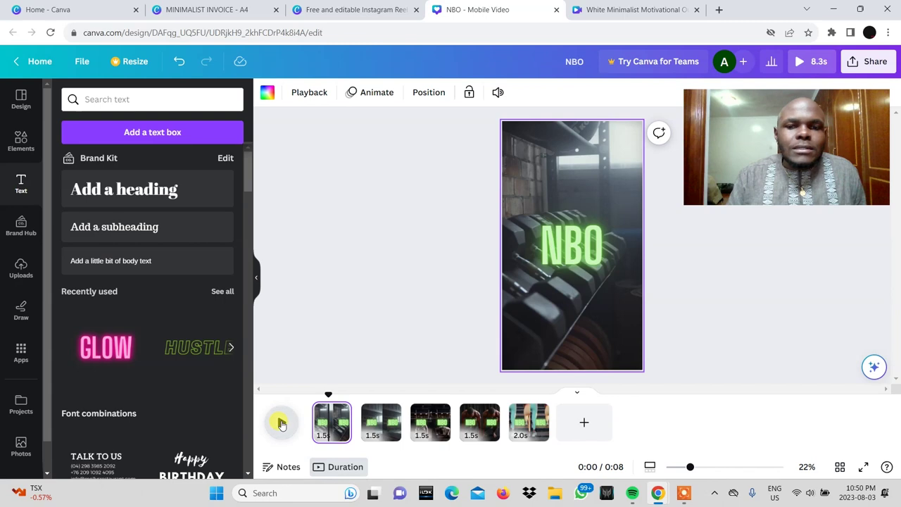
left_click(280, 423)
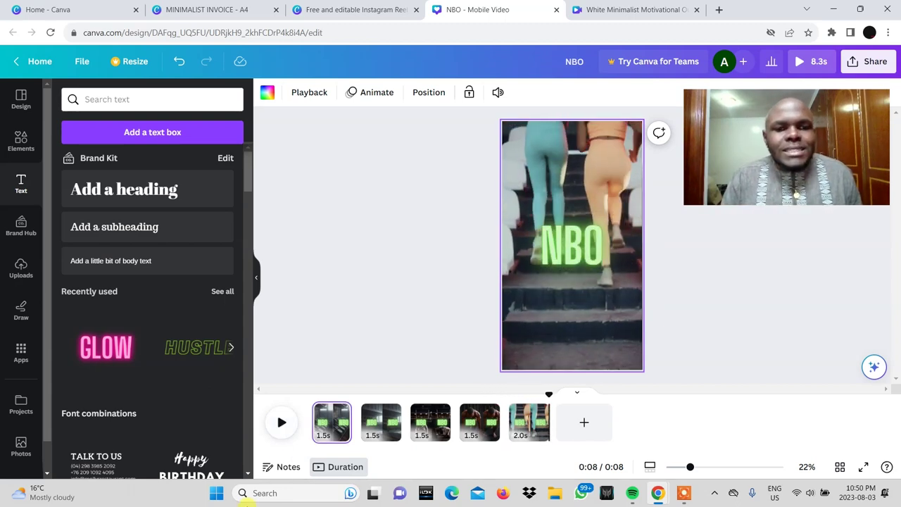
Add a Stack transition between pages 1 and 2
left_click(331, 429)
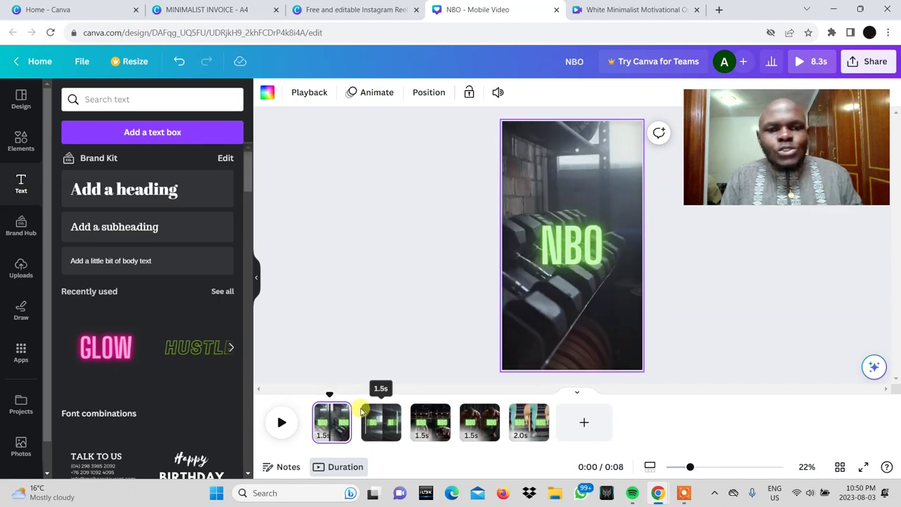
left_click(340, 413)
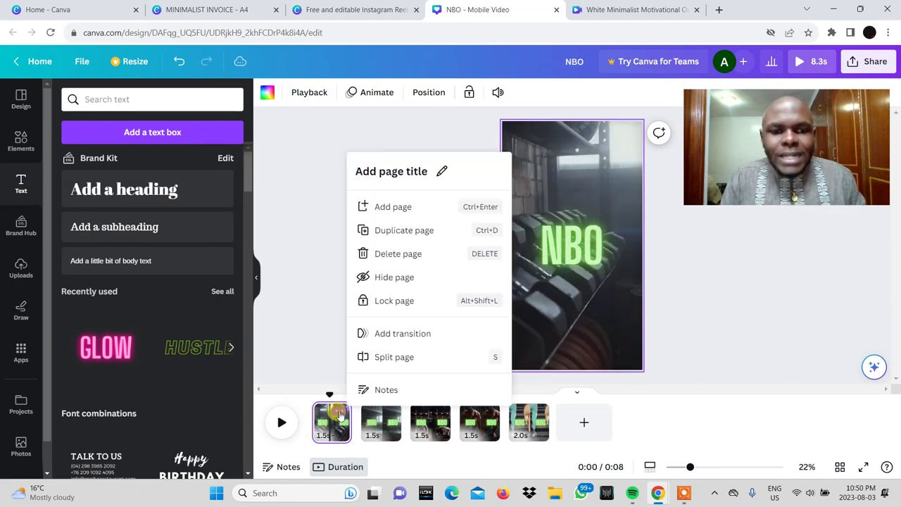
left_click(413, 340)
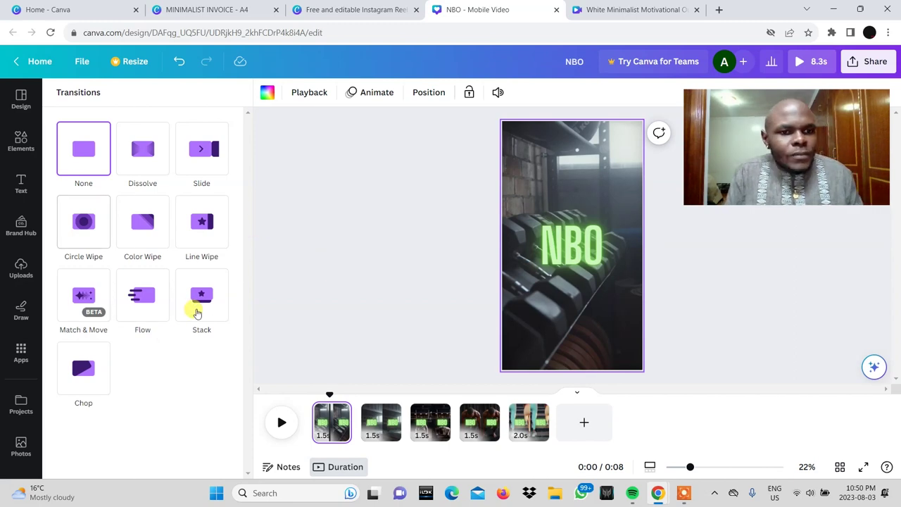
left_click(195, 307)
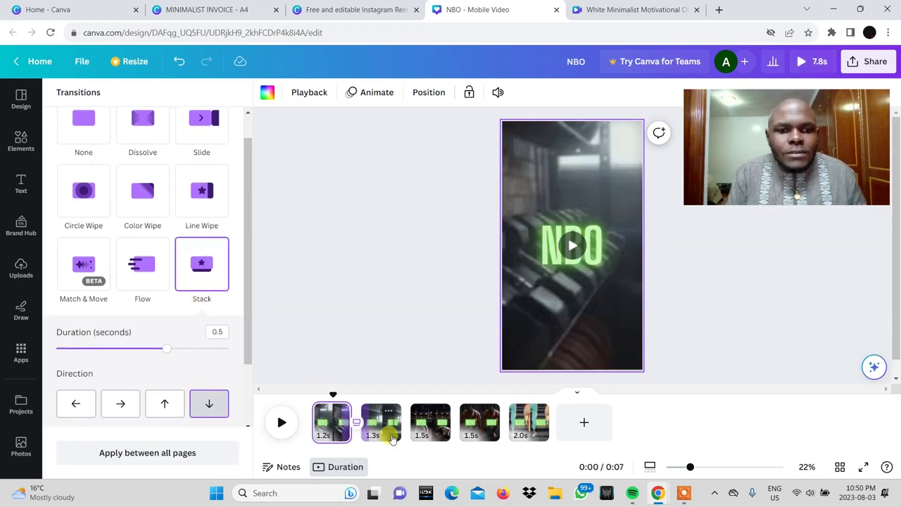
Add Stack transitions between pages 2 and 3 and between pages 3 and 4
left_click(377, 430)
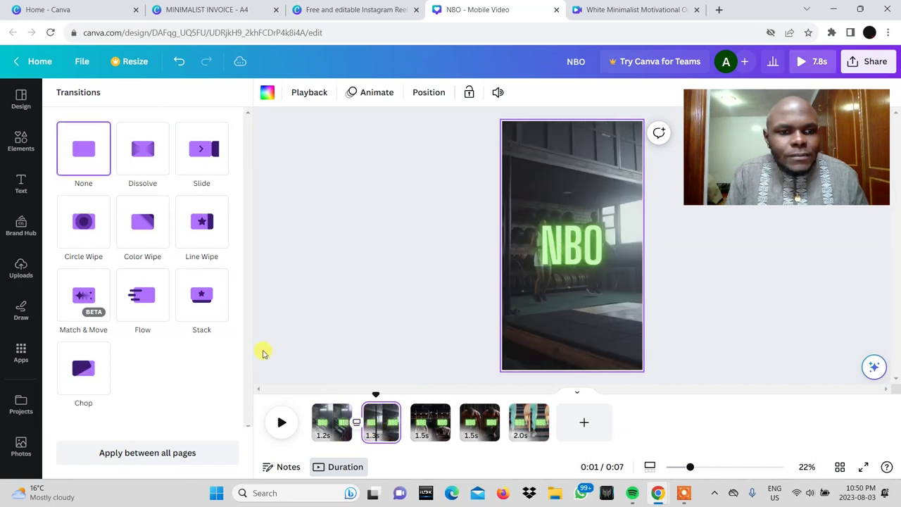
left_click(197, 306)
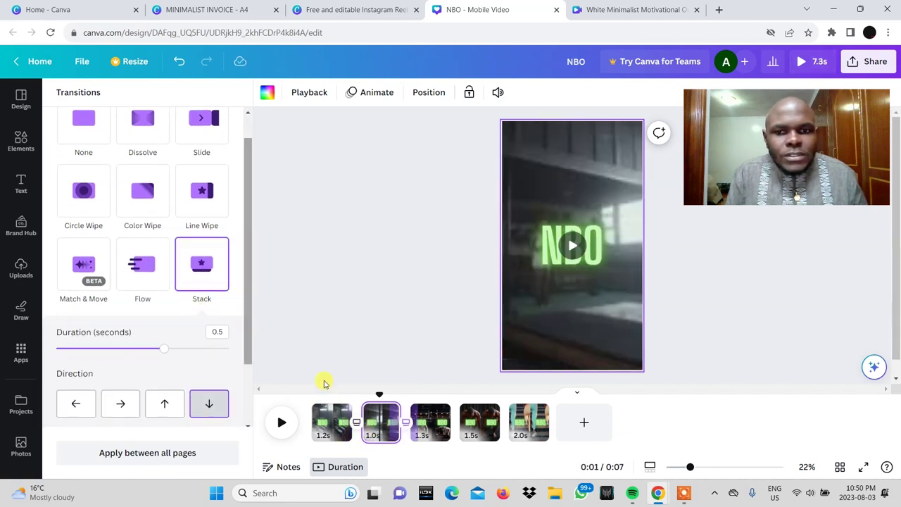
left_click(440, 434)
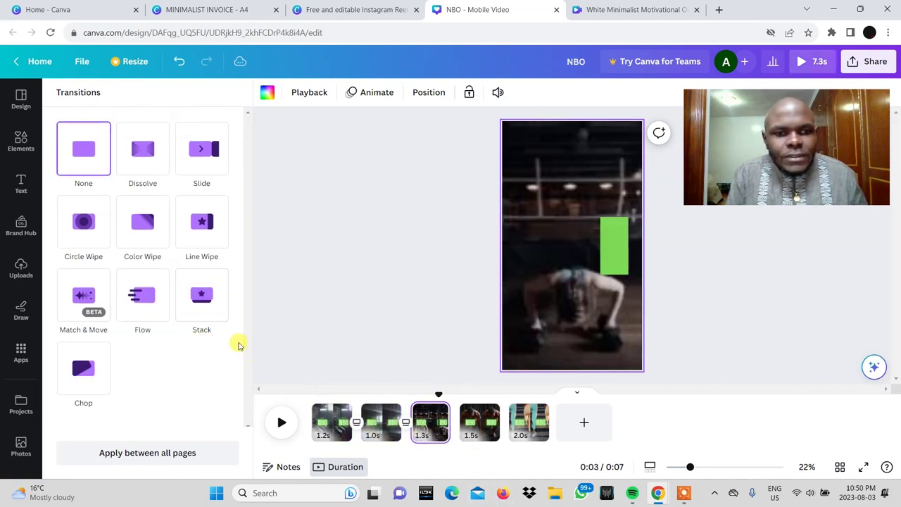
left_click(203, 304)
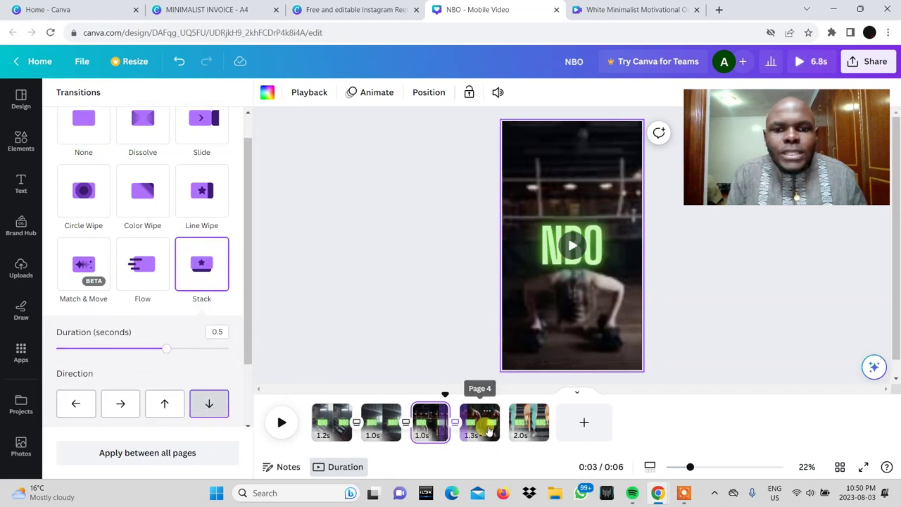
Add a Stack transition between pages 4 and 5, and play the video from page 1
left_click(479, 424)
left_click(202, 296)
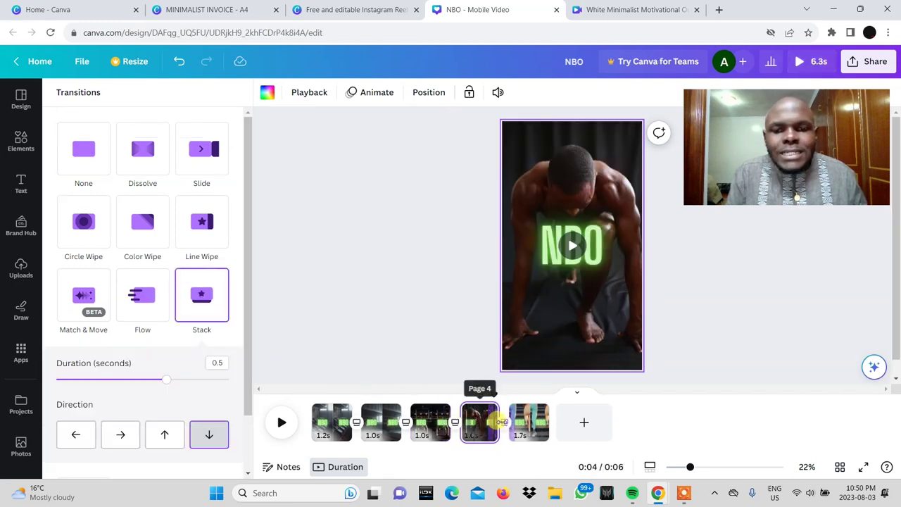
left_click(528, 421)
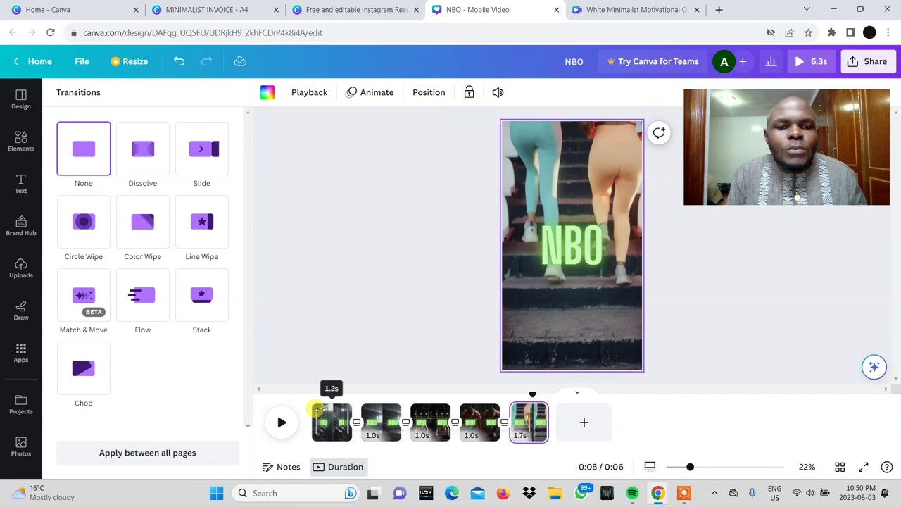
left_click(328, 420)
left_click(280, 422)
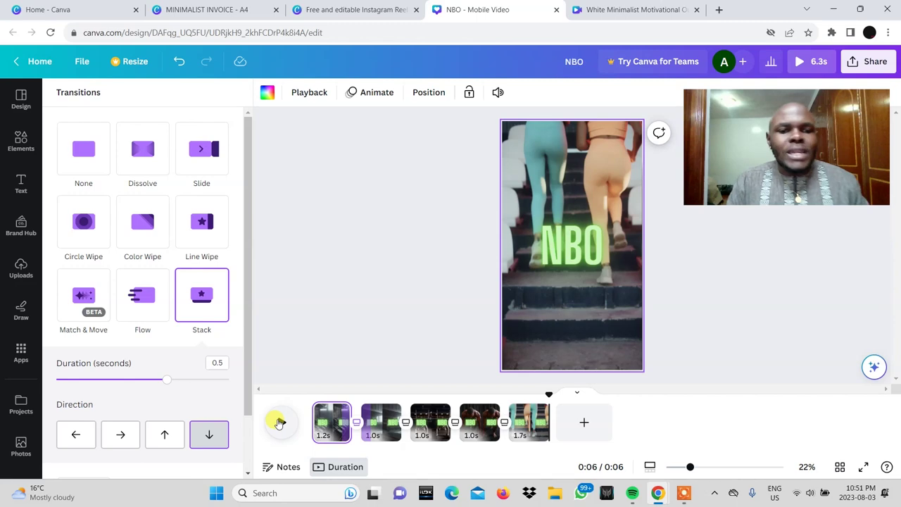
left_click(377, 421)
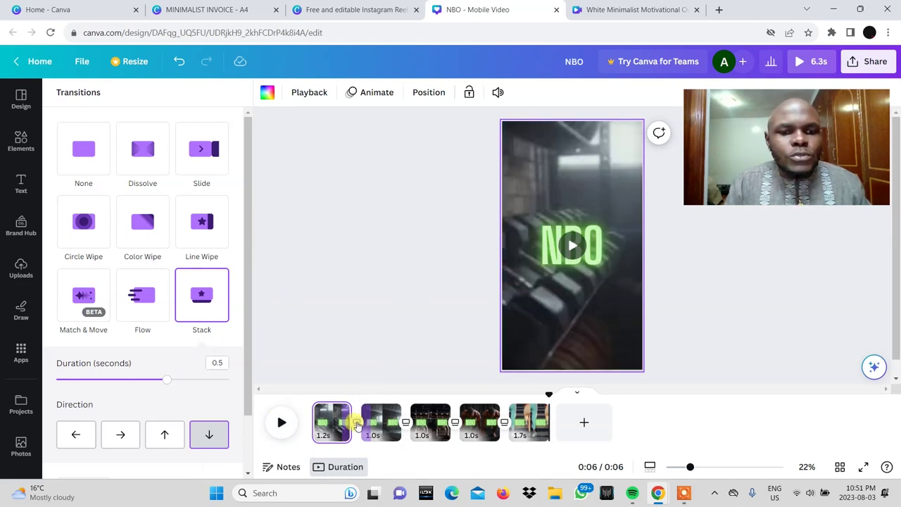
key("Delete")
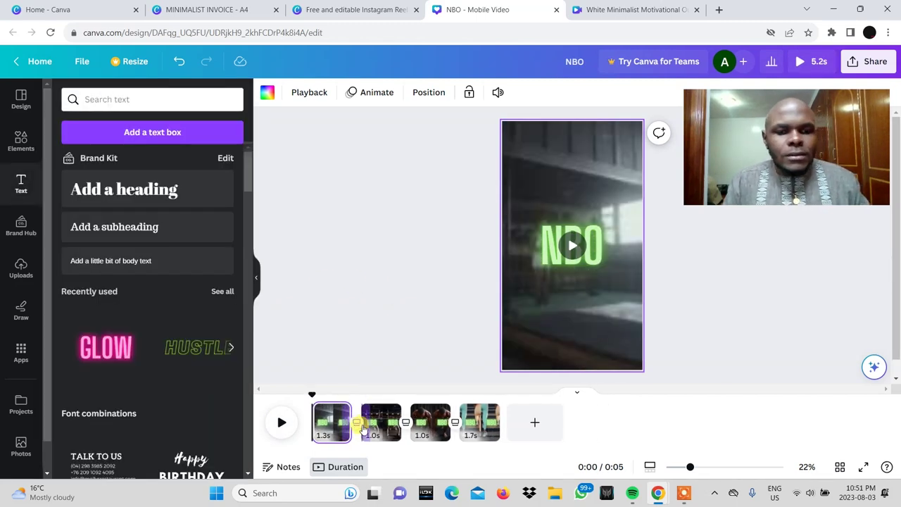
key("ctrl+z")
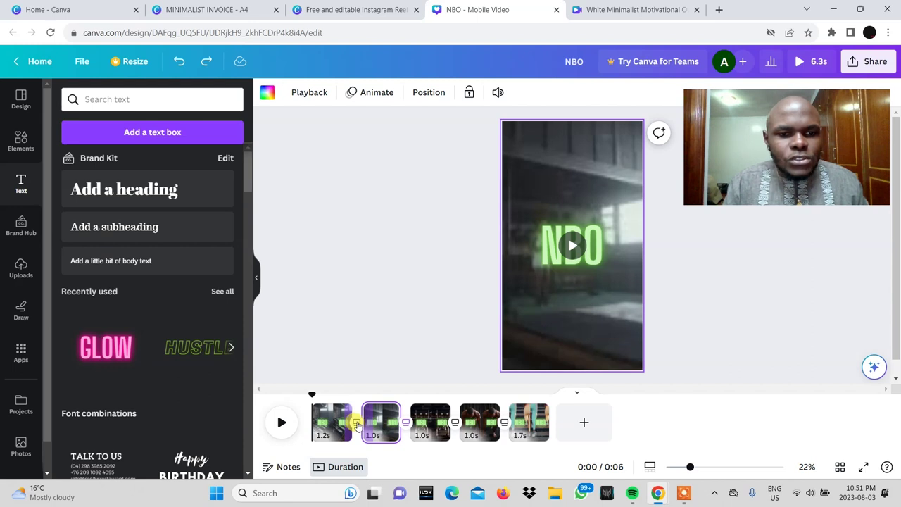
Remove the transition between pages 1 and 2 by setting it to None
left_click(347, 420)
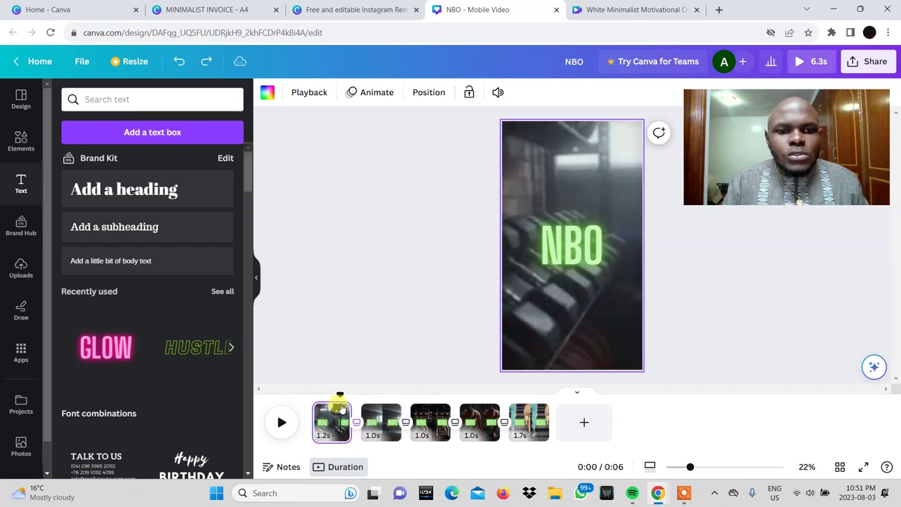
right_click(357, 422)
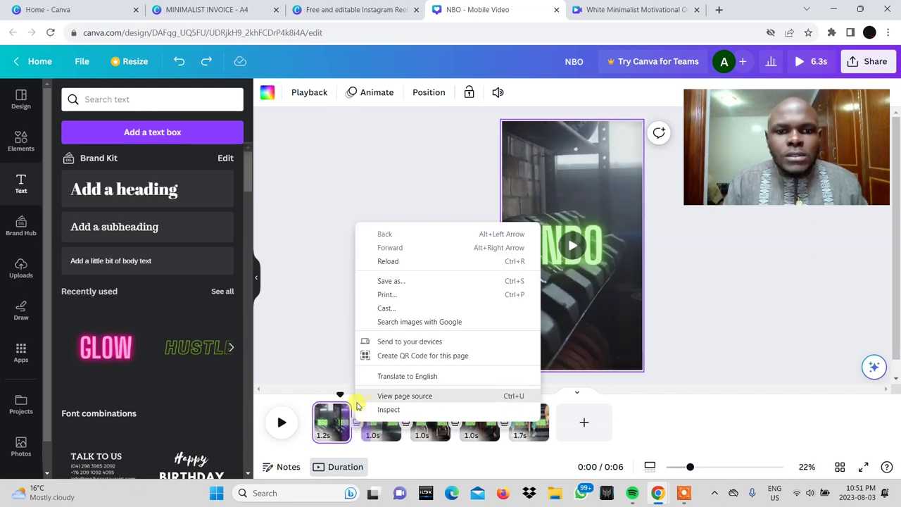
left_click(338, 415)
right_click(338, 415)
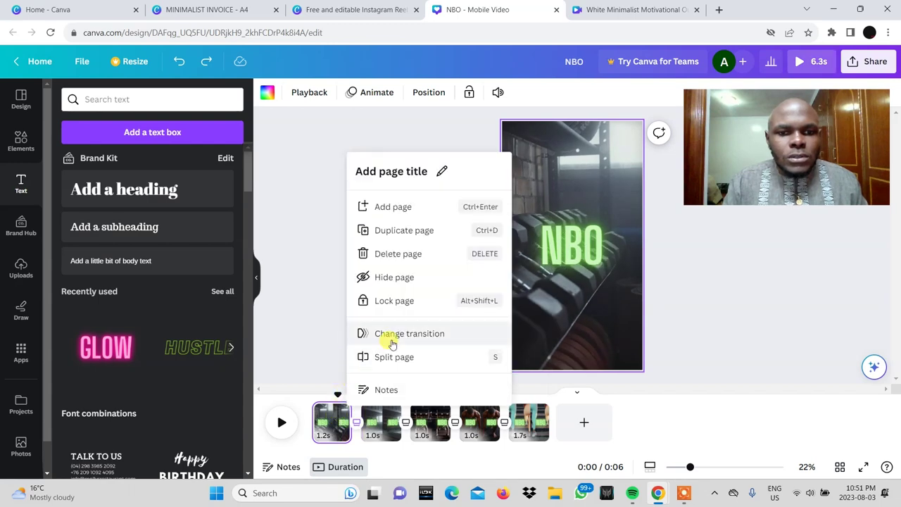
left_click(389, 338)
left_click(89, 162)
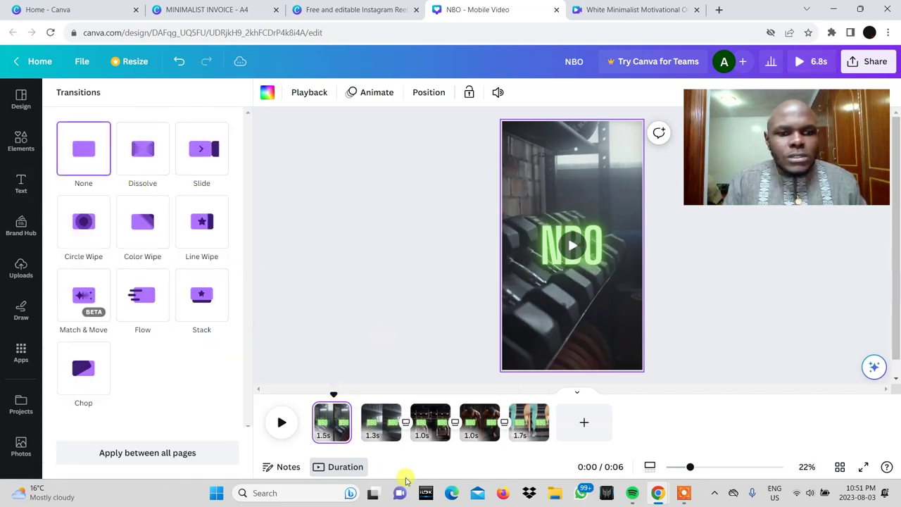
Set the transitions between pages 2 and 3 and between pages 3 and 4 to None
left_click(405, 422)
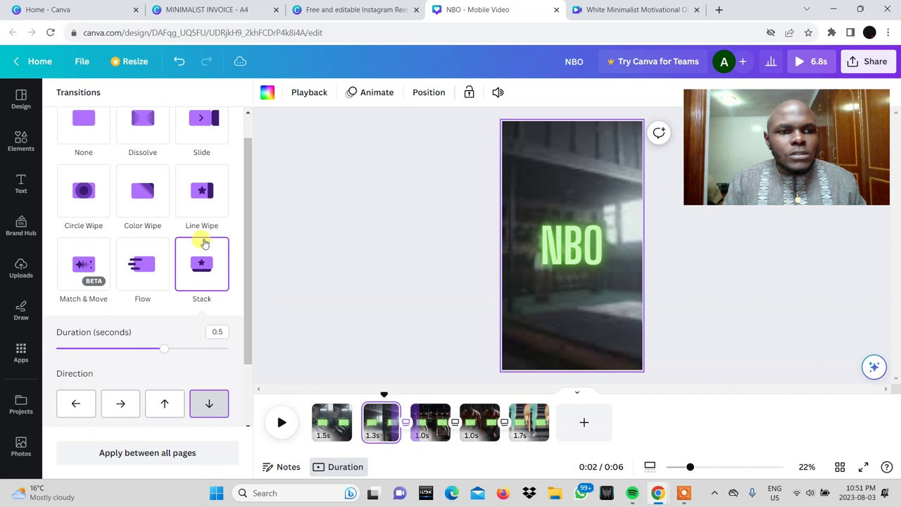
left_click(89, 140)
left_click(455, 423)
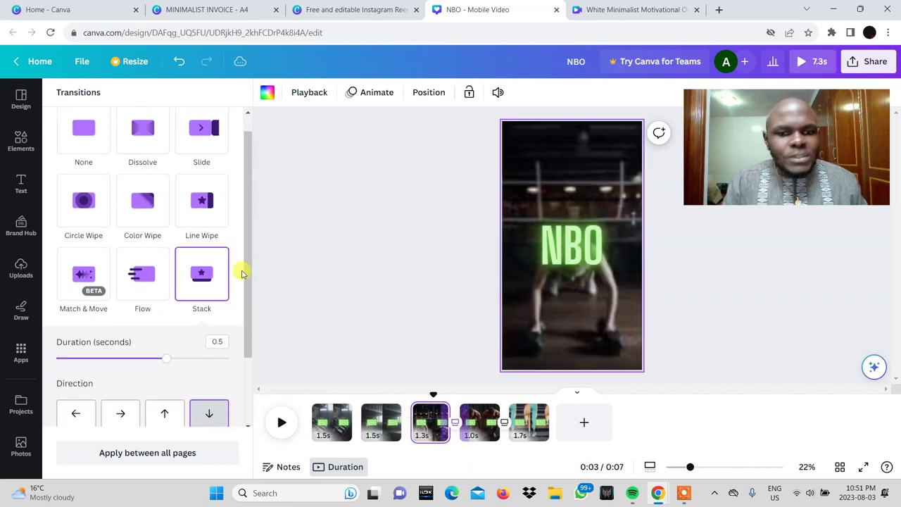
left_click(98, 141)
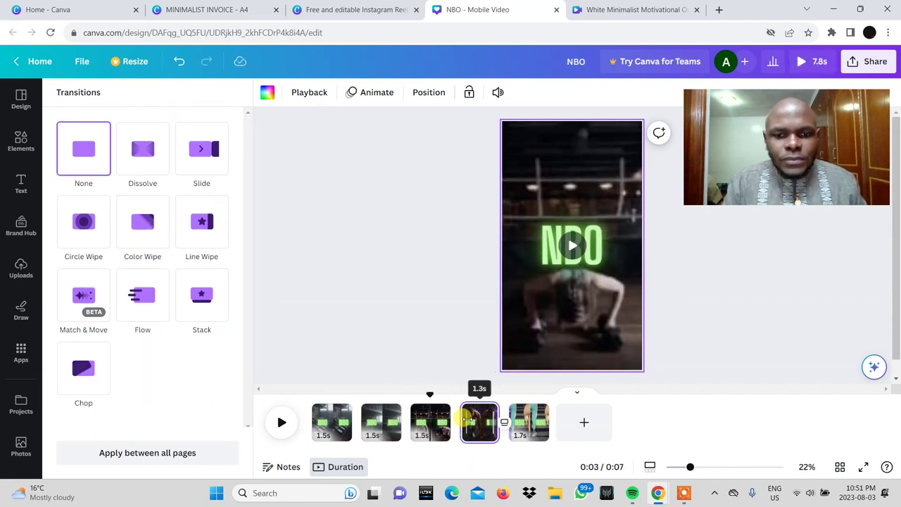
Set the transition between pages 4 and 5 to None and go back to page 1
left_click(504, 422)
left_click(90, 141)
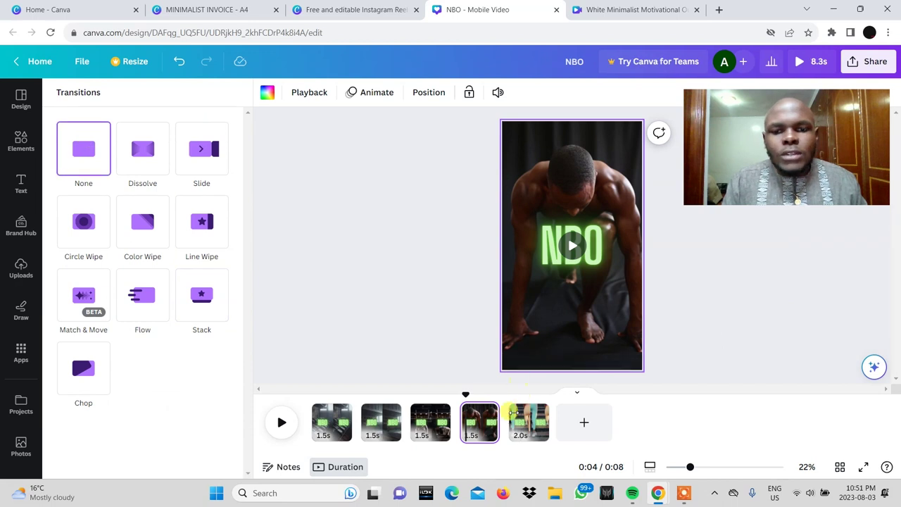
left_click(329, 421)
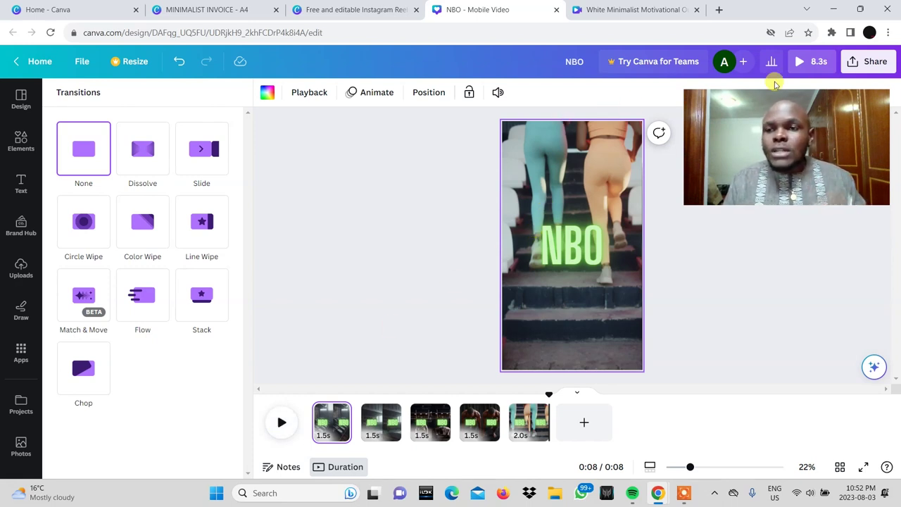
Download all 5 pages of the design as an MP4 Video
left_click(870, 61)
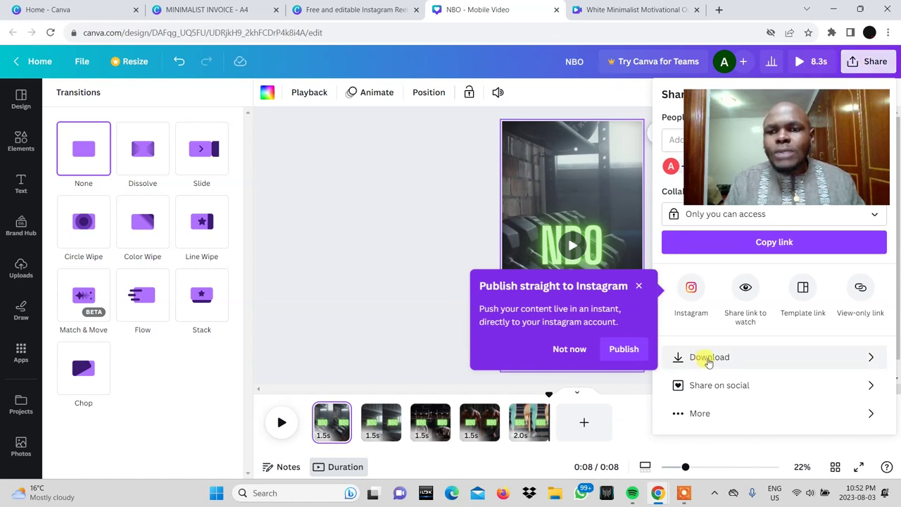
left_click(706, 361)
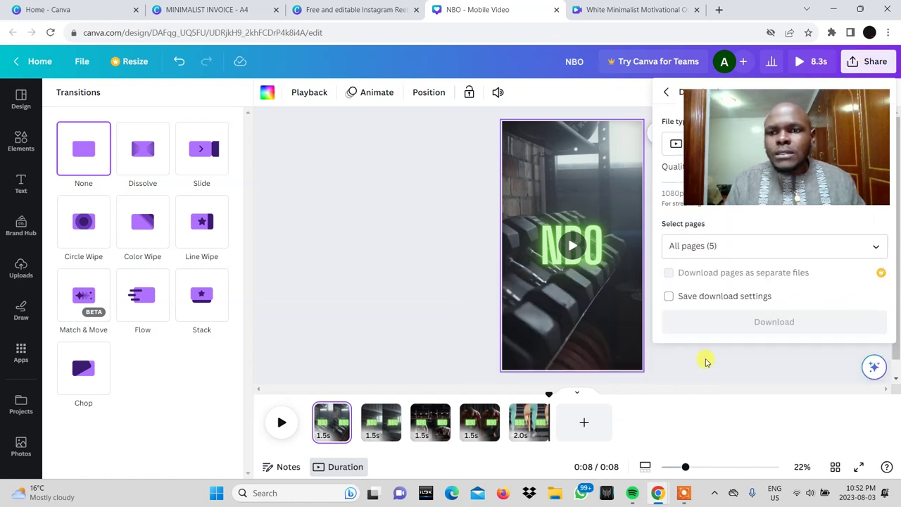
left_click(746, 246)
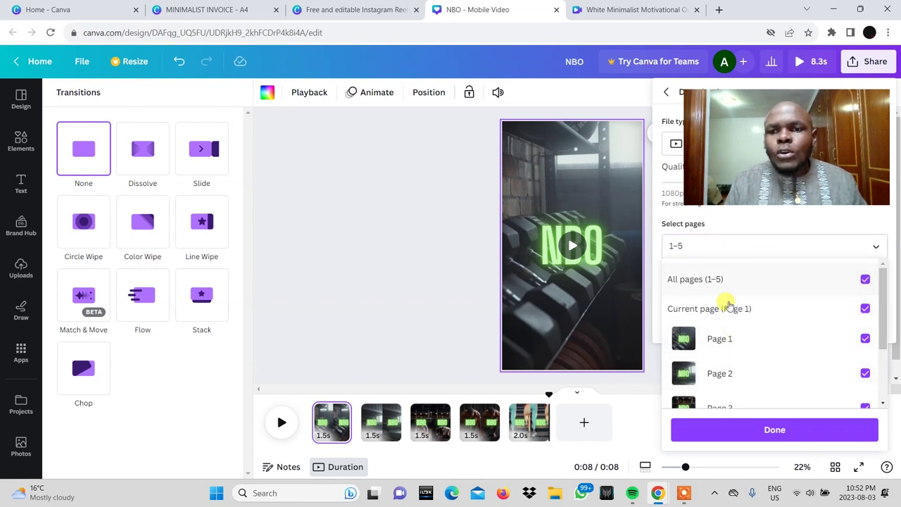
left_click(723, 226)
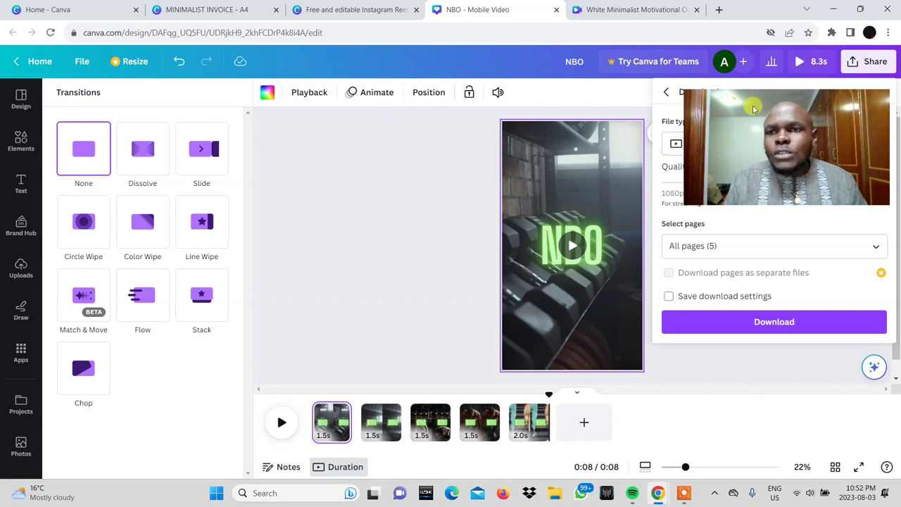
left_click(671, 147)
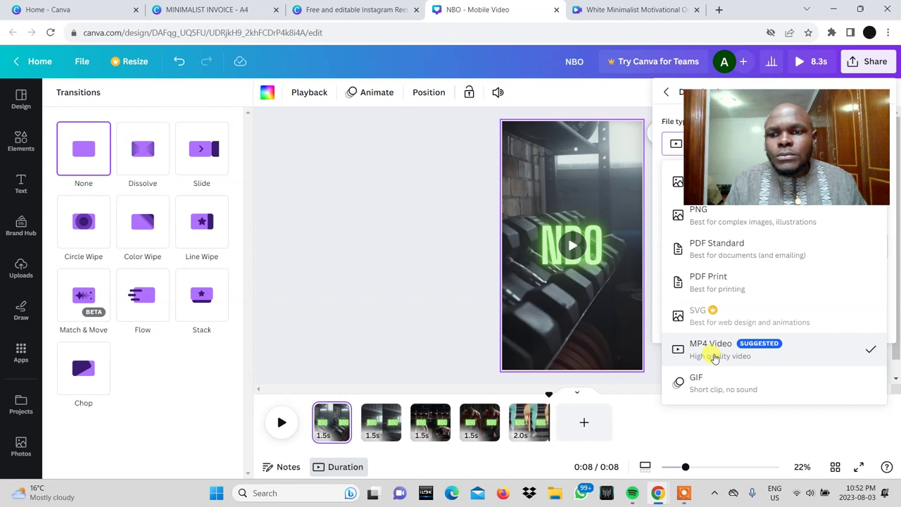
left_click(673, 143)
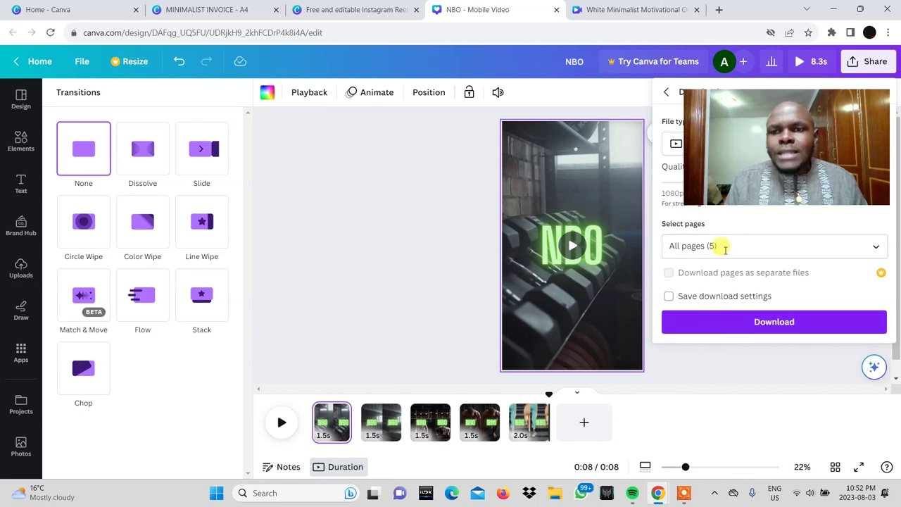
left_click(732, 322)
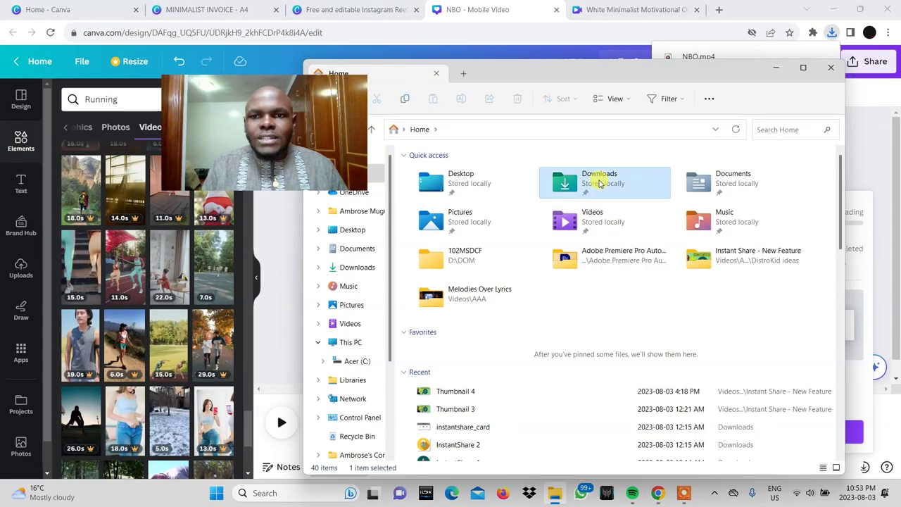
Open the downloaded NBO video from the Downloads folder in Media Player and play it
double_click(595, 178)
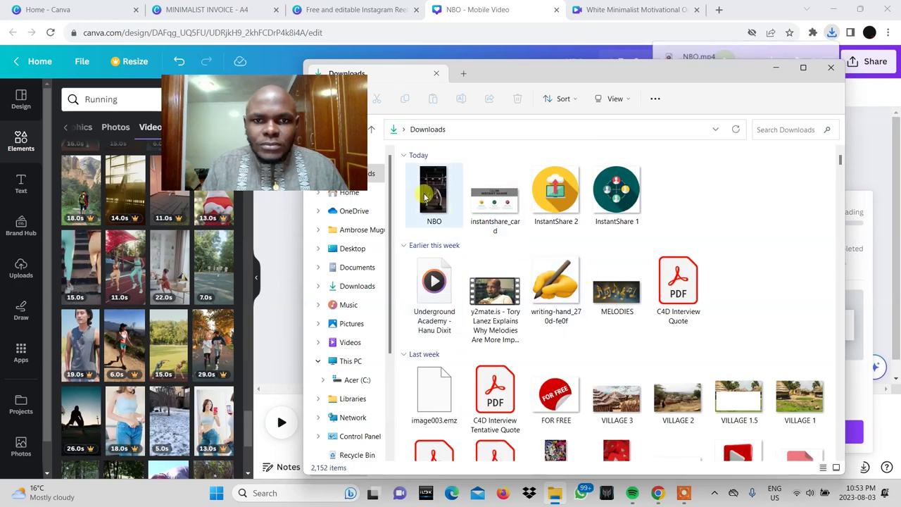
double_click(425, 197)
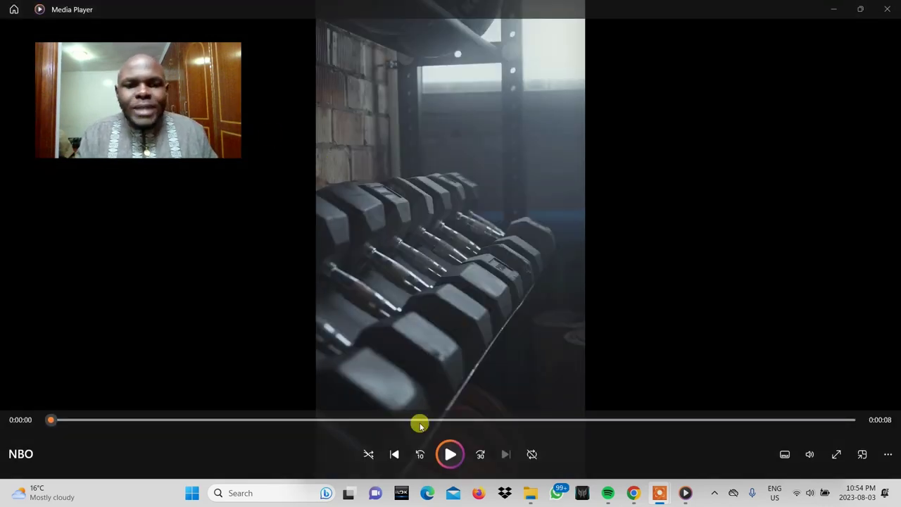
left_click(446, 453)
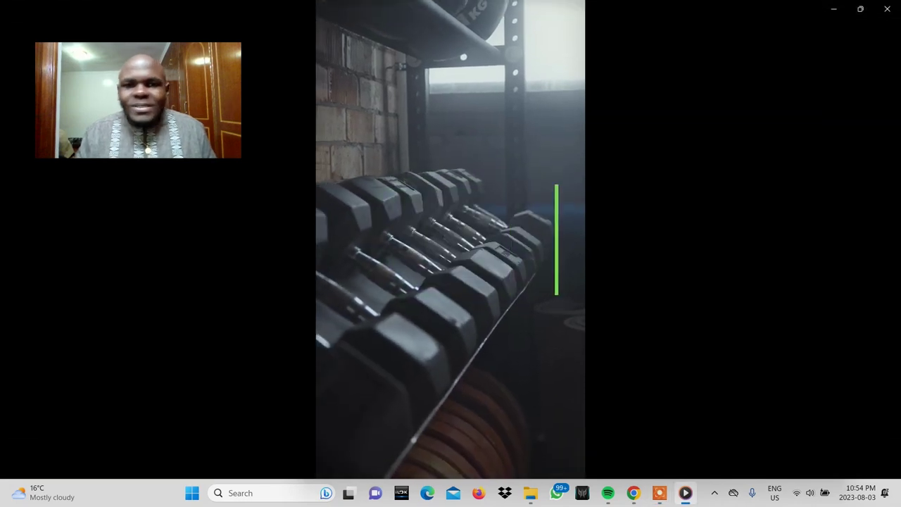